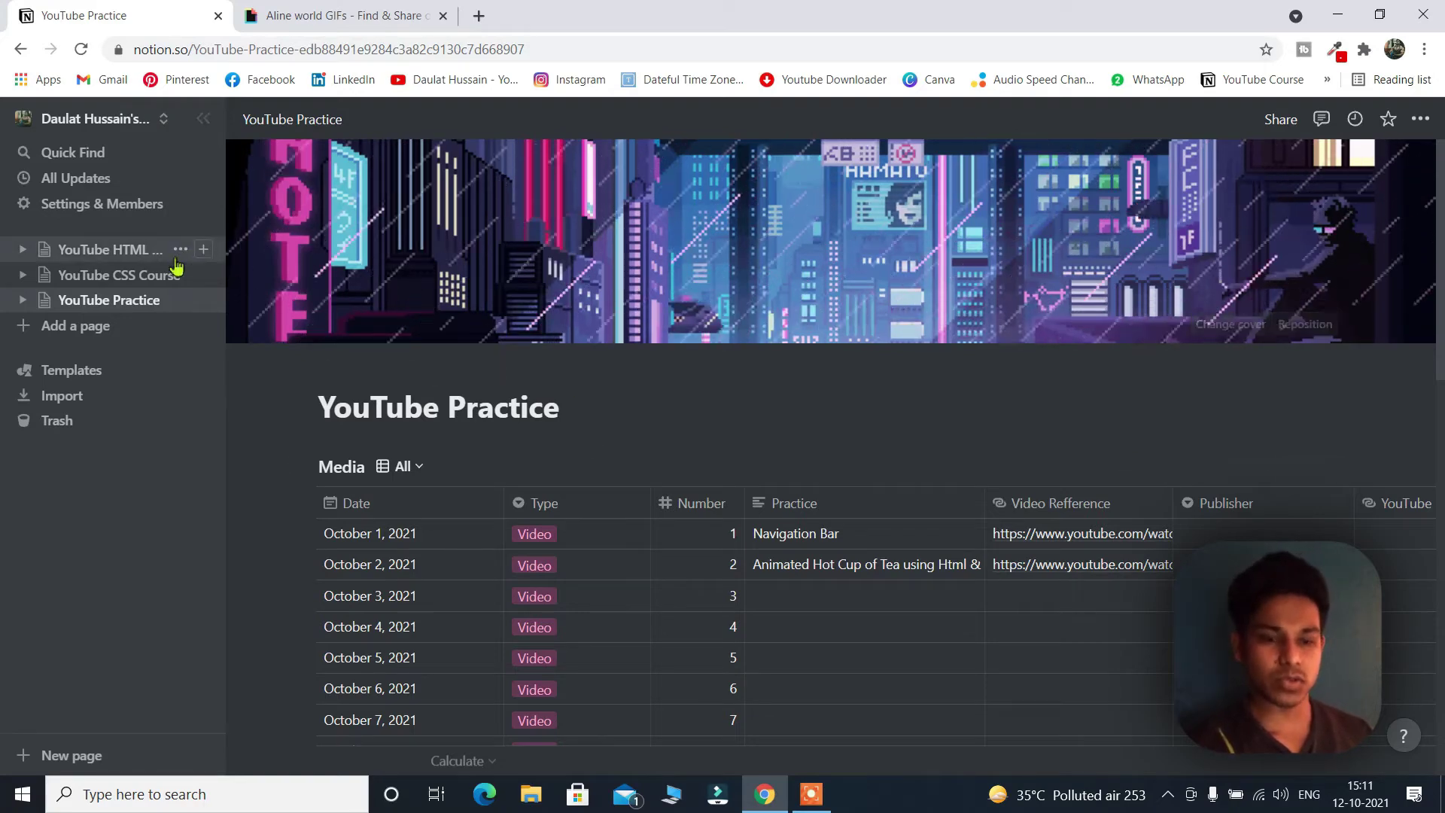
# Open the YouTube HTML Course page and review its Media table of dates, topics and reference video links
pyautogui.click(129, 256)
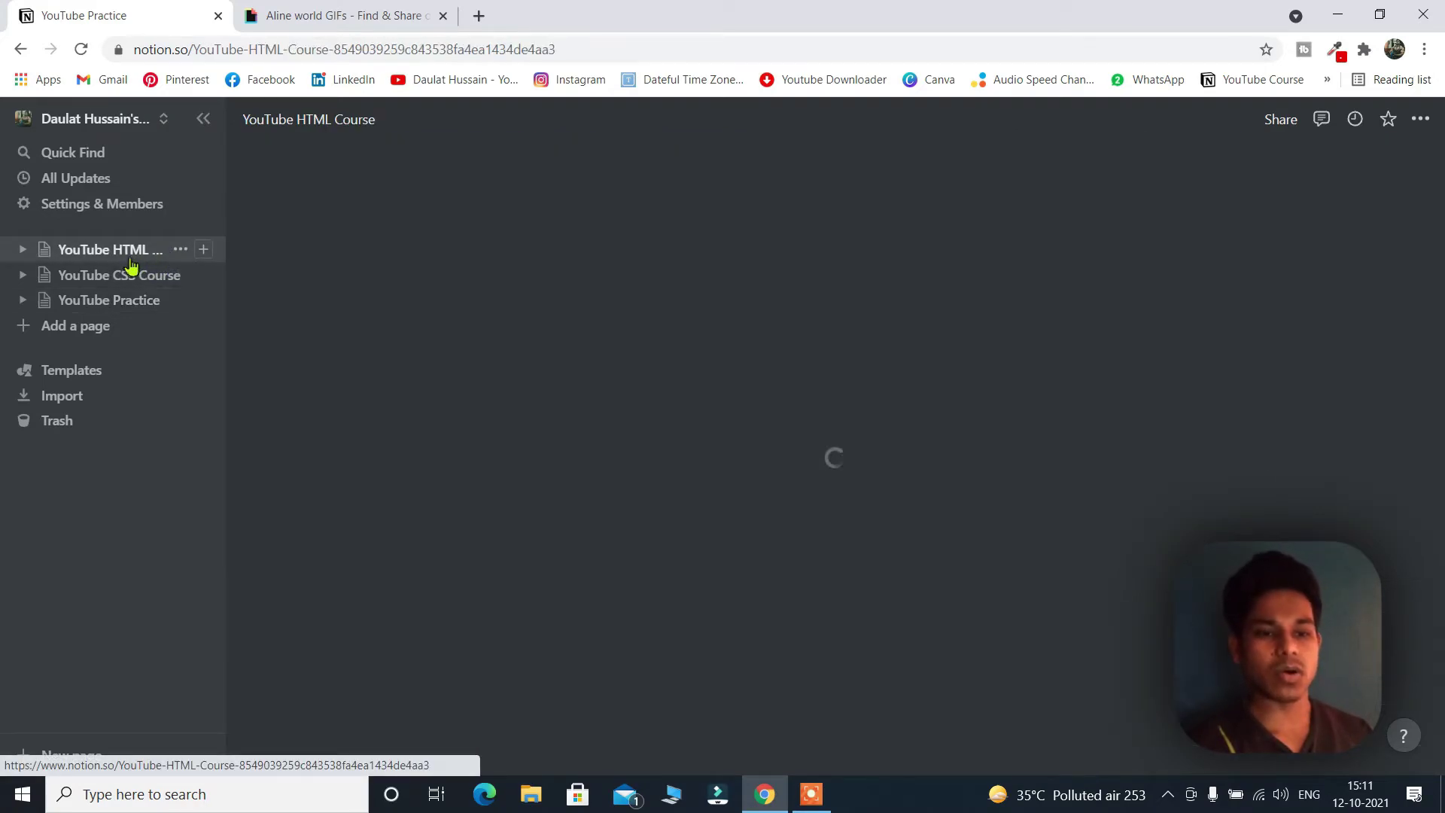
pyautogui.scroll(-5, 640, 533)
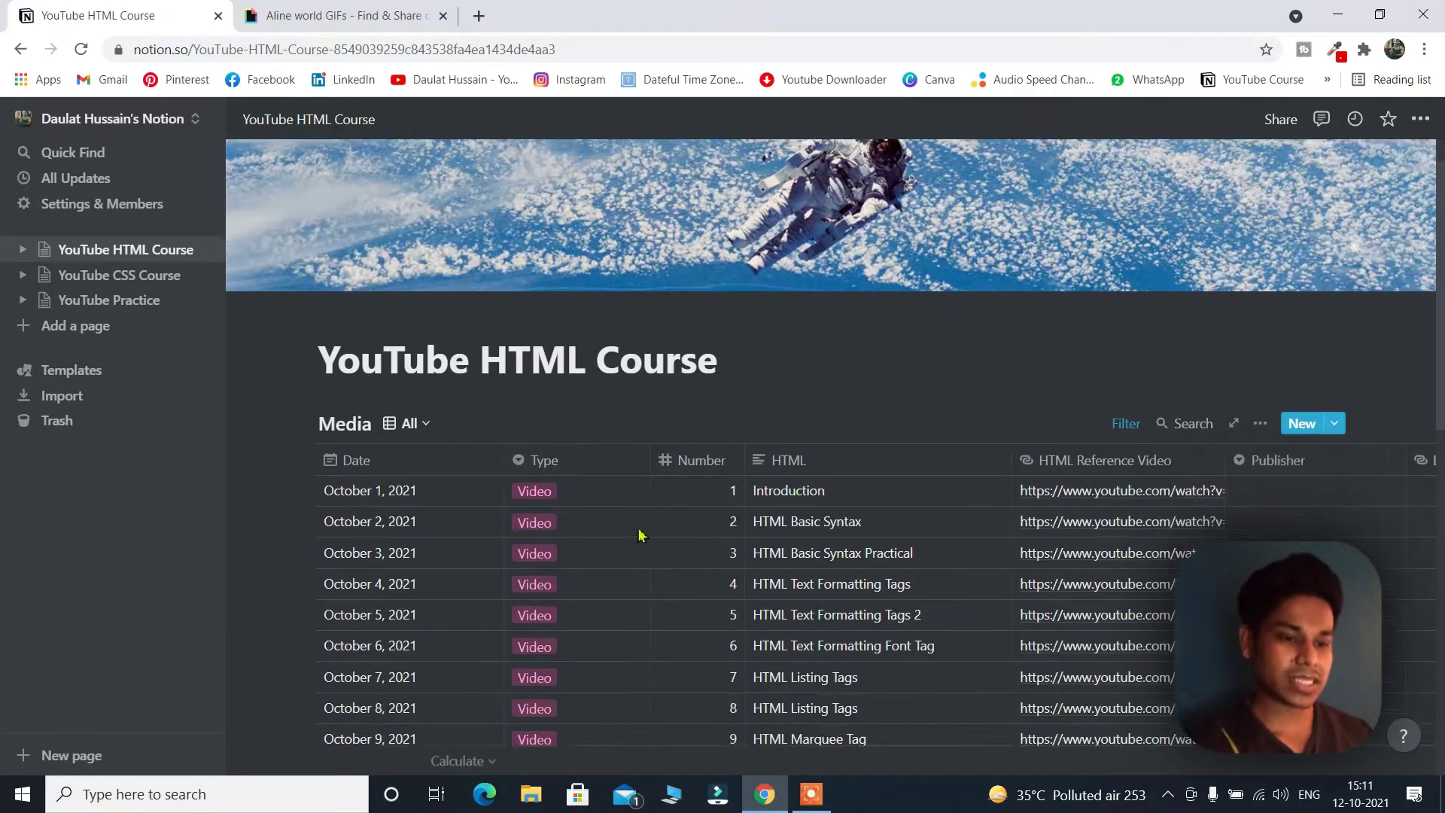
pyautogui.scroll(5, 640, 533)
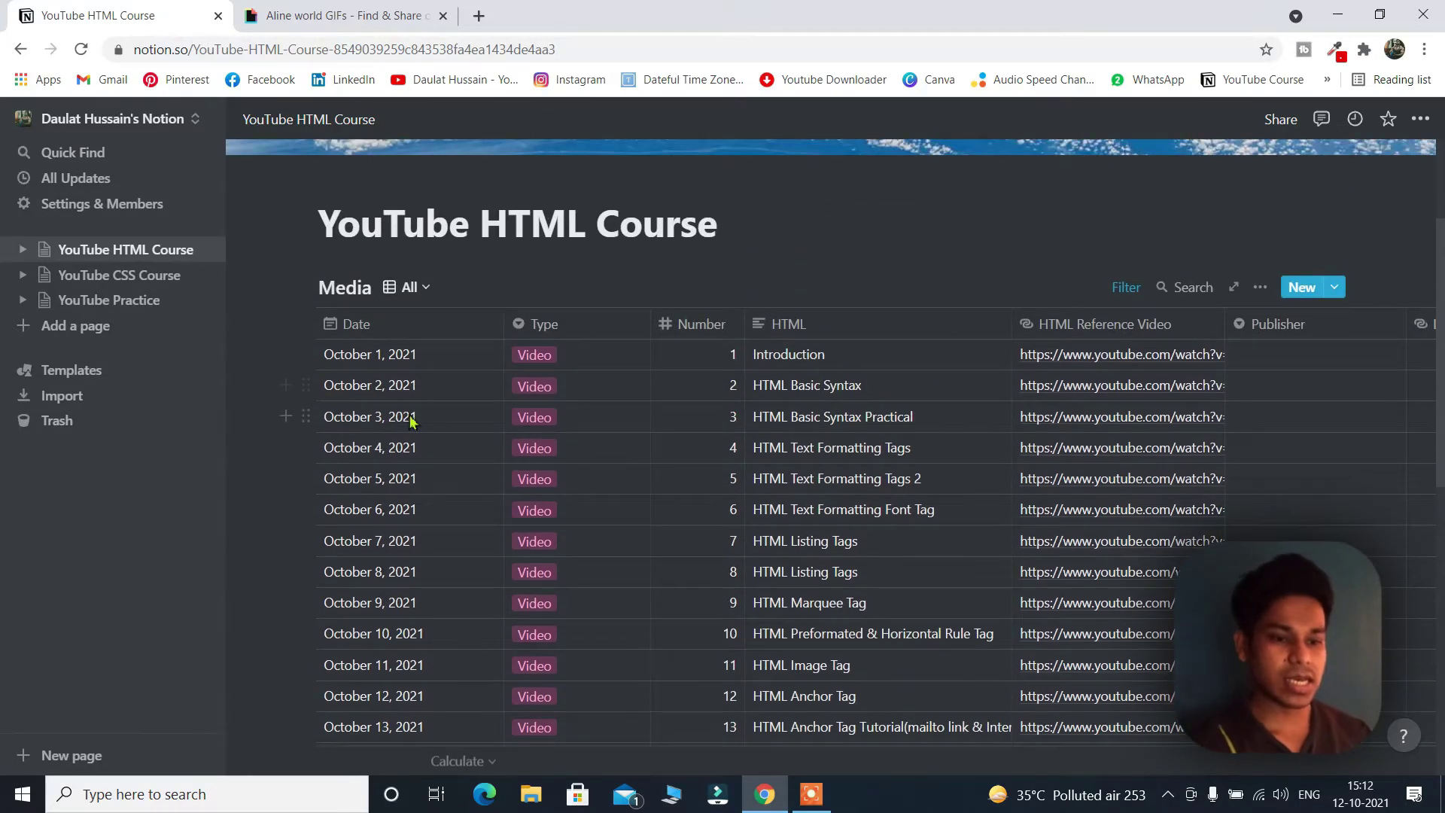
pyautogui.scroll(-3, 494, 465)
pyautogui.scroll(2, 611, 452)
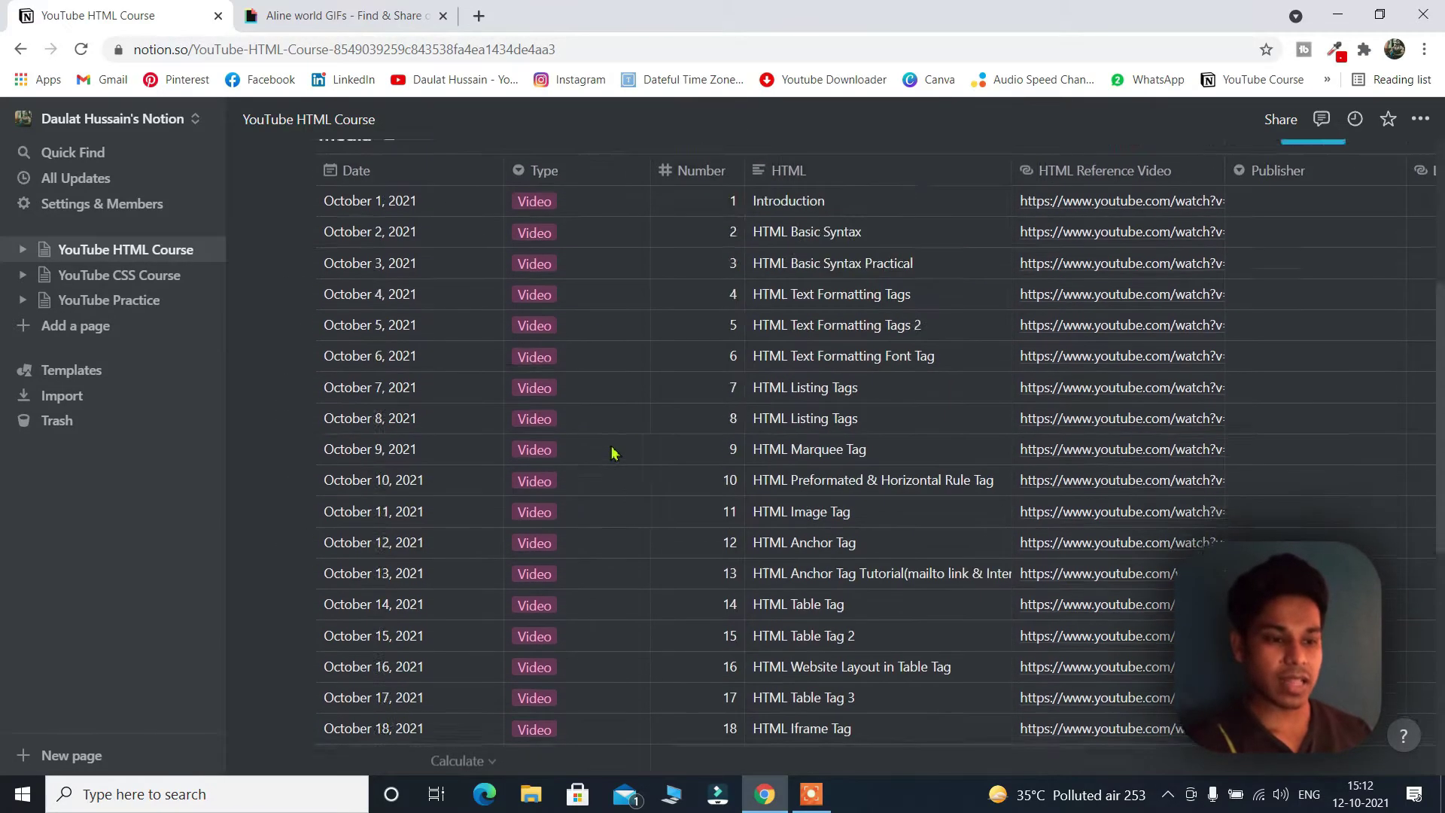
pyautogui.scroll(-3, 866, 466)
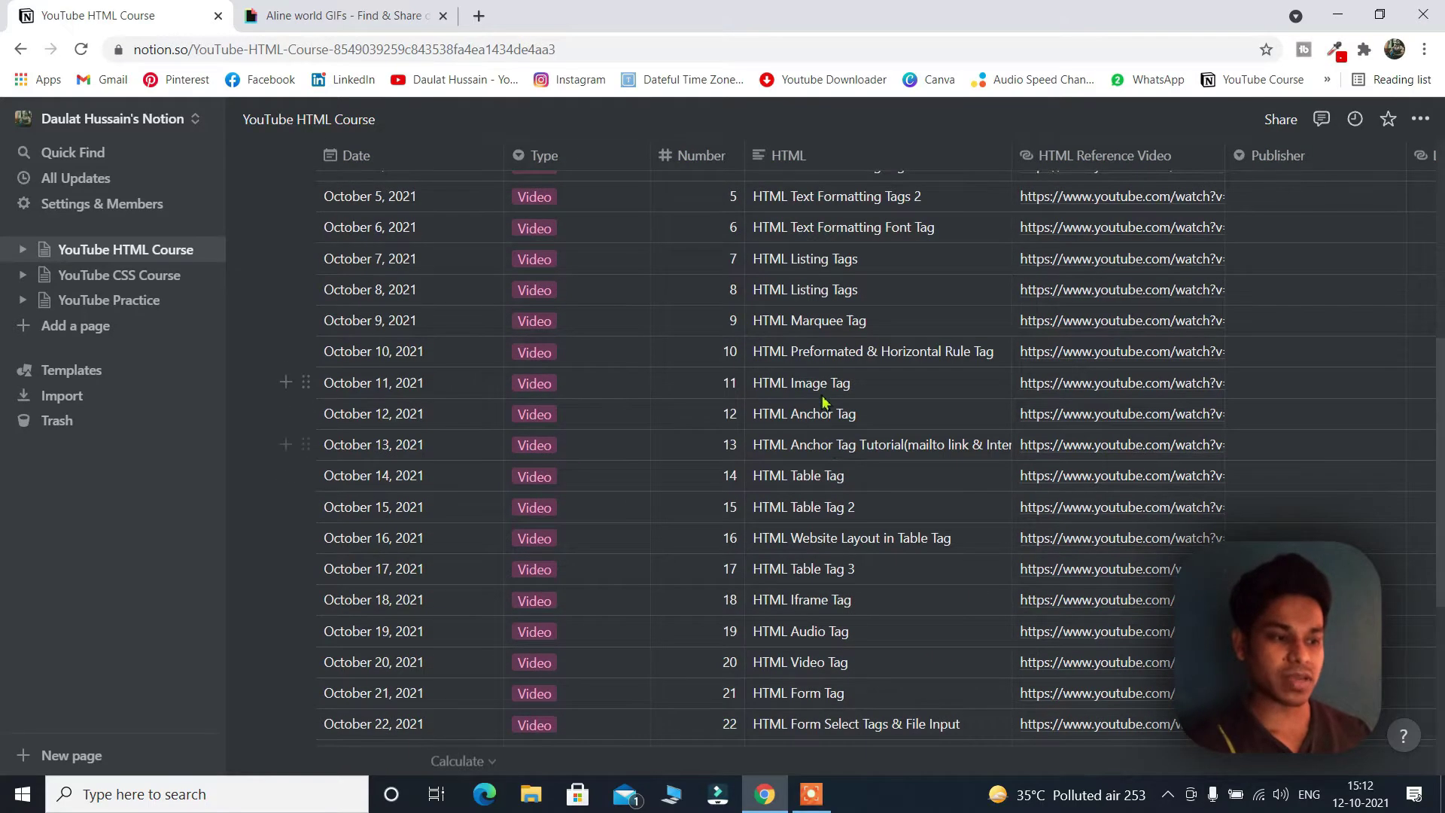
pyautogui.scroll(5, 823, 403)
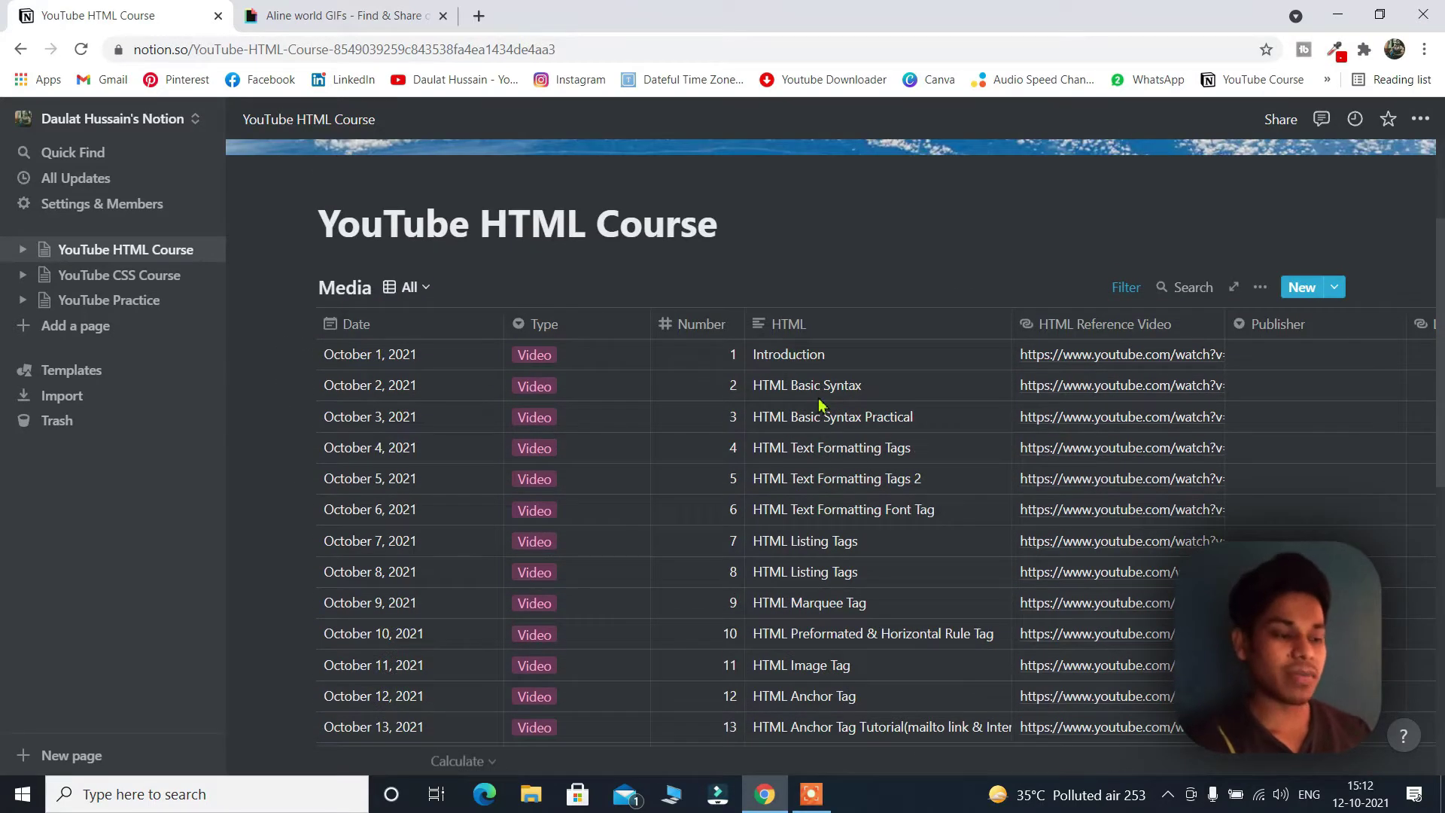
pyautogui.scroll(-3, 738, 384)
pyautogui.scroll(7, 667, 400)
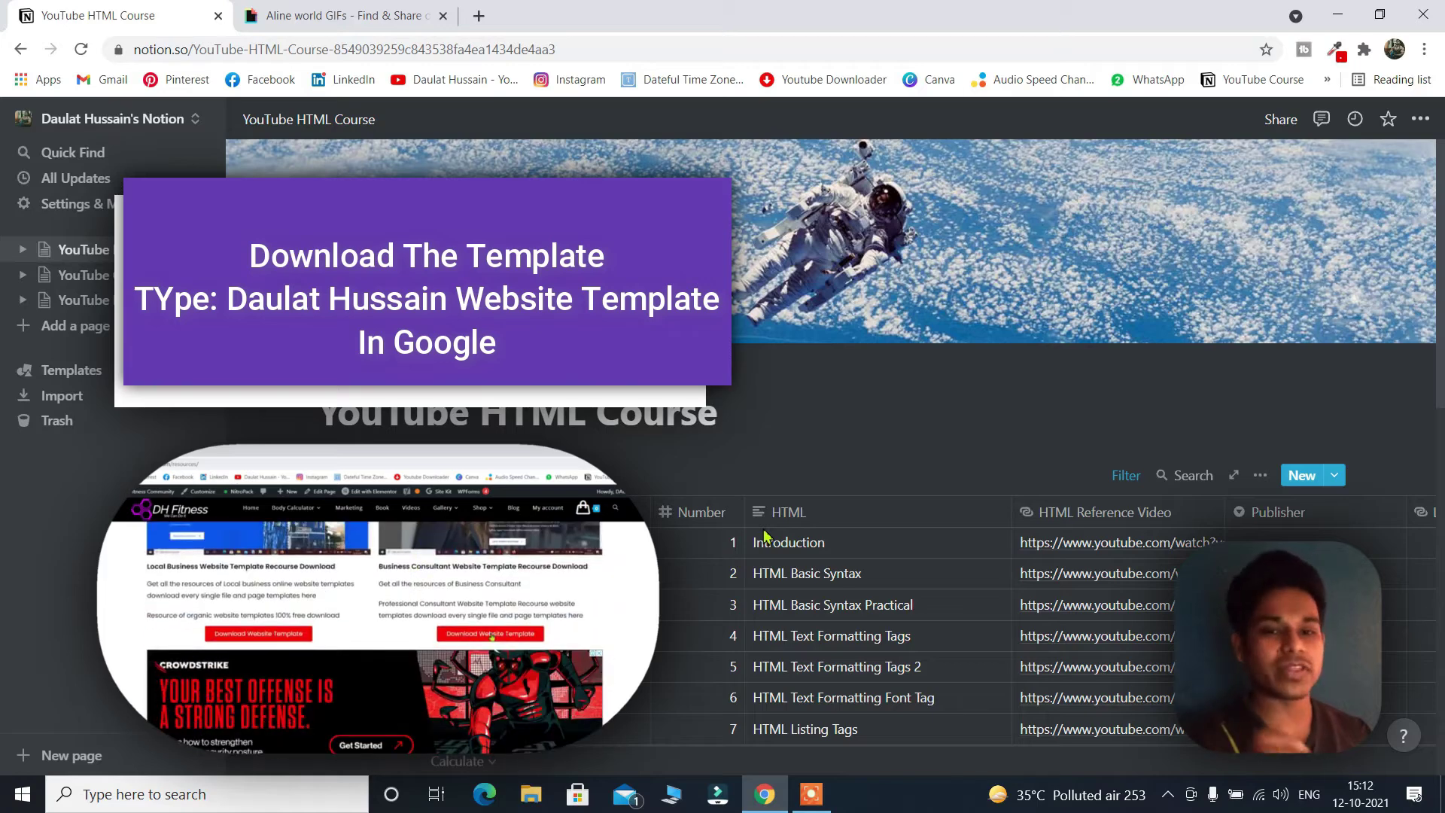
pyautogui.scroll(-3, 764, 536)
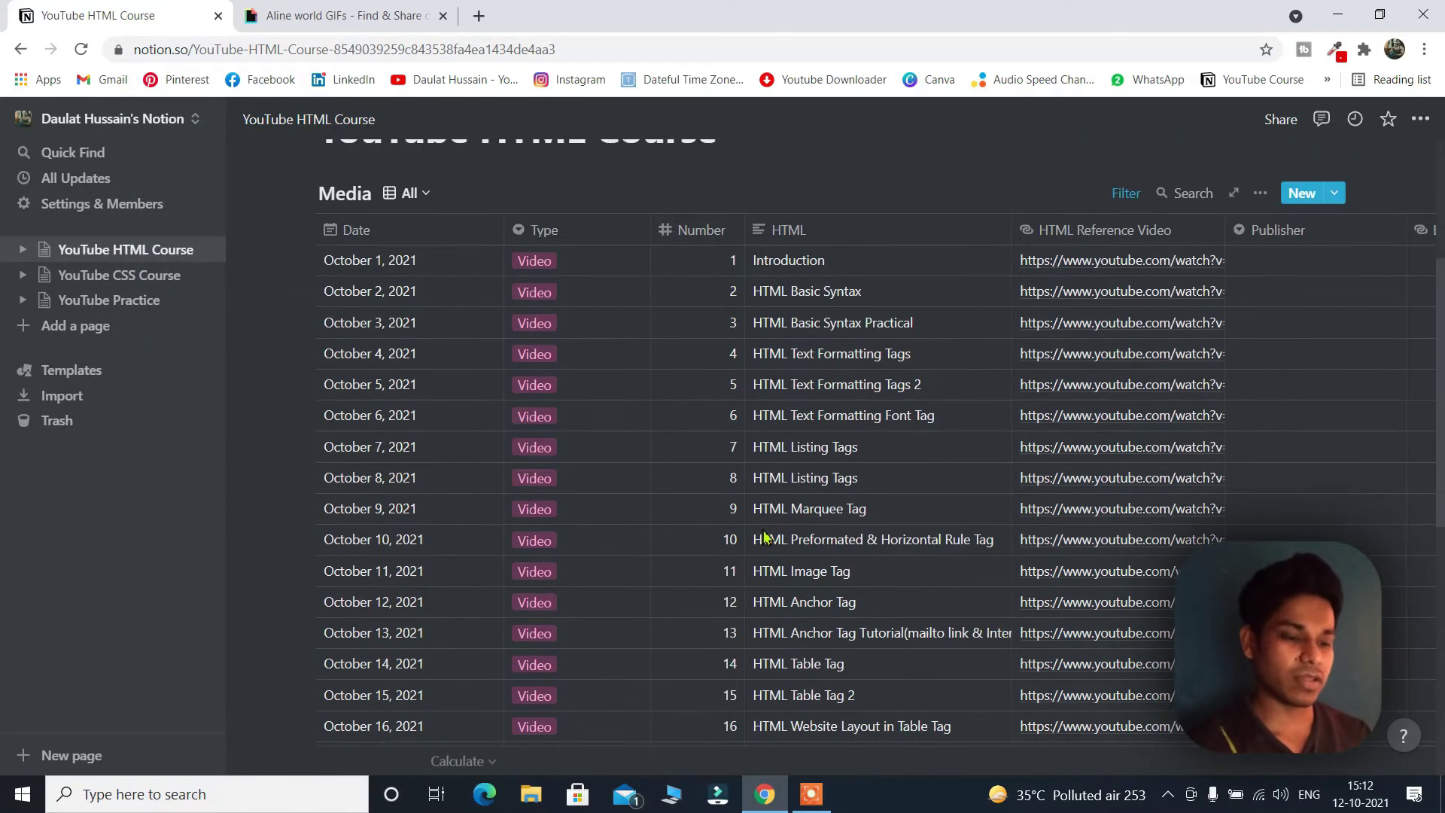
# Open the YouTube CSS Course page and examine the scheduled CSS topics throughout its Media table
pyautogui.click(180, 277)
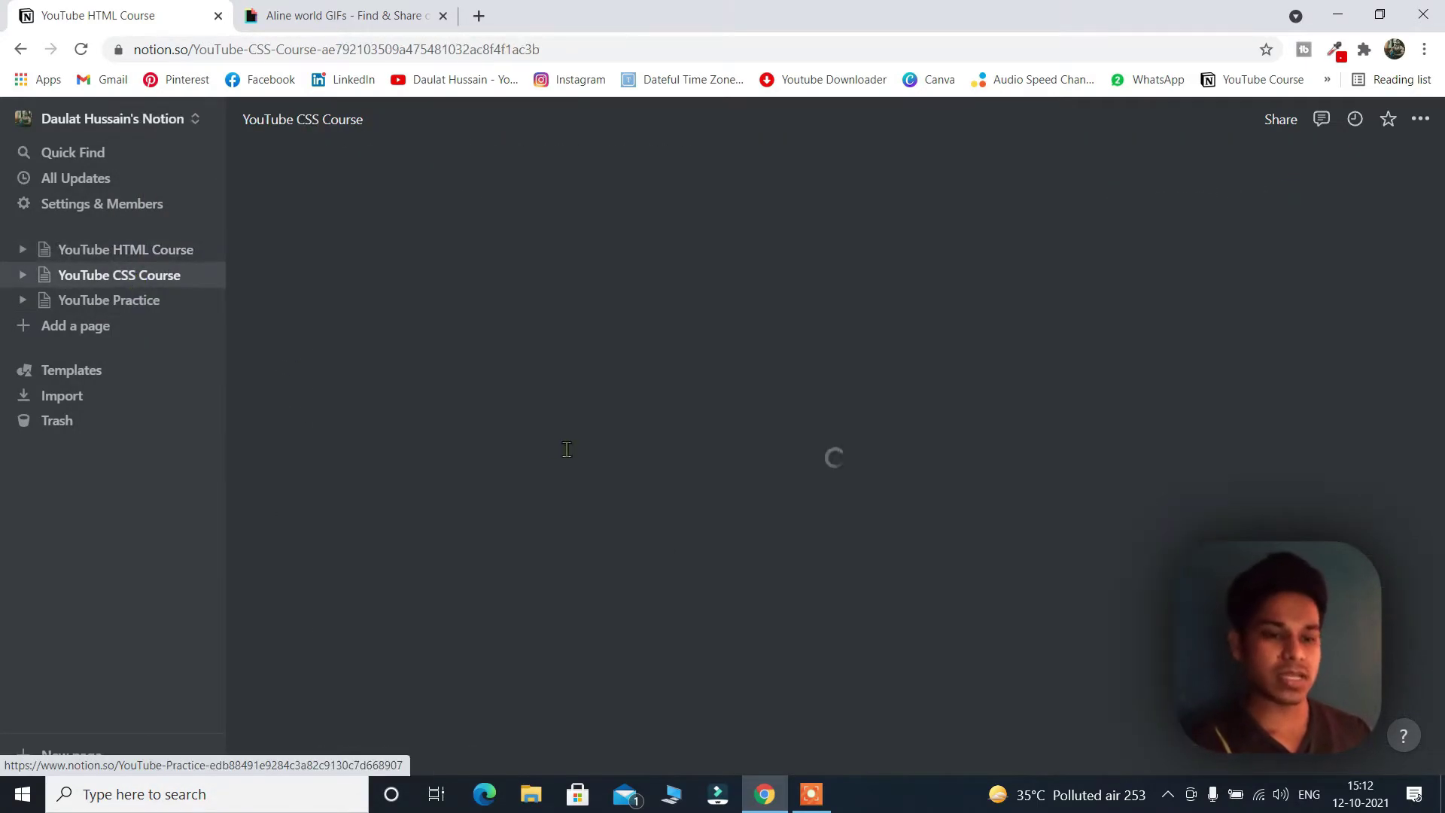
pyautogui.scroll(-7, 774, 363)
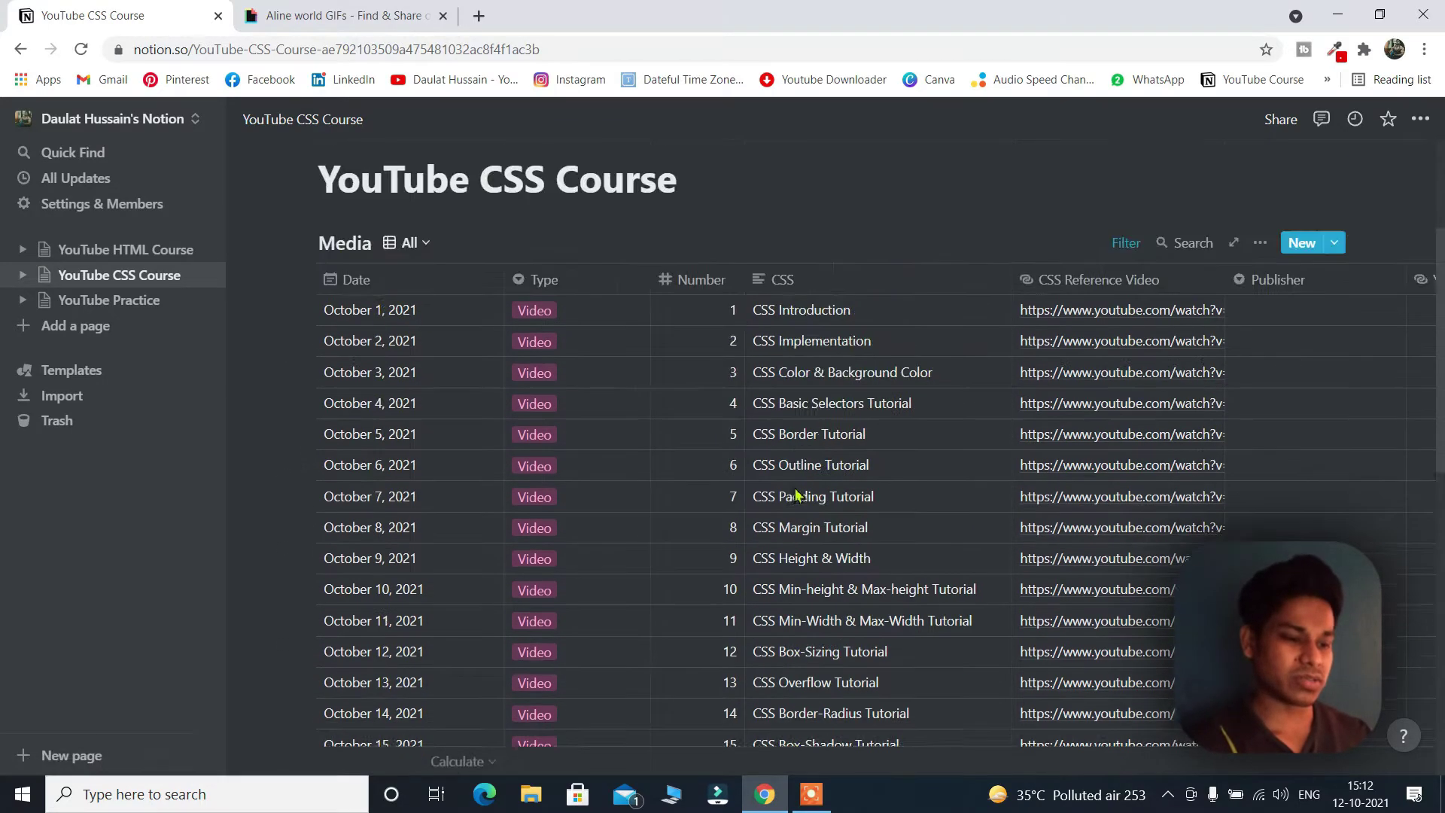
pyautogui.scroll(-10, 597, 397)
pyautogui.scroll(10, 496, 548)
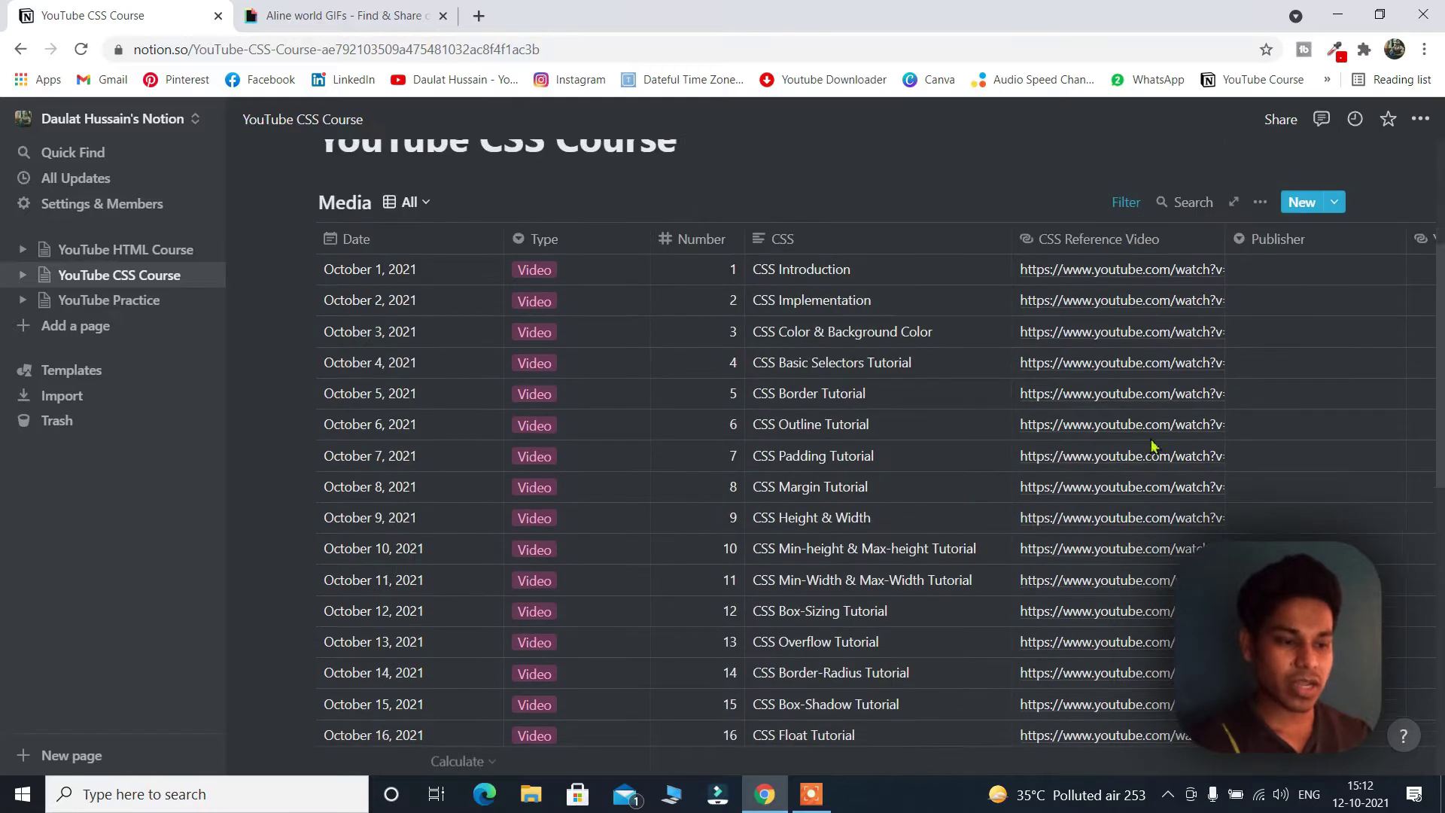
pyautogui.scroll(-5, 672, 514)
pyautogui.scroll(-4, 672, 514)
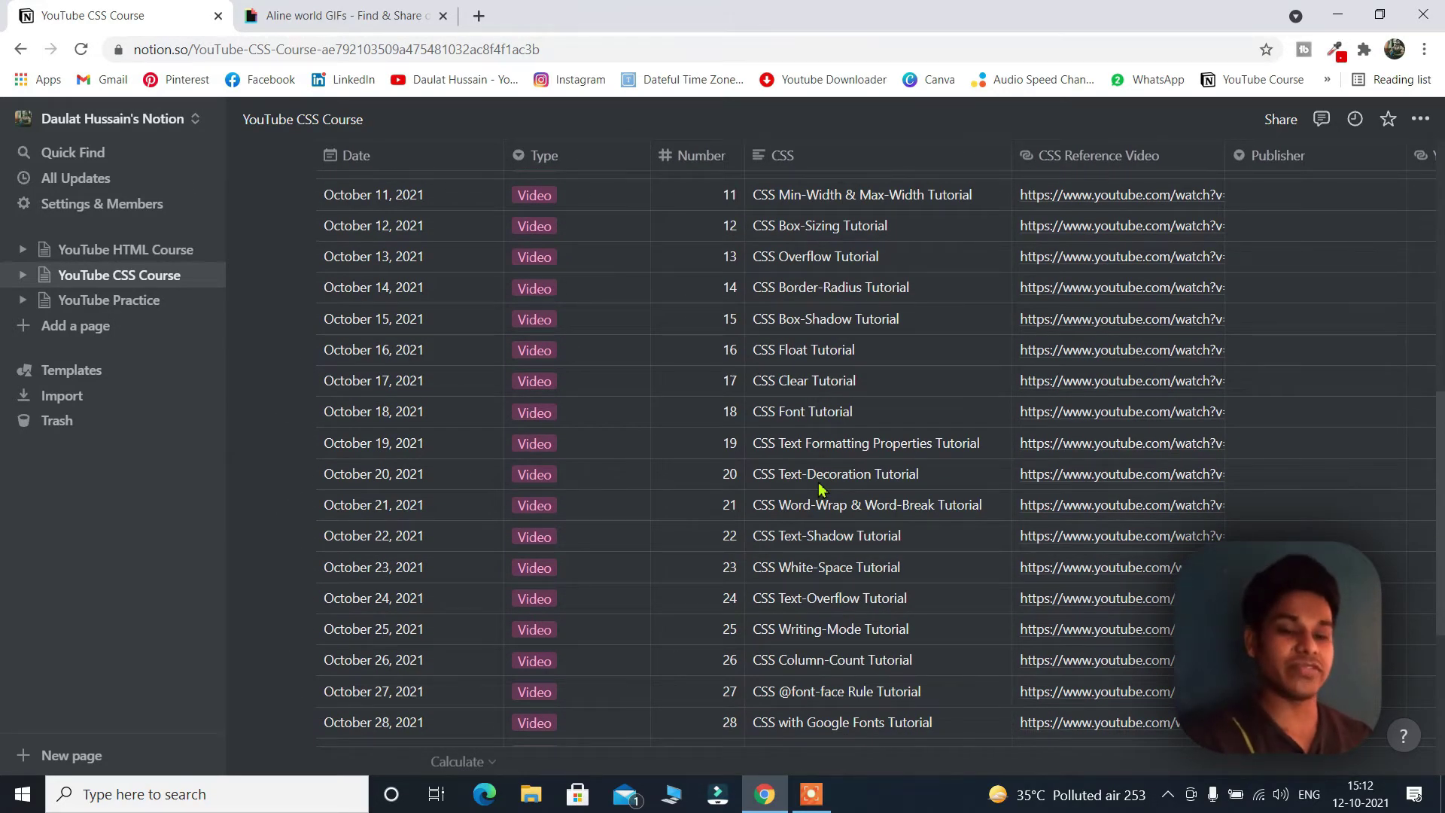
pyautogui.scroll(5, 820, 490)
pyautogui.scroll(-8, 666, 443)
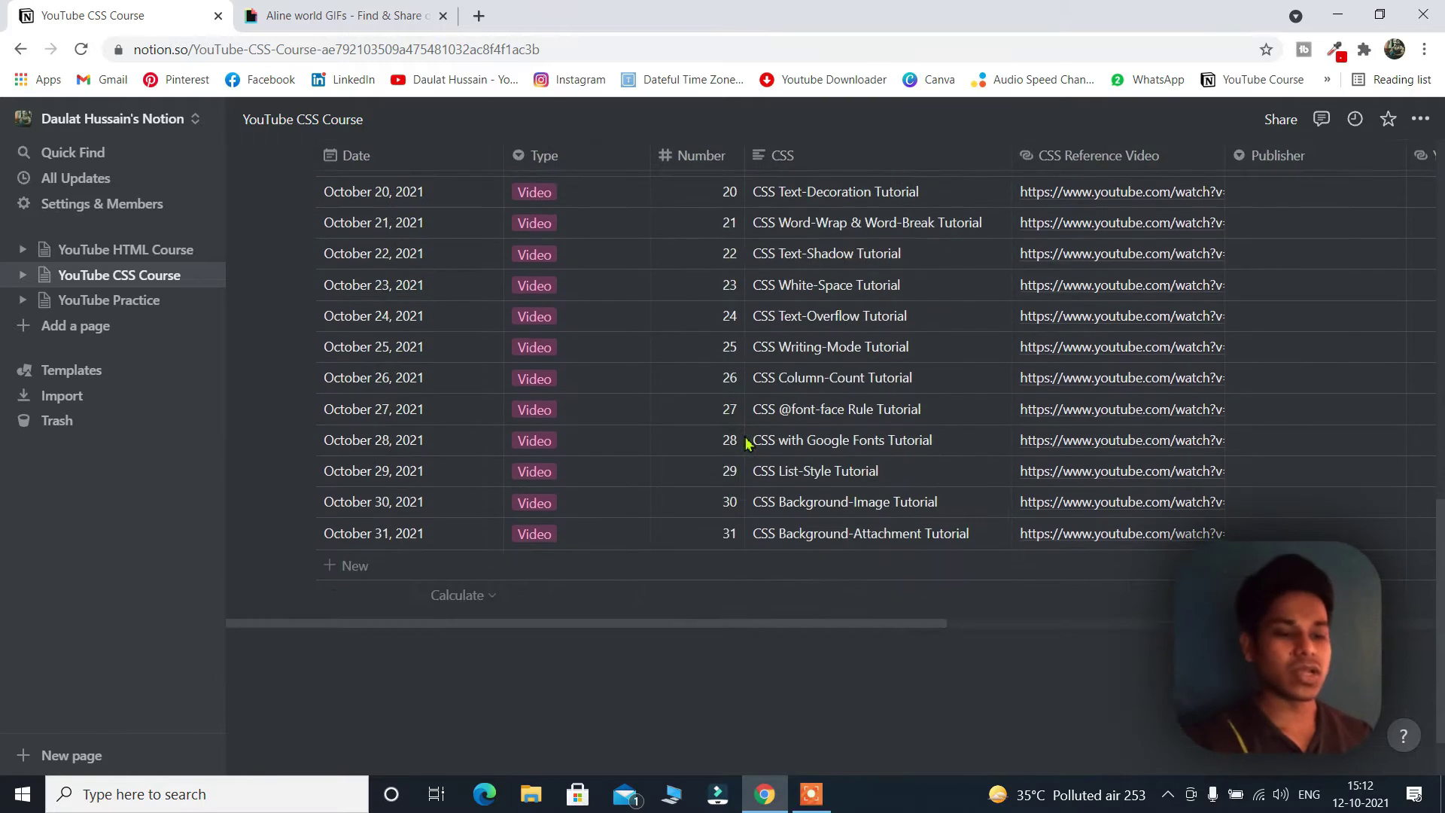
pyautogui.scroll(5, 748, 443)
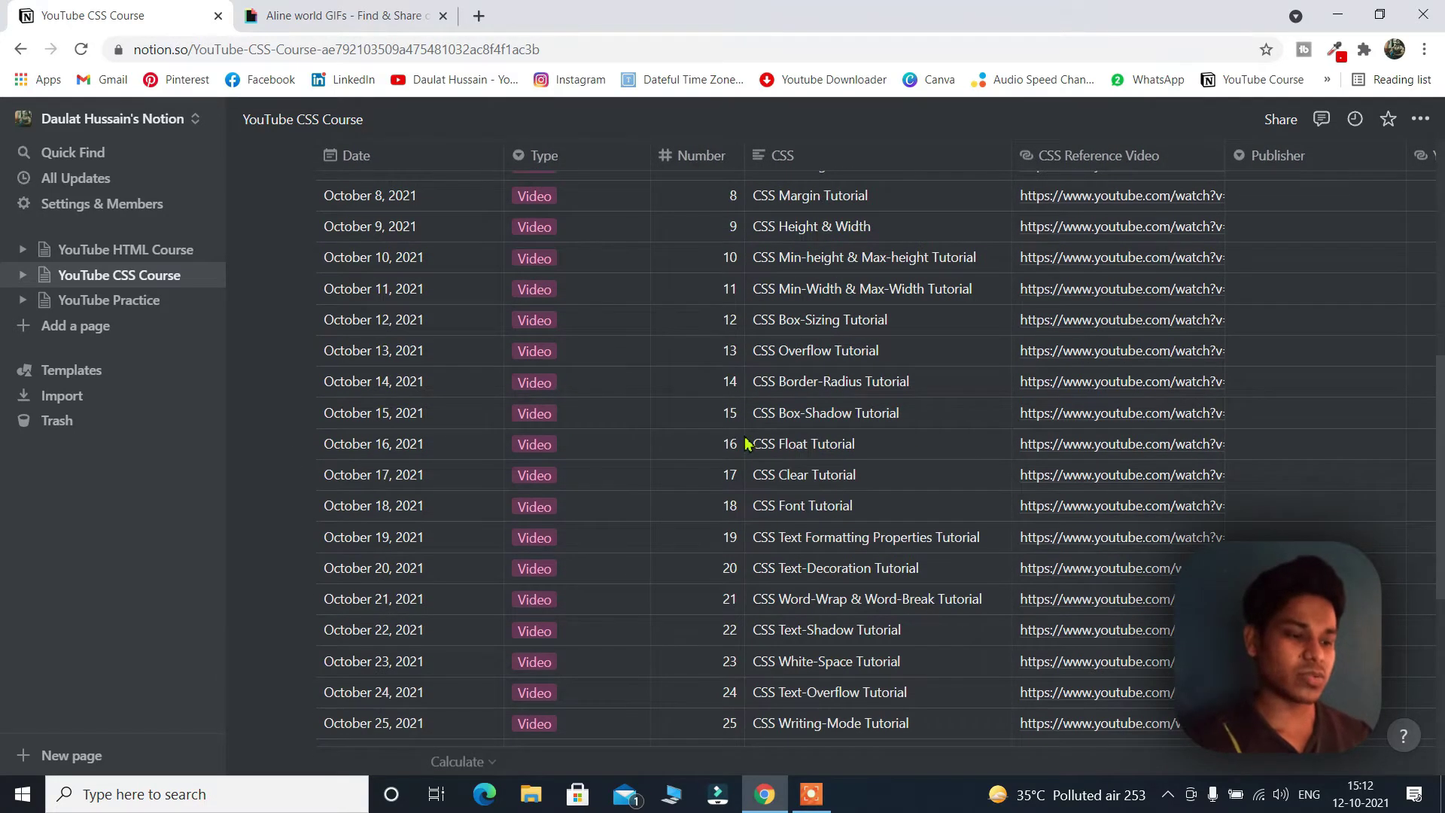
pyautogui.scroll(8, 748, 442)
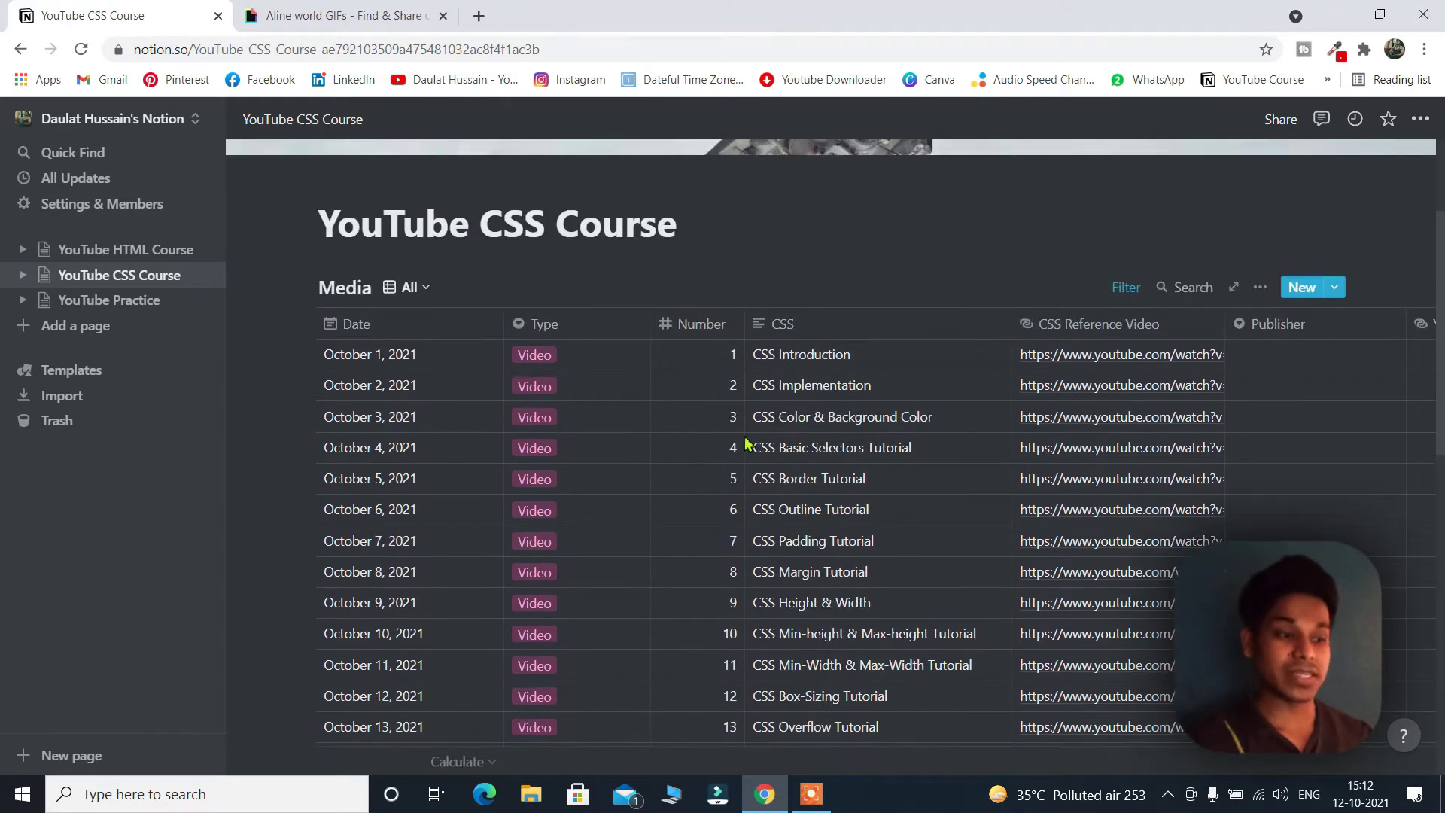
pyautogui.scroll(-5, 553, 387)
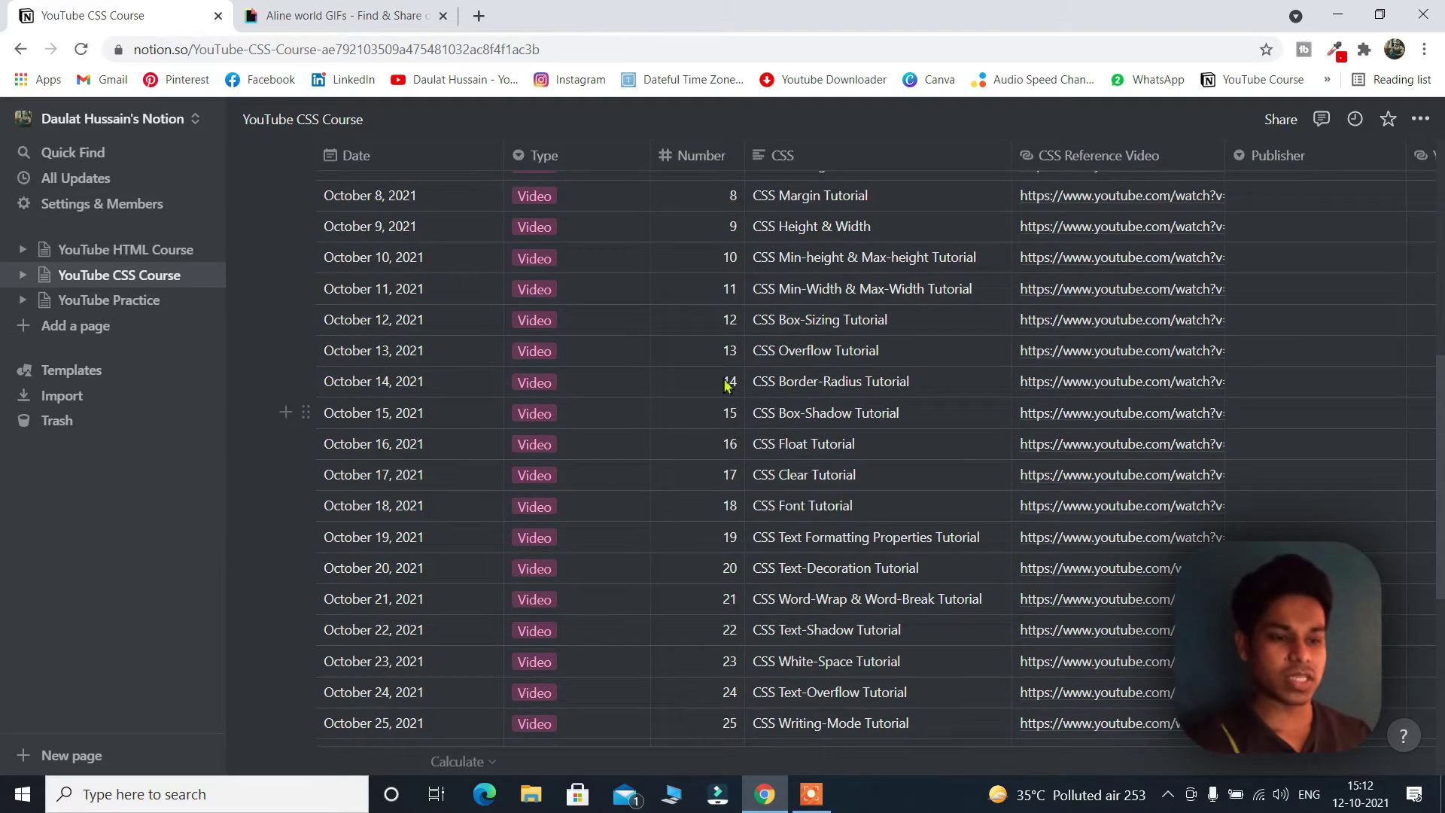
# Open the YouTube Practice page and look through its table of planned practice videos
pyautogui.click(110, 300)
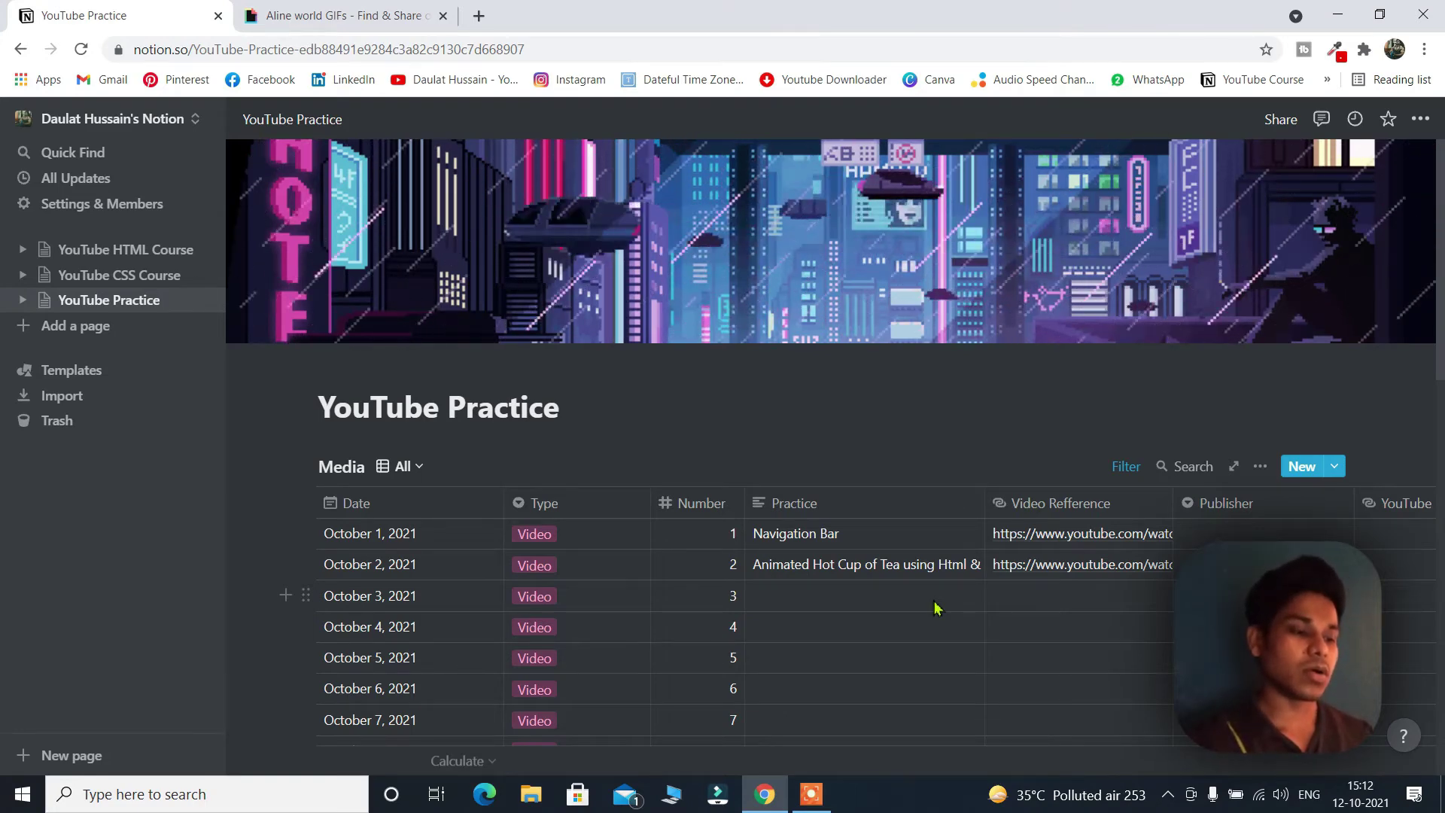
pyautogui.scroll(-8, 937, 608)
pyautogui.scroll(5, 807, 470)
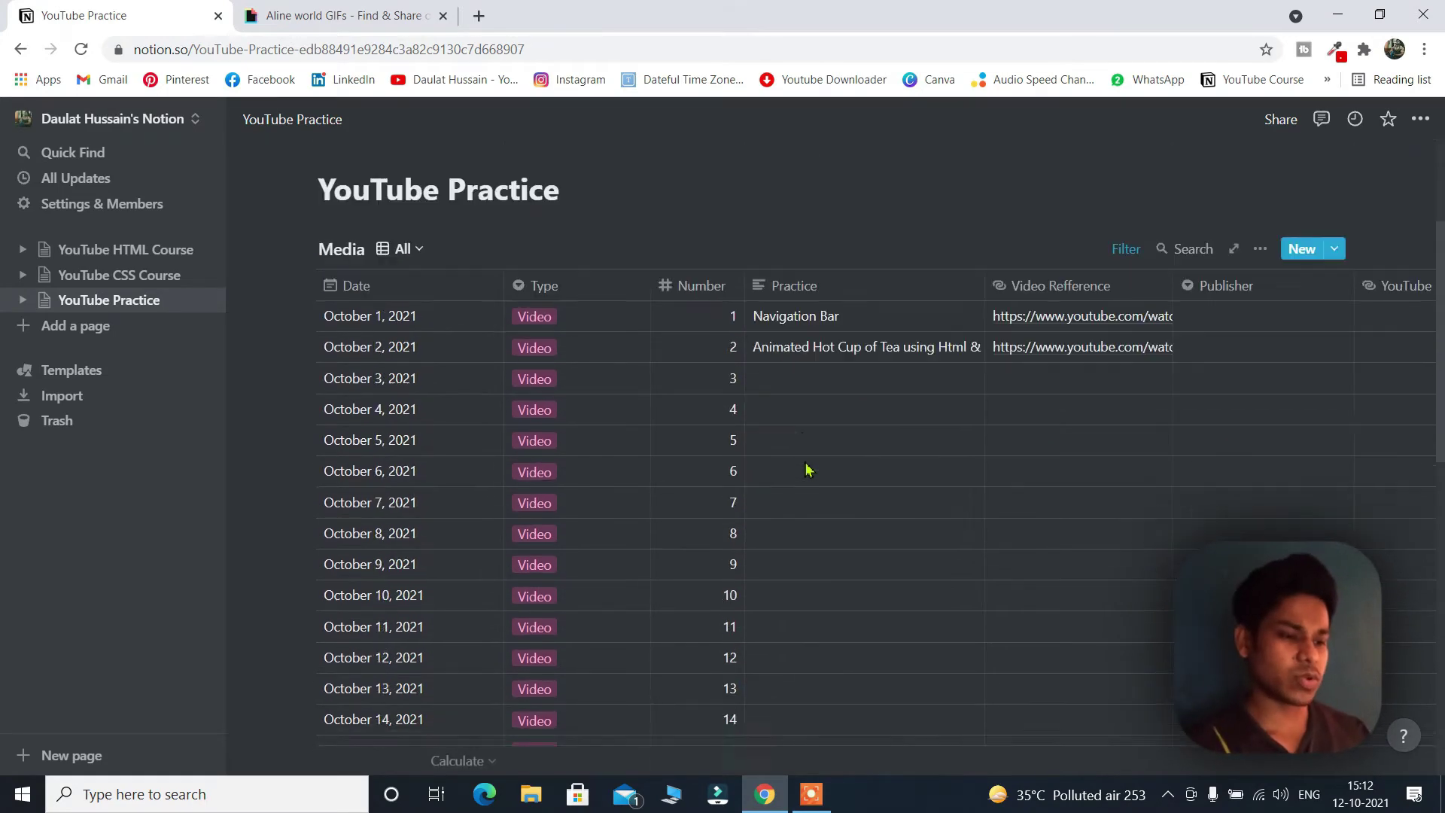
pyautogui.scroll(-6, 807, 470)
pyautogui.scroll(8, 807, 469)
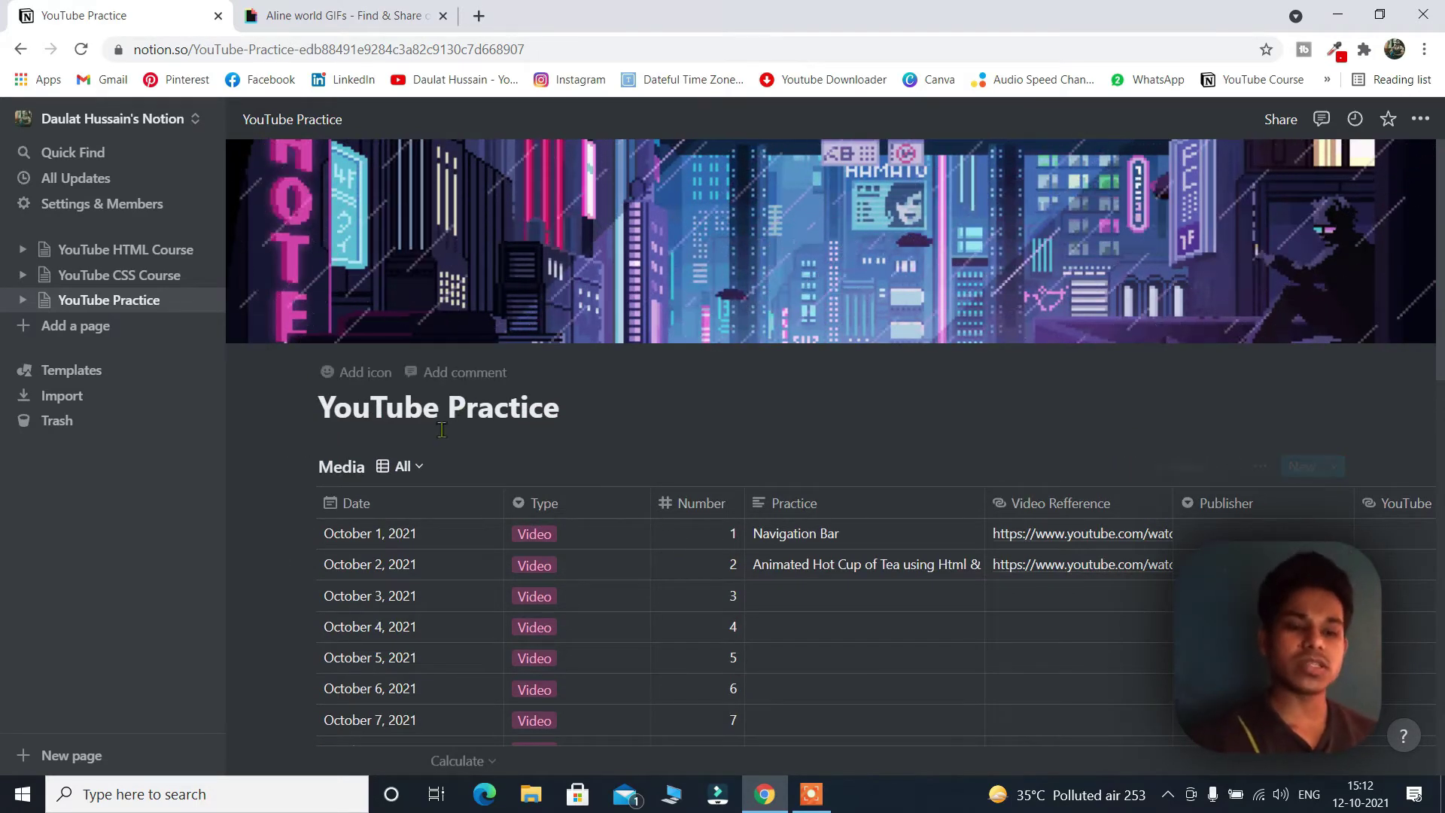
# Add a new page titled "Instagram Post", correcting the misspelled first word with the spelling suggestion
pyautogui.click(99, 328)
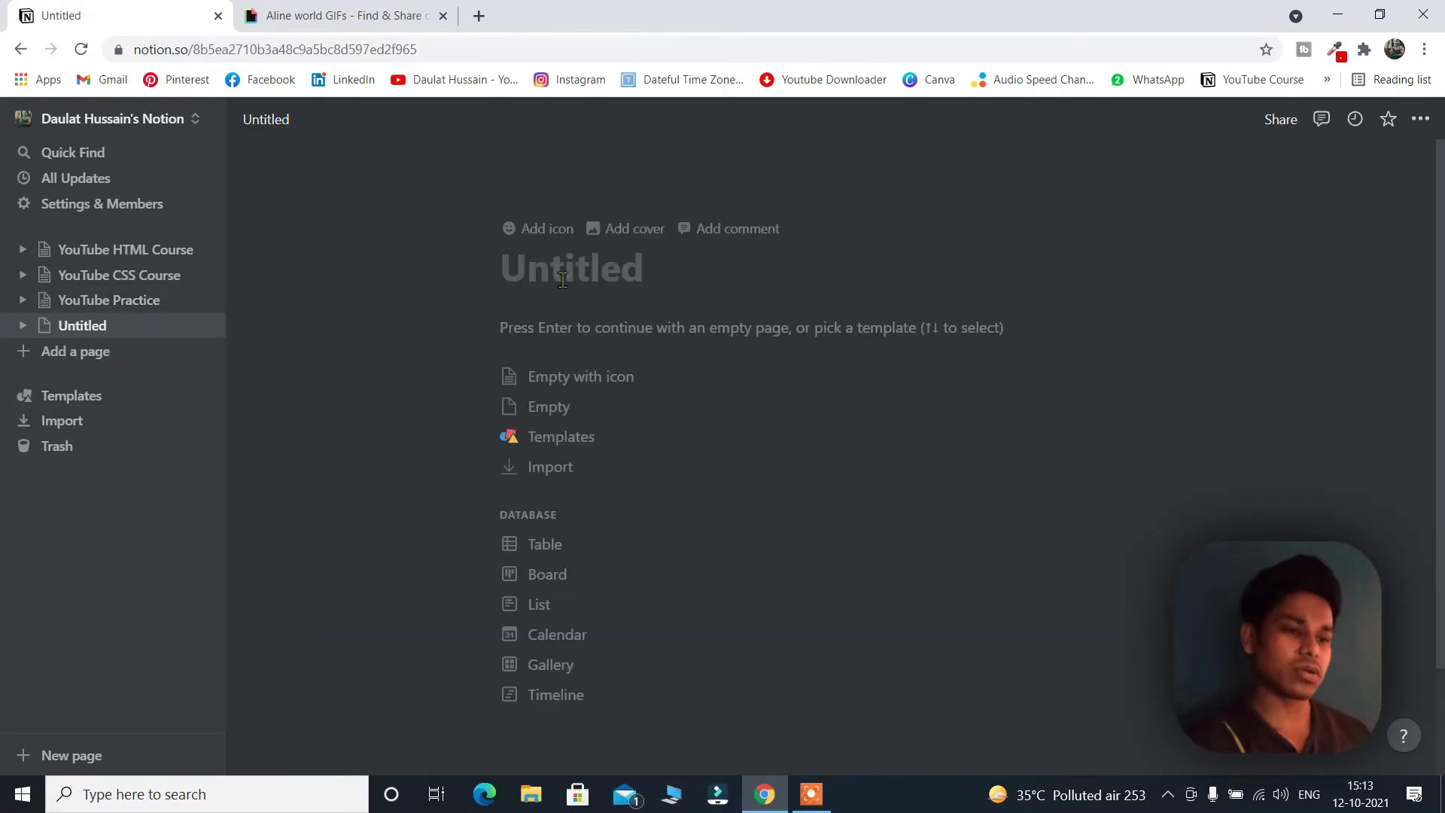
pyautogui.write('Ins')
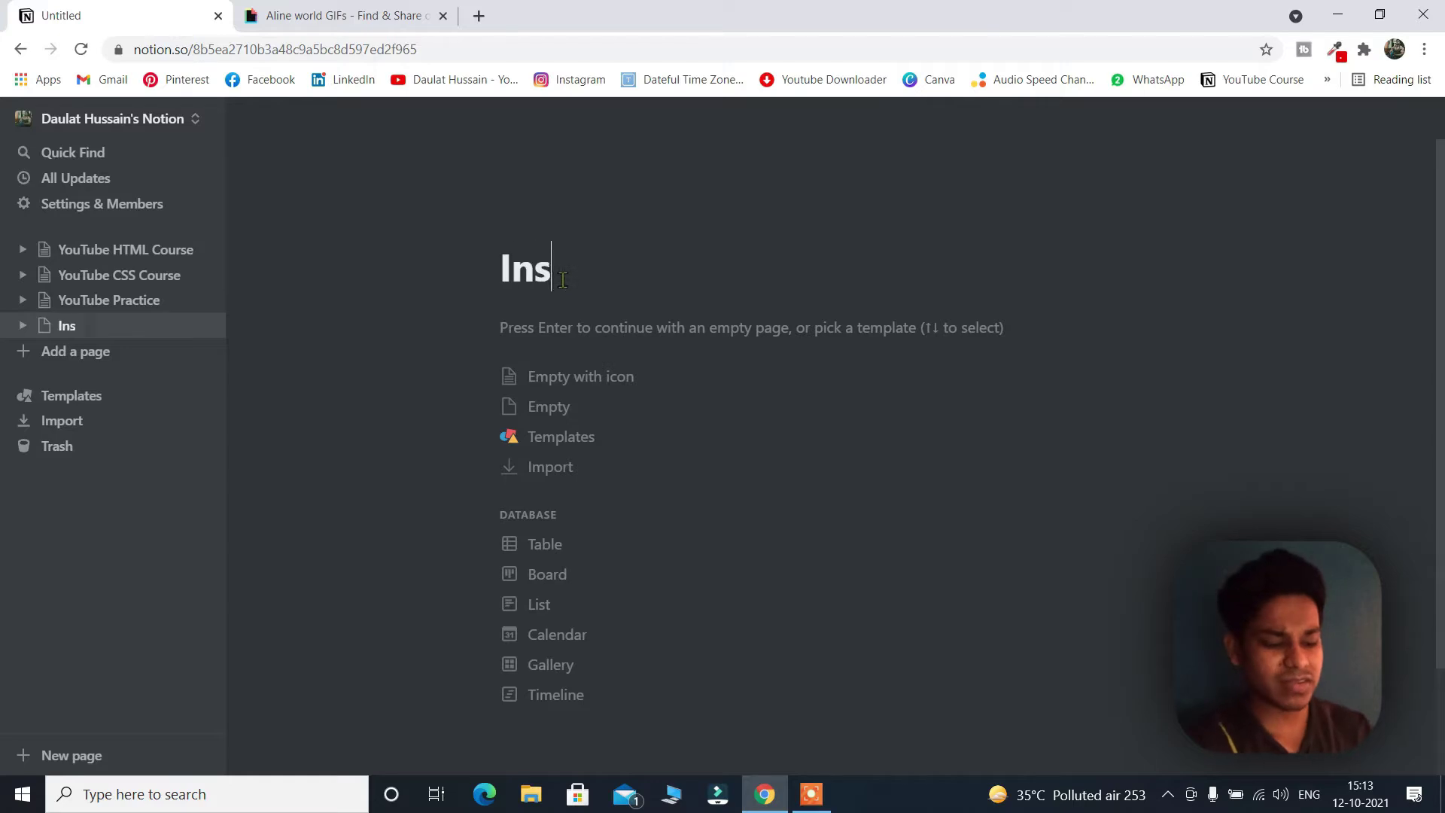
pyautogui.write('tgram ')
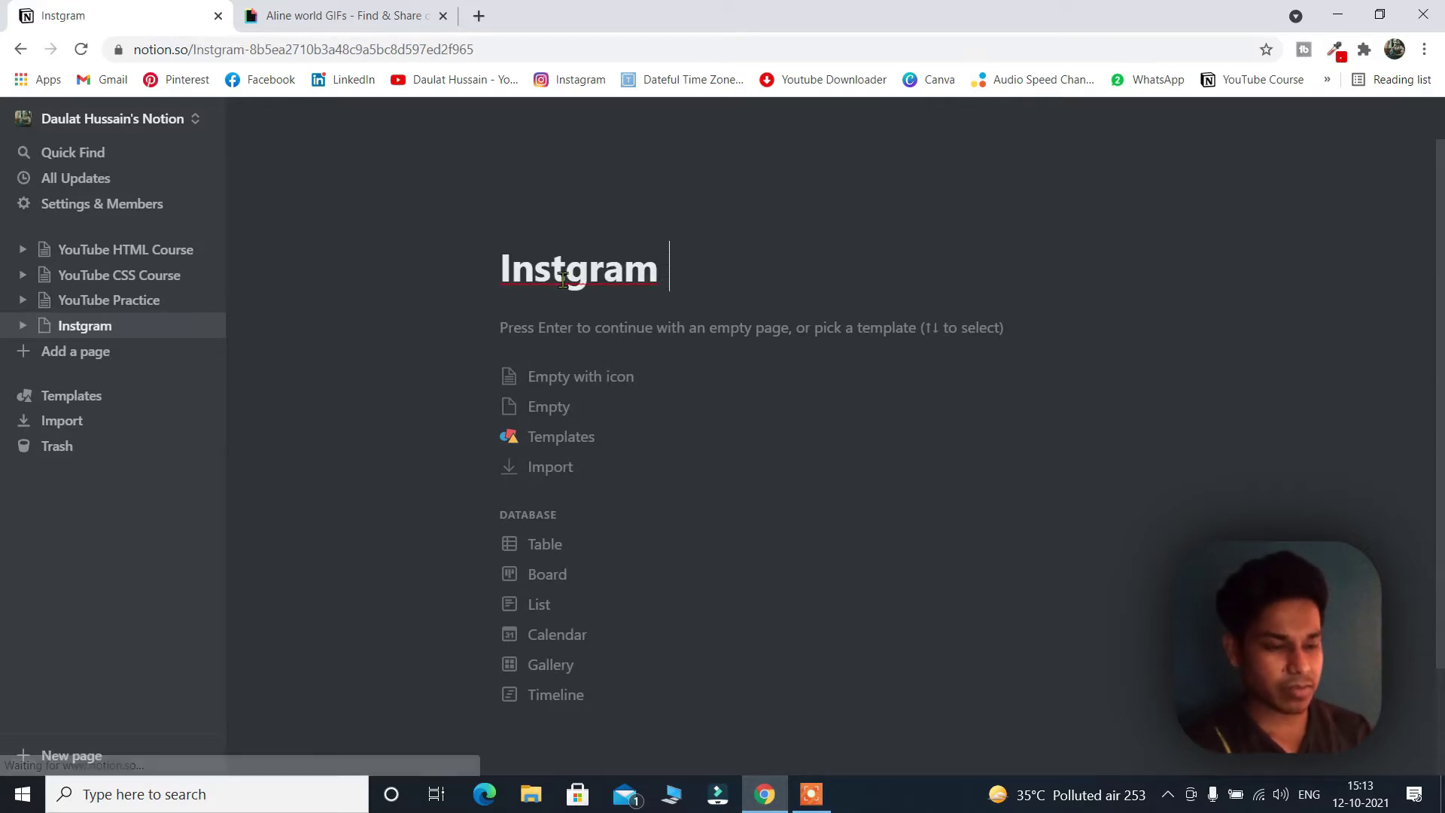
pyautogui.write('Post')
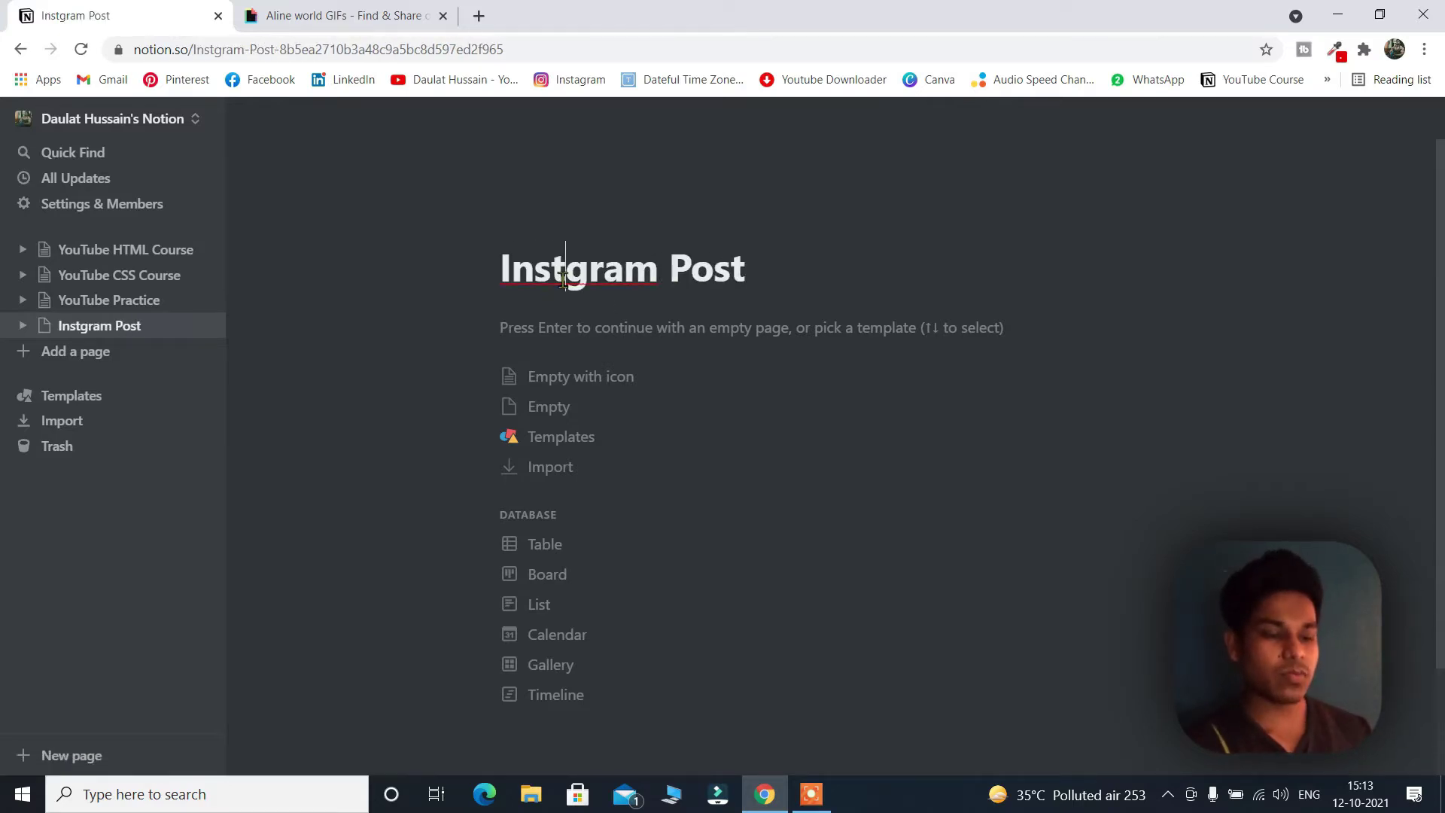
pyautogui.rightClick(563, 280)
pyautogui.press('Escape')
pyautogui.rightClick(563, 280)
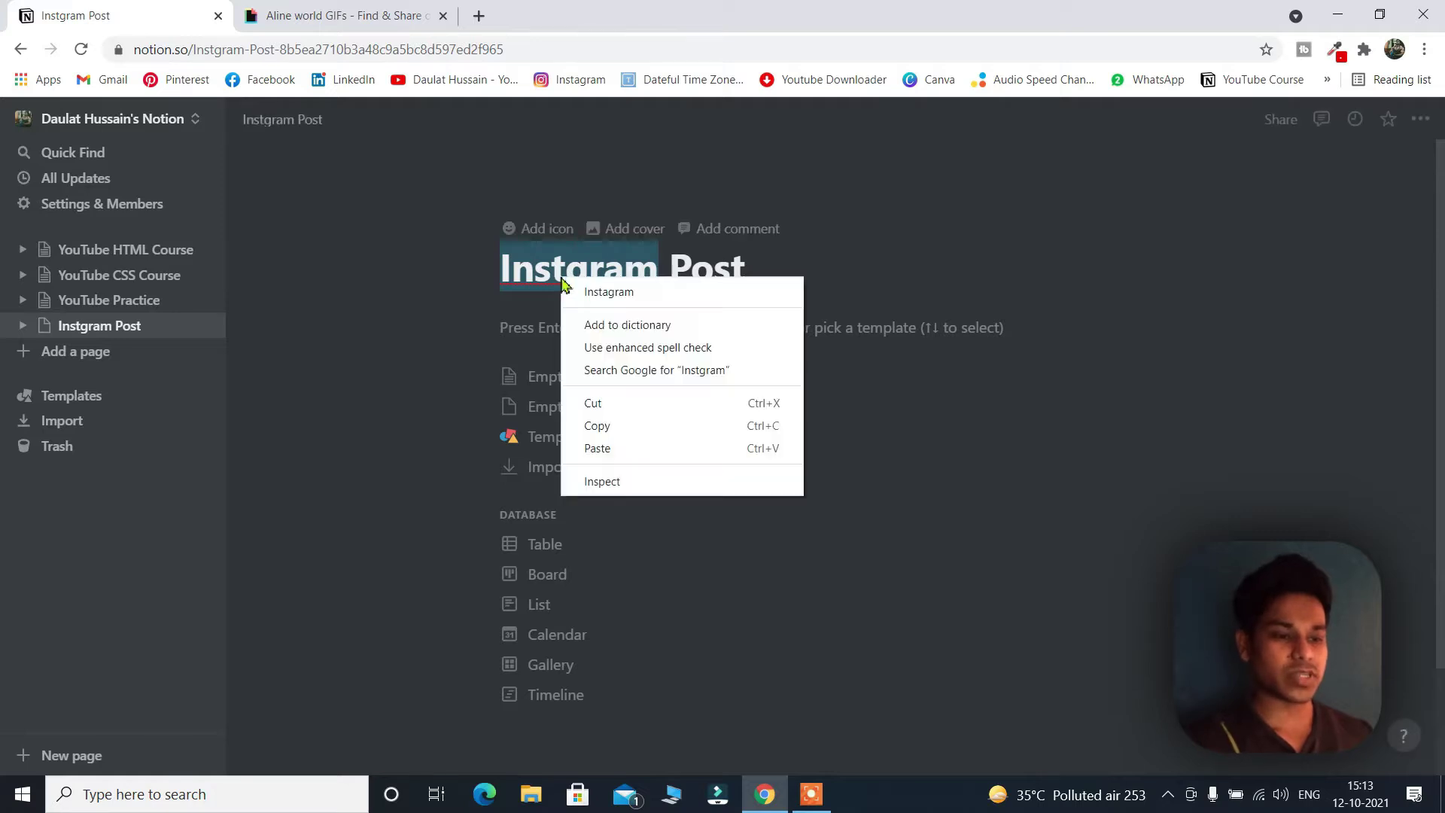
pyautogui.click(595, 297)
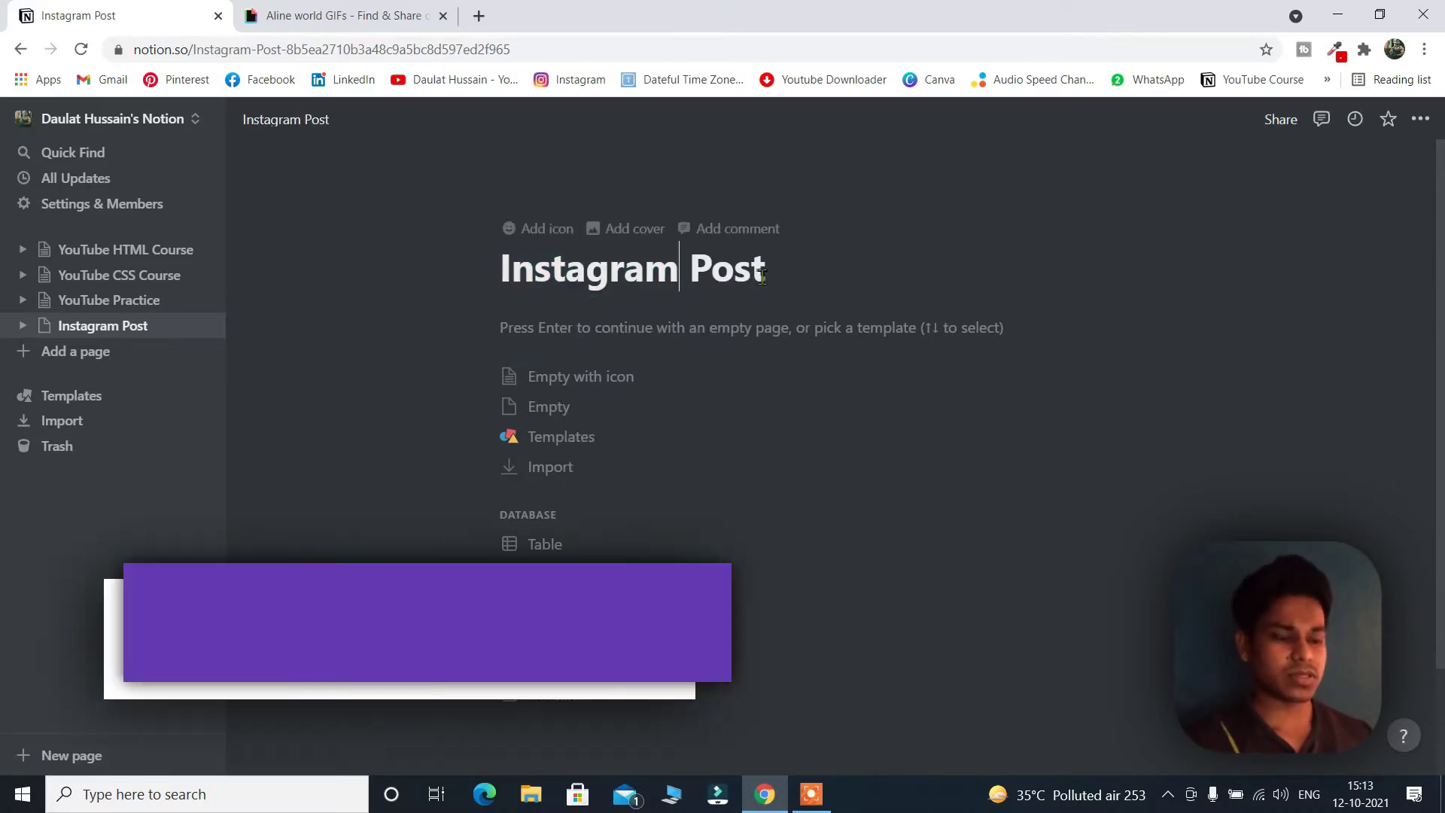
pyautogui.scroll(-1, 776, 376)
pyautogui.scroll(1, 640, 226)
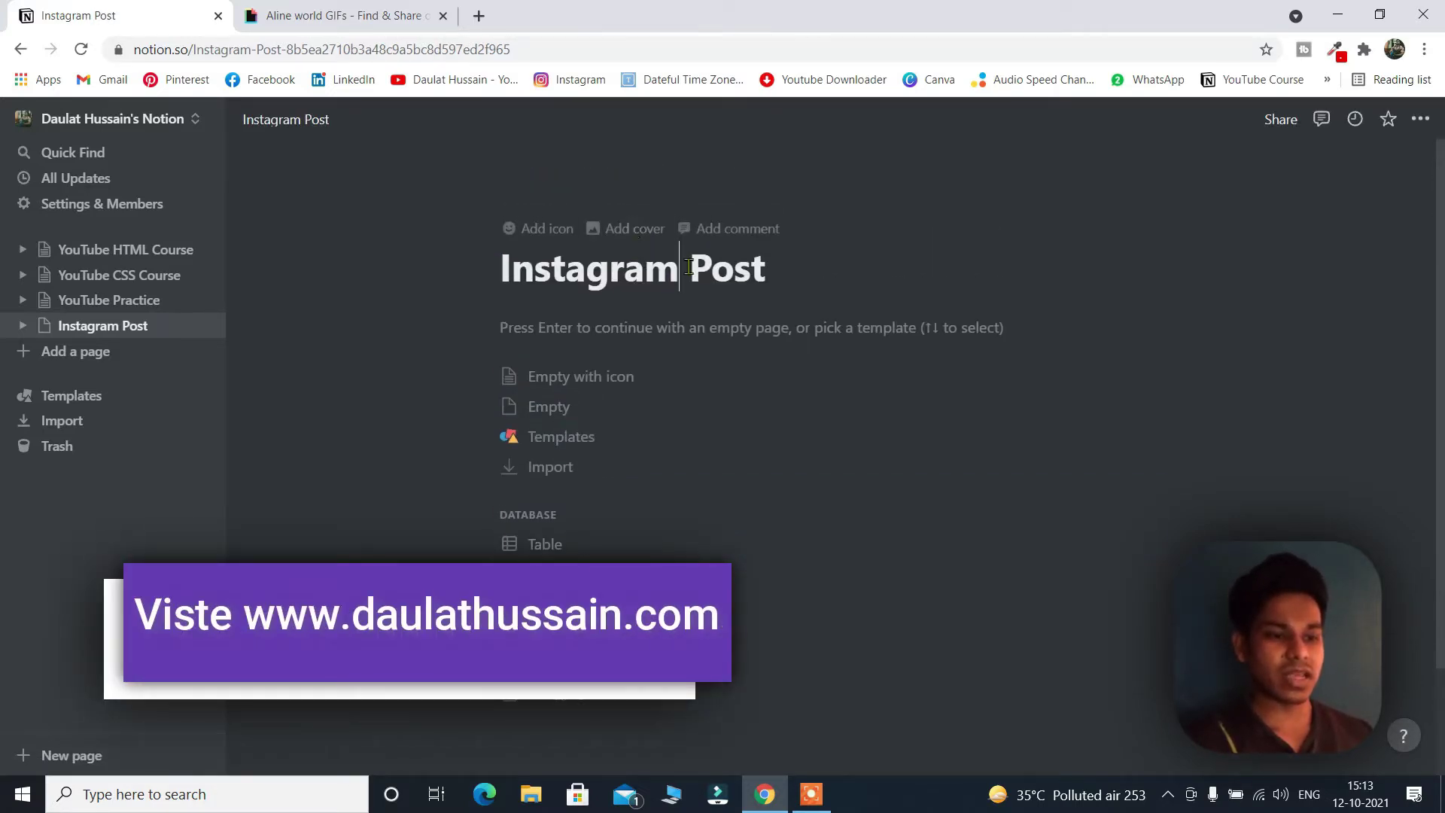
# Add a cover image to the Instagram Post page and view the gallery of alternative covers without changing it
pyautogui.click(616, 226)
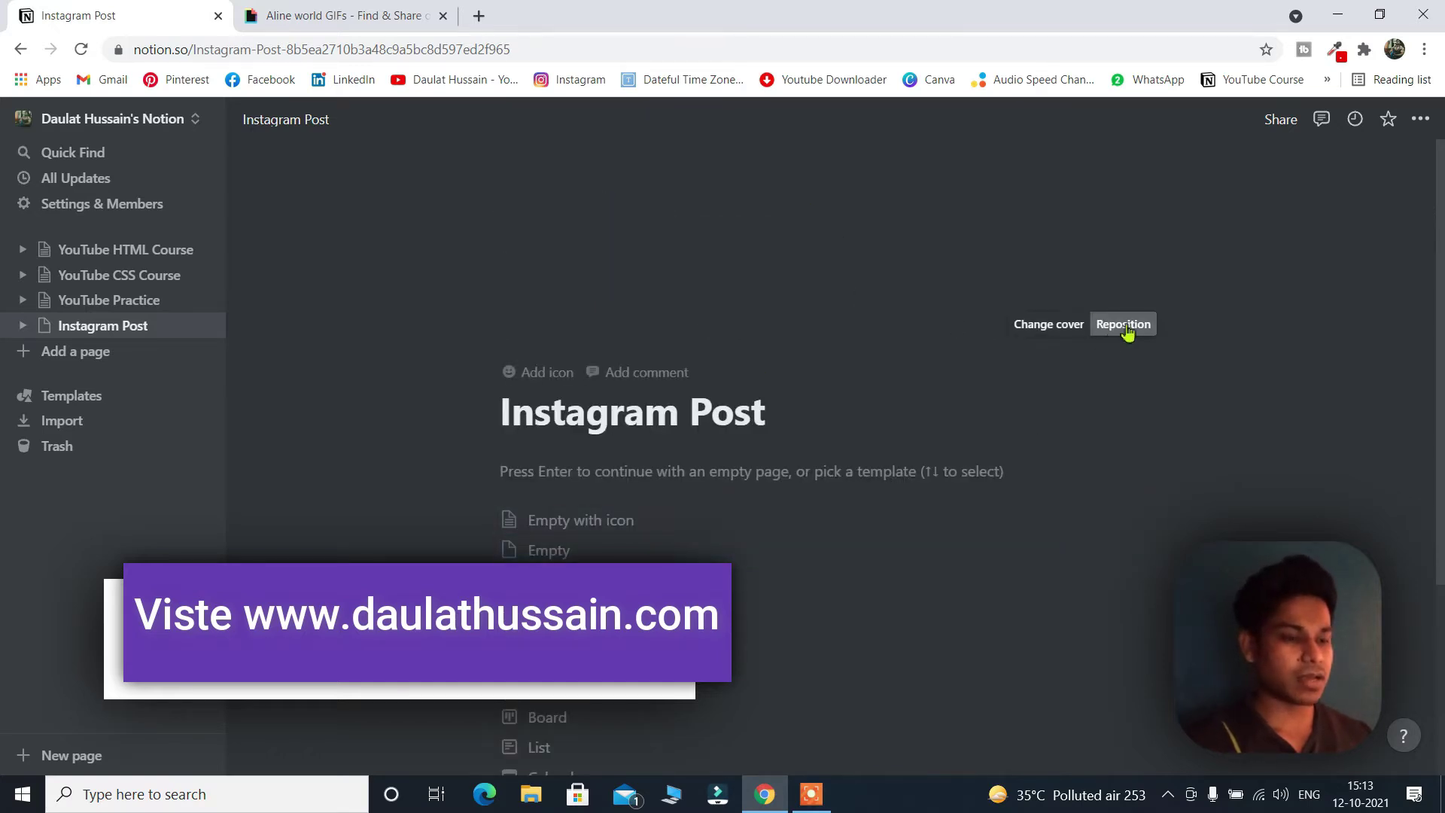
pyautogui.click(1048, 323)
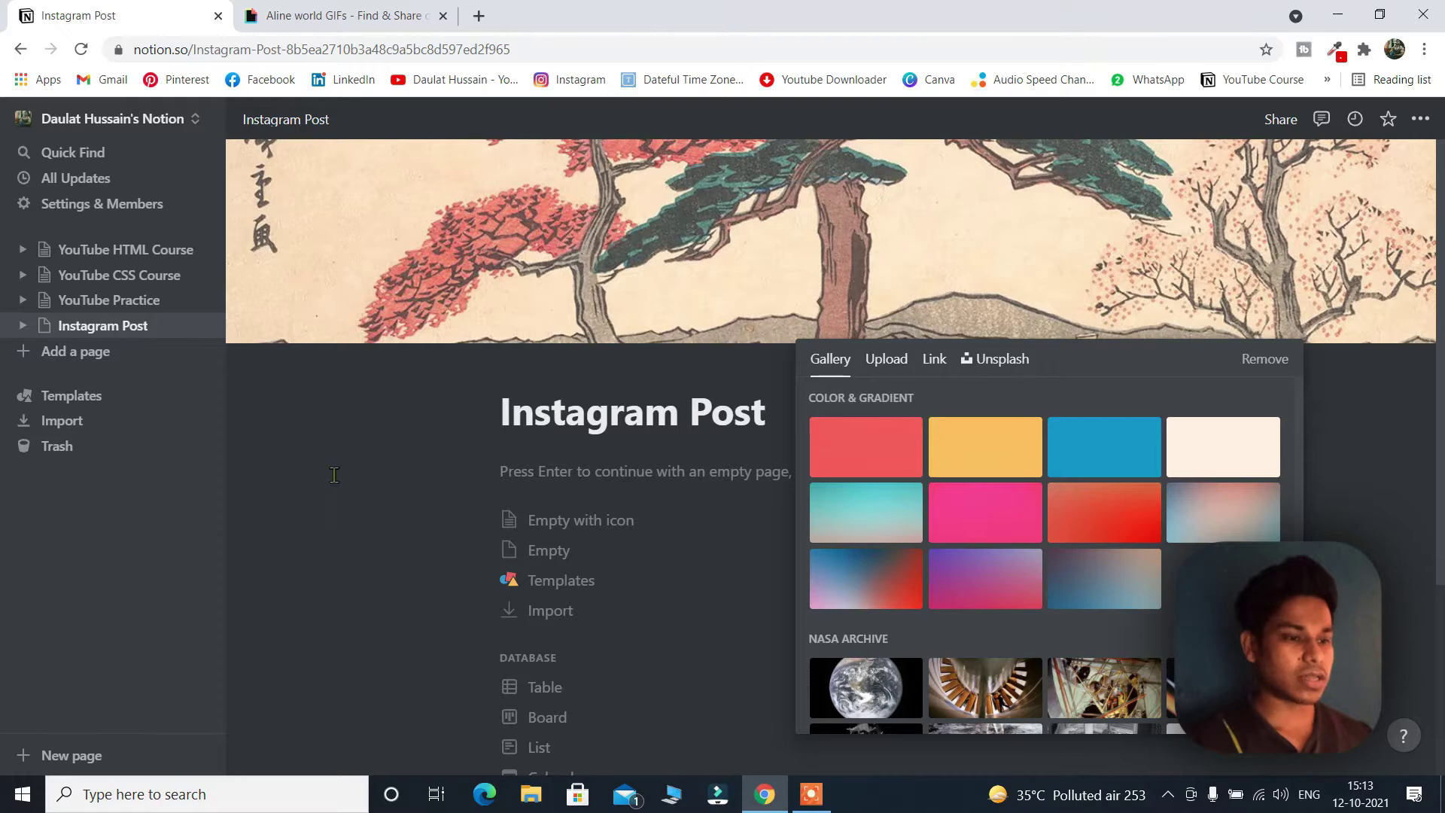
pyautogui.click(334, 474)
# Start the Instagram Post page as an empty page with an icon and write "This is my Instagram post routine" in its body
pyautogui.press('Return')
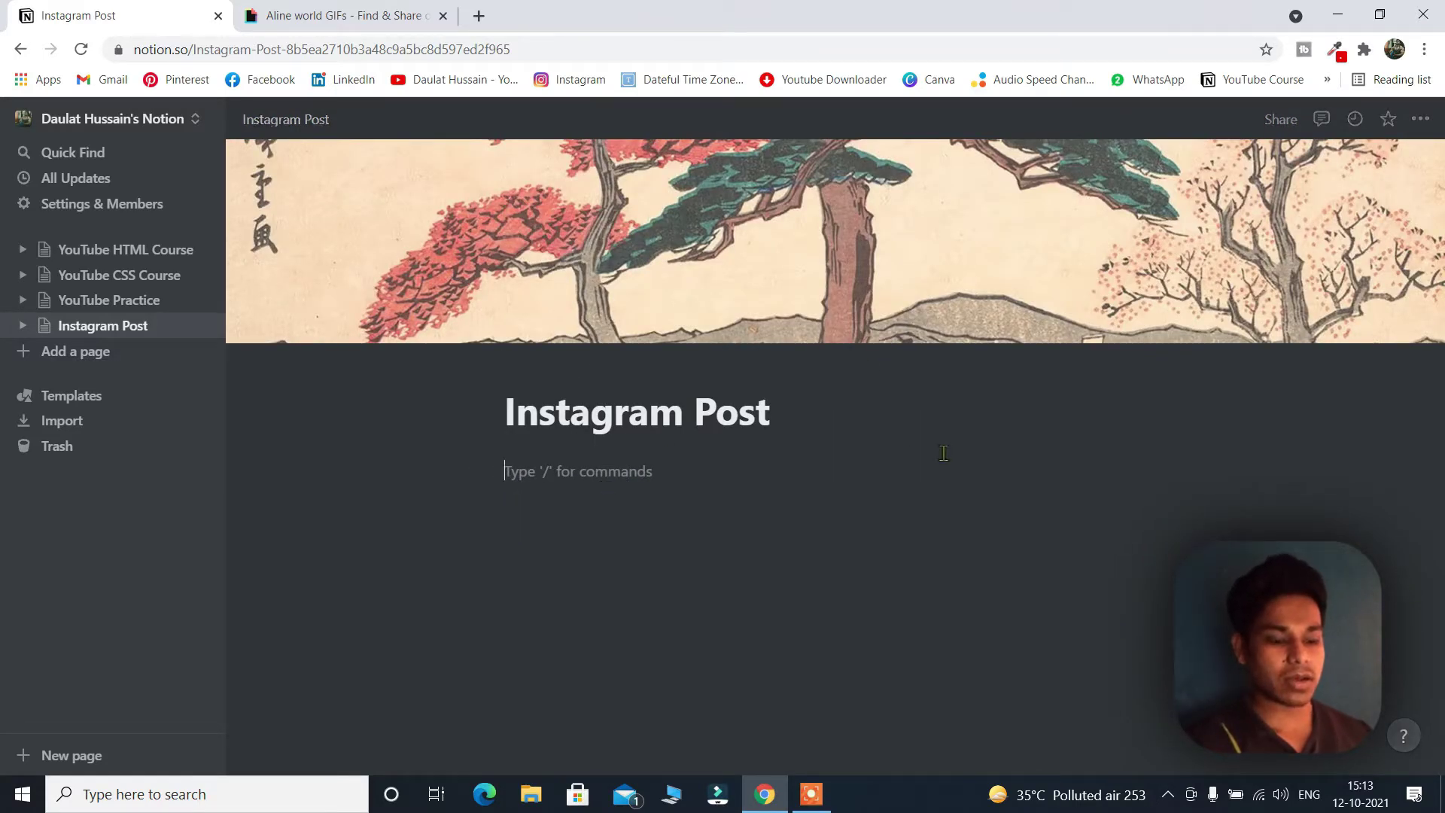
pyautogui.write('Th')
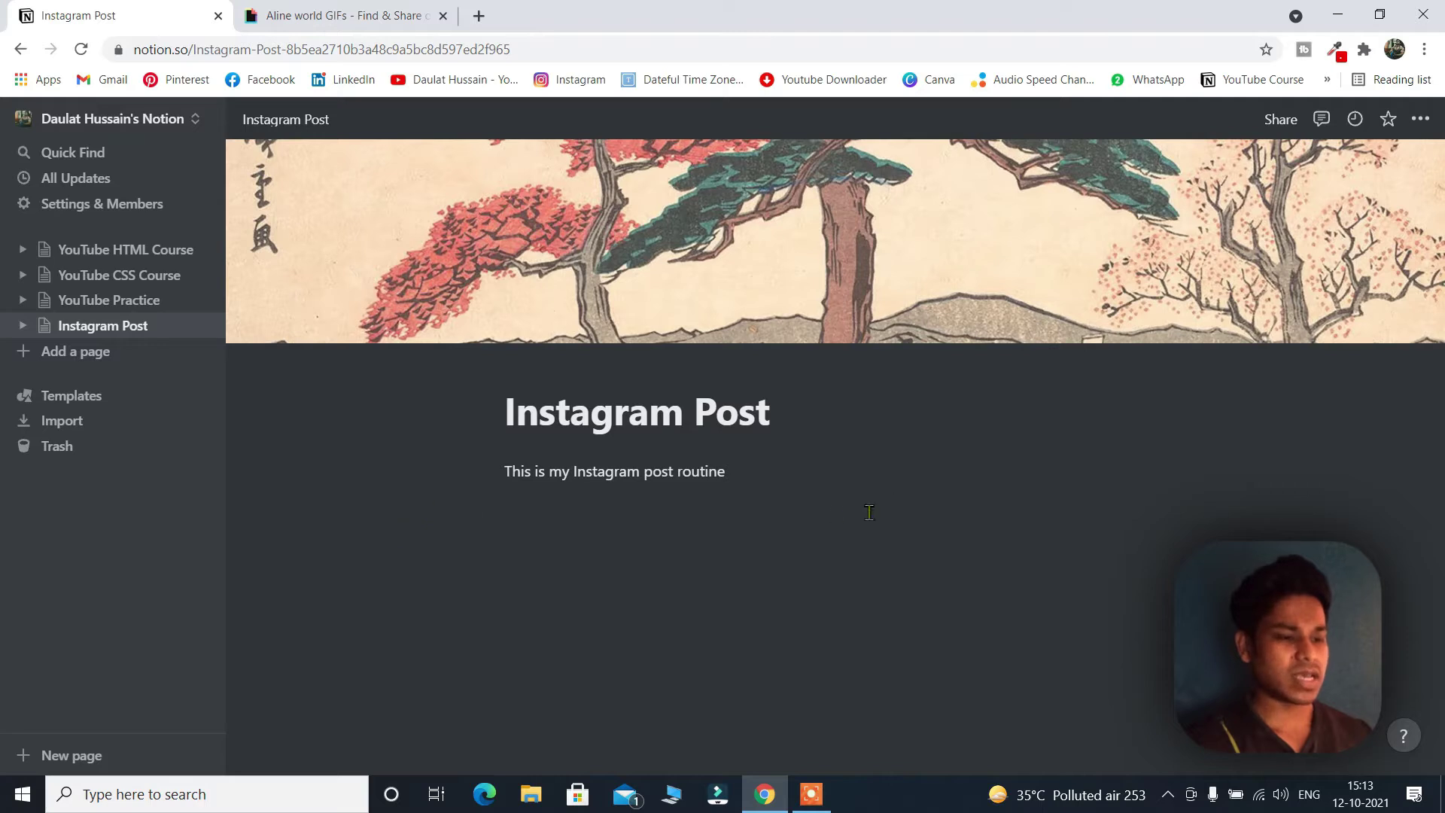
# Look through the block types that can be inserted below the routine sentence, then close the list
pyautogui.click(473, 471)
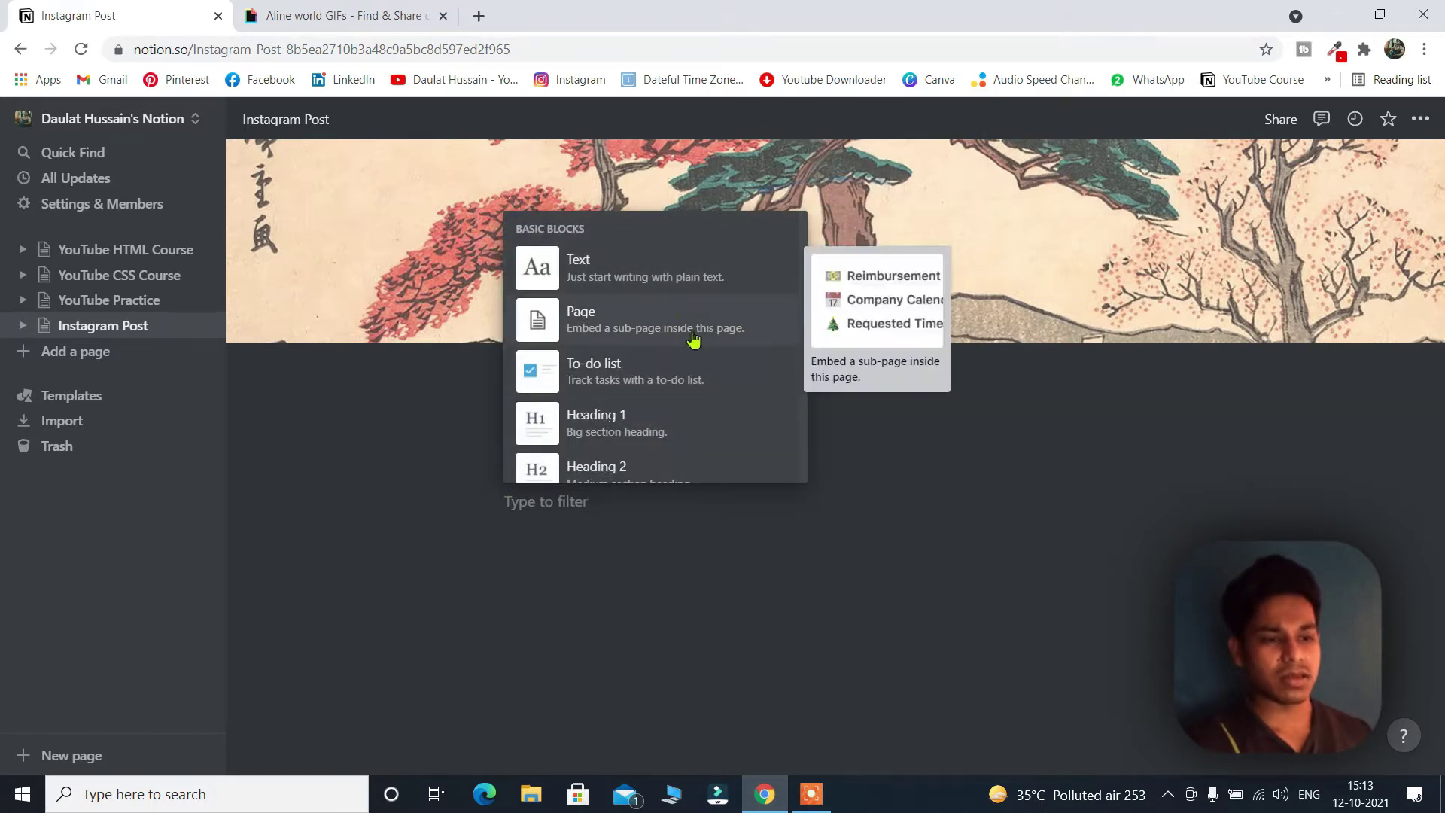
pyautogui.scroll(-1, 655, 387)
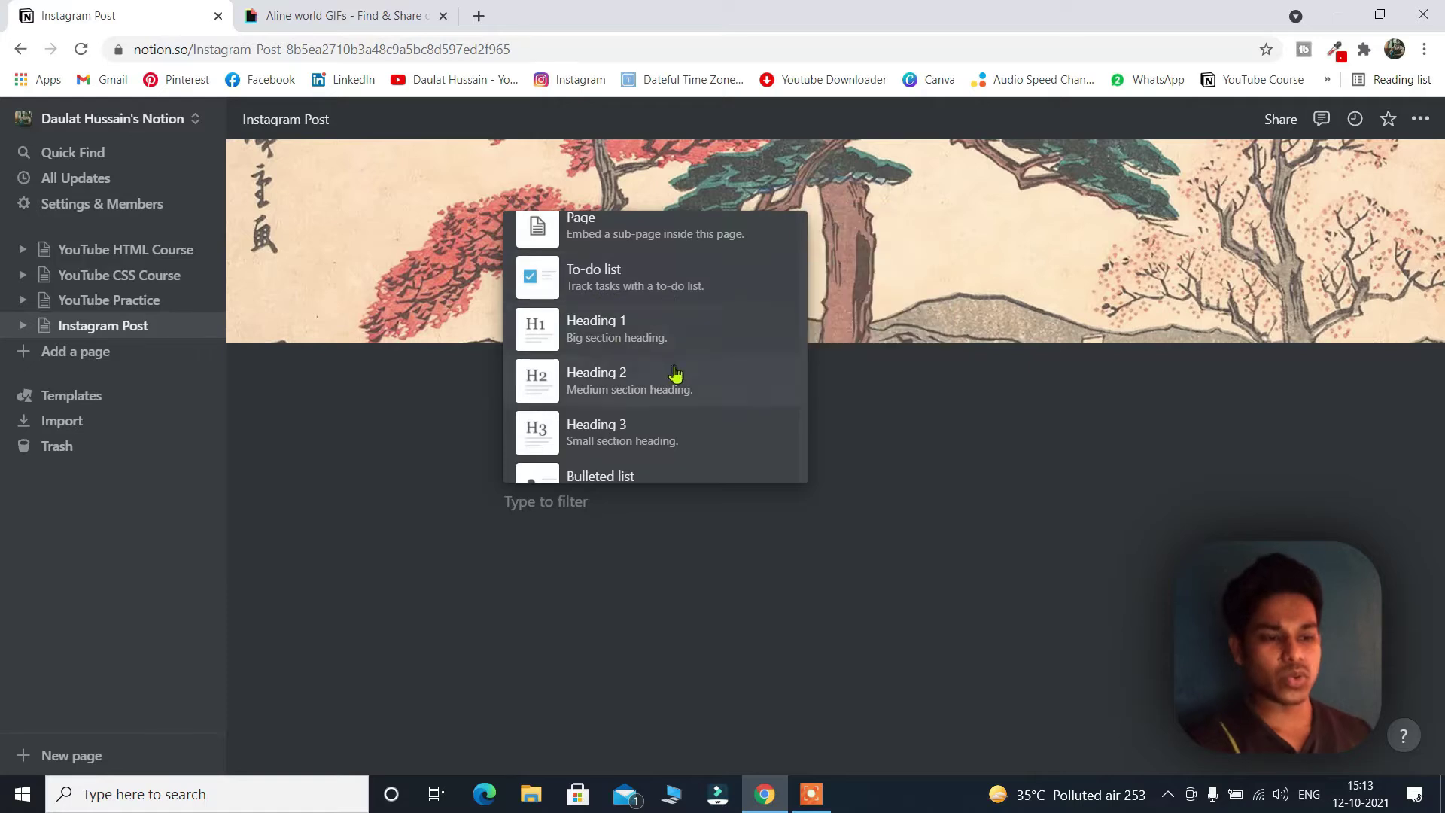
pyautogui.scroll(-3, 649, 342)
pyautogui.click(1248, 493)
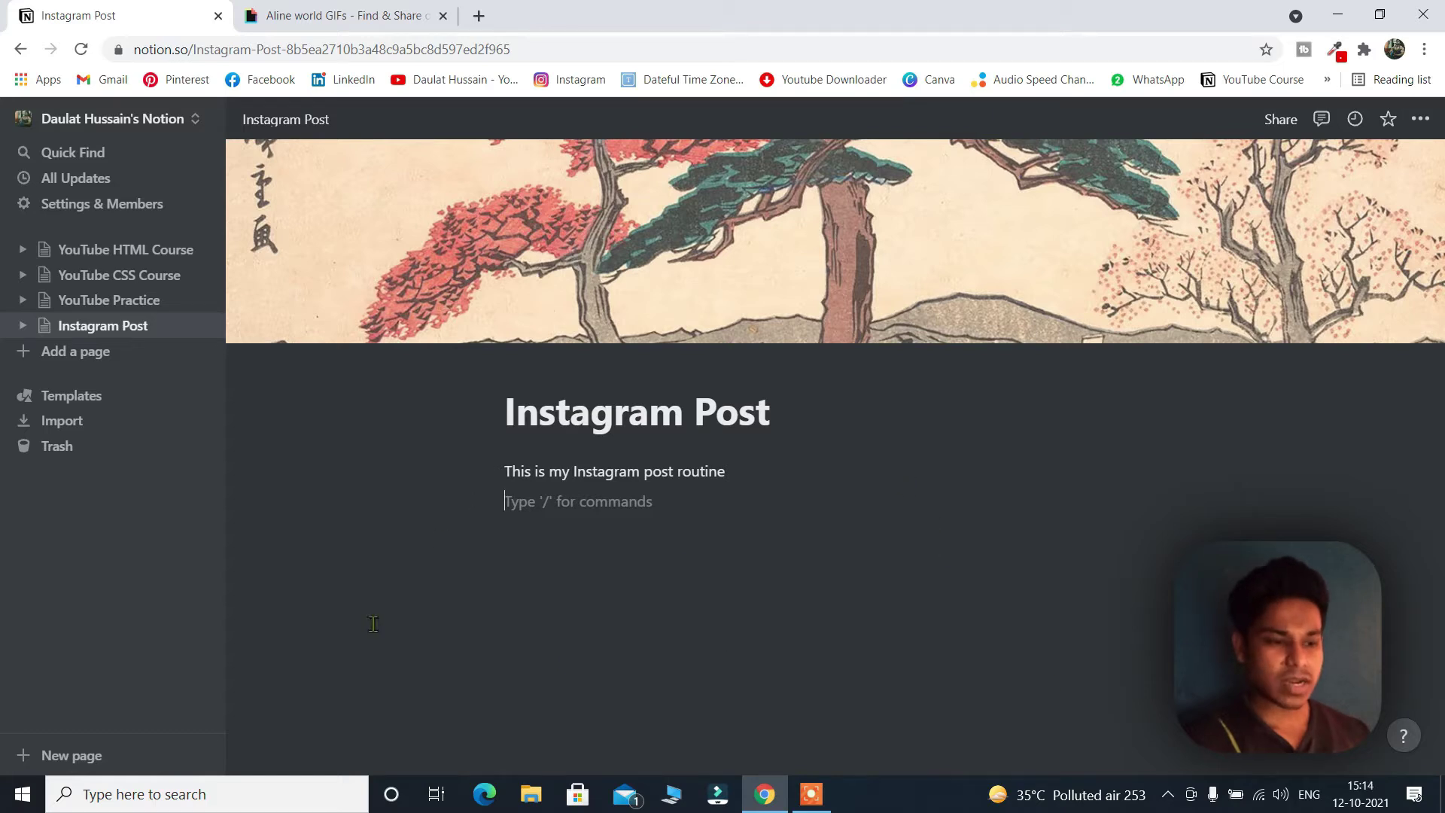
# Add another new page and open the template gallery
pyautogui.click(89, 352)
pyautogui.scroll(-2, 889, 422)
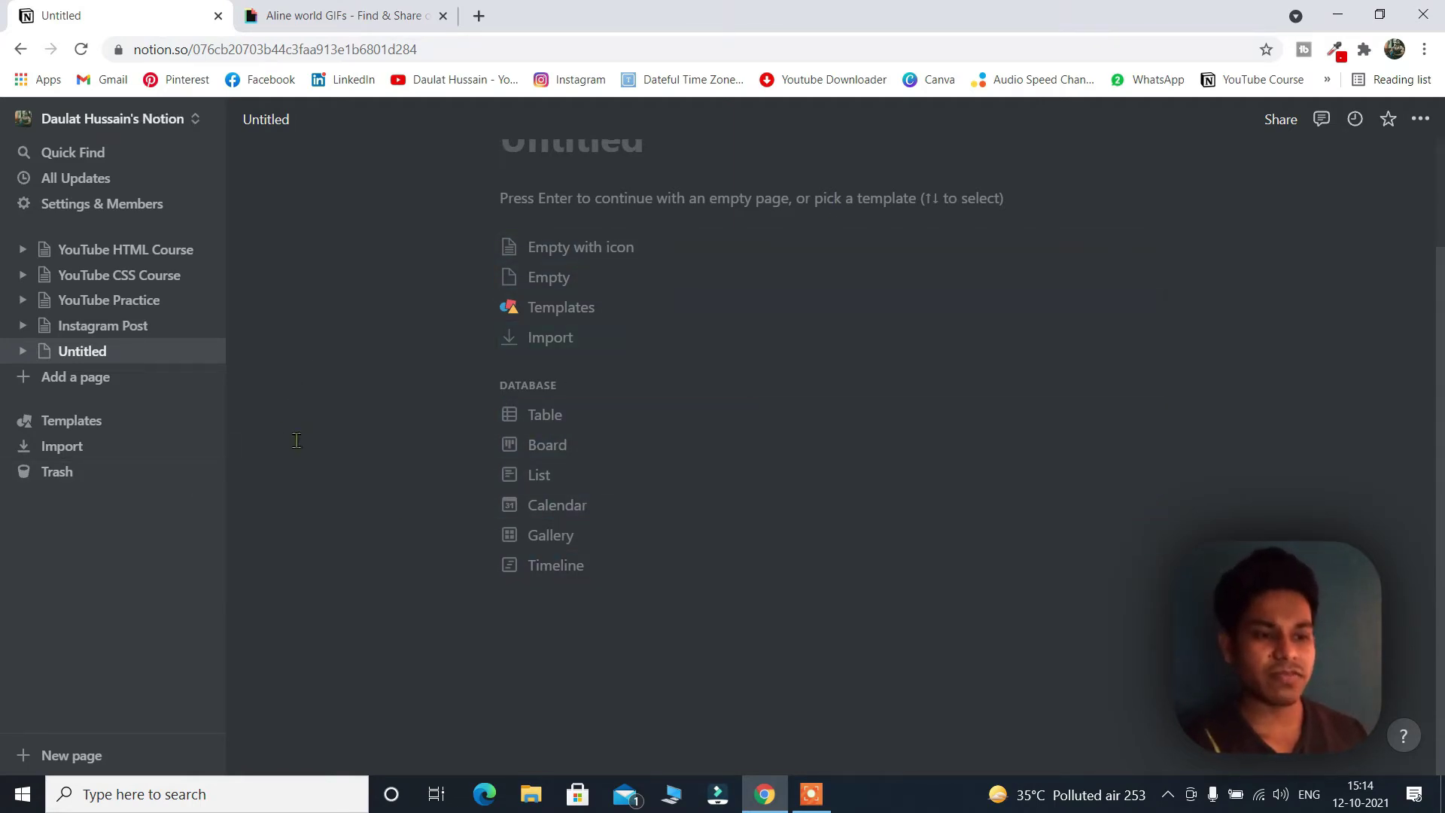
pyautogui.click(79, 421)
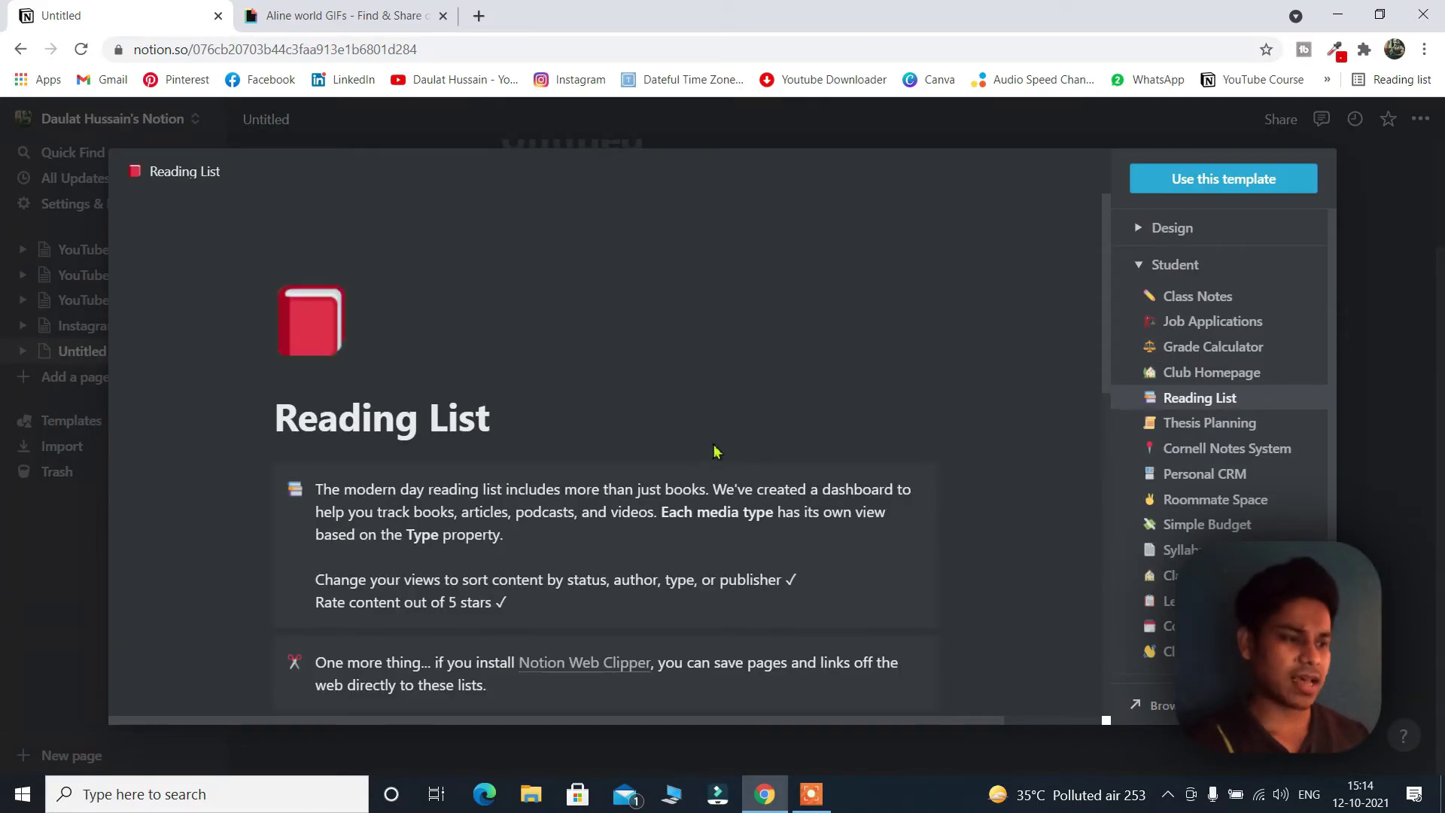
# Collapse the Student template category, expand Design and preview the Roadmap template's task board
pyautogui.click(1175, 264)
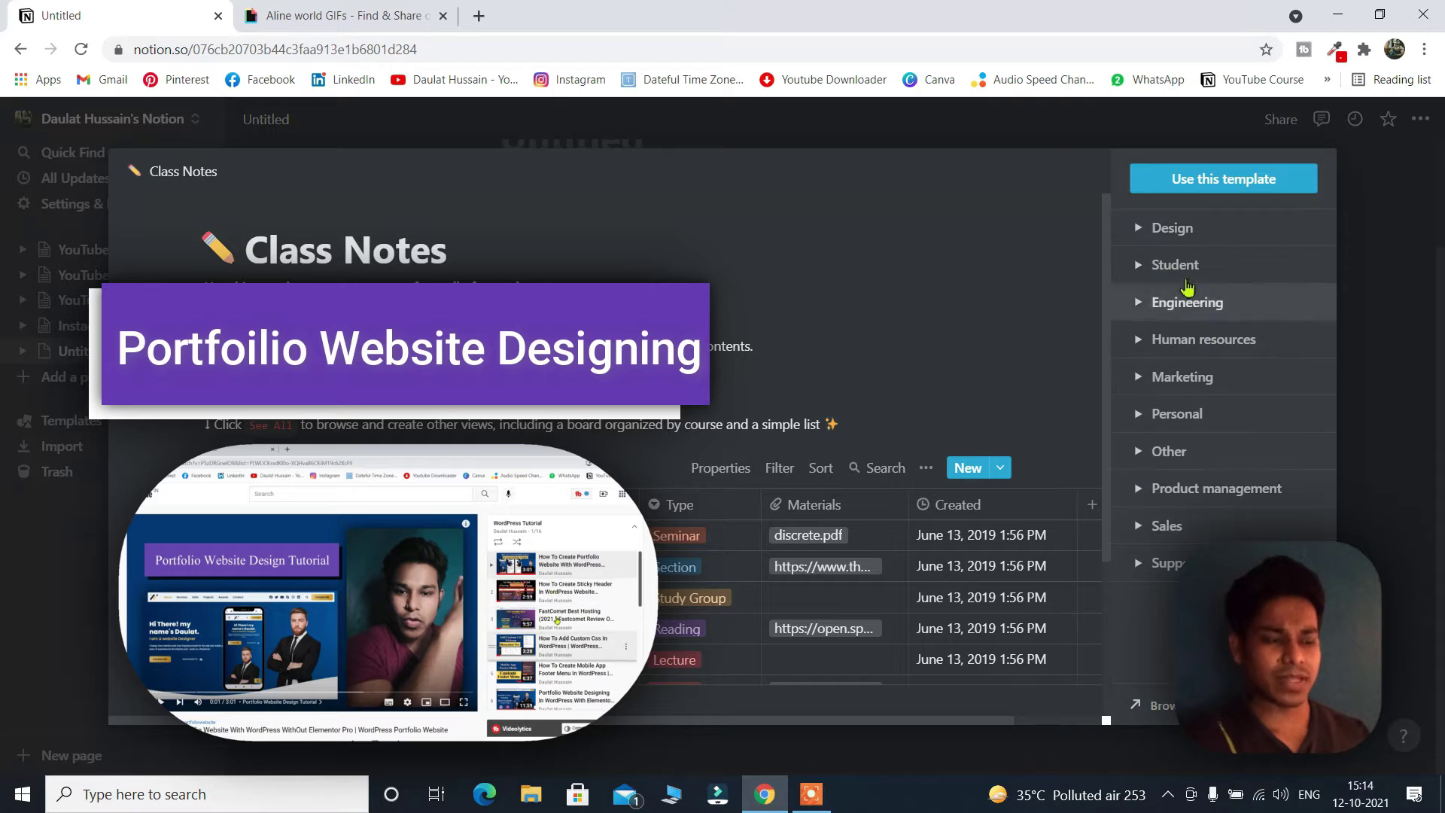
pyautogui.click(1171, 229)
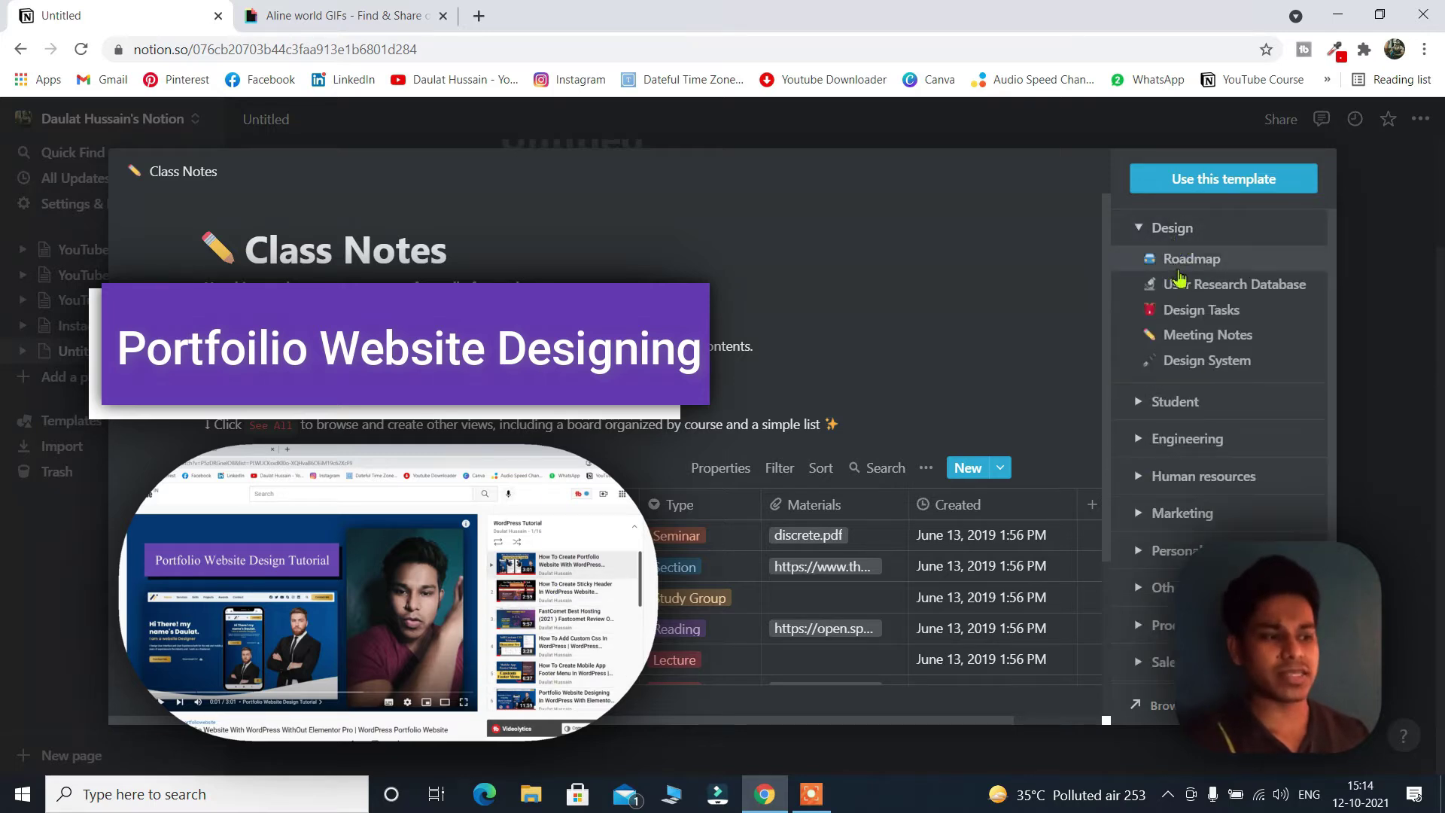
pyautogui.click(1179, 277)
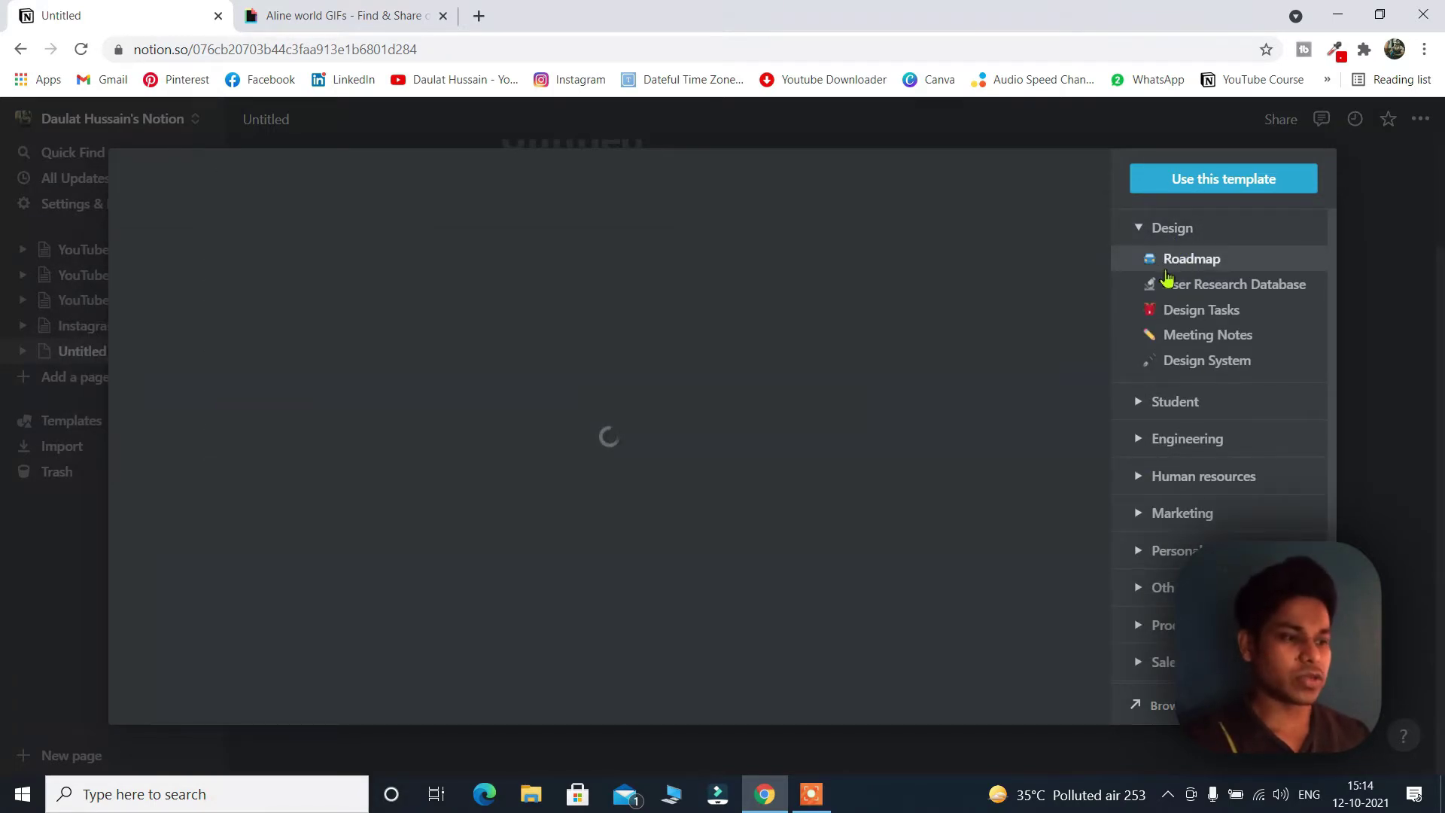
pyautogui.scroll(-5, 648, 427)
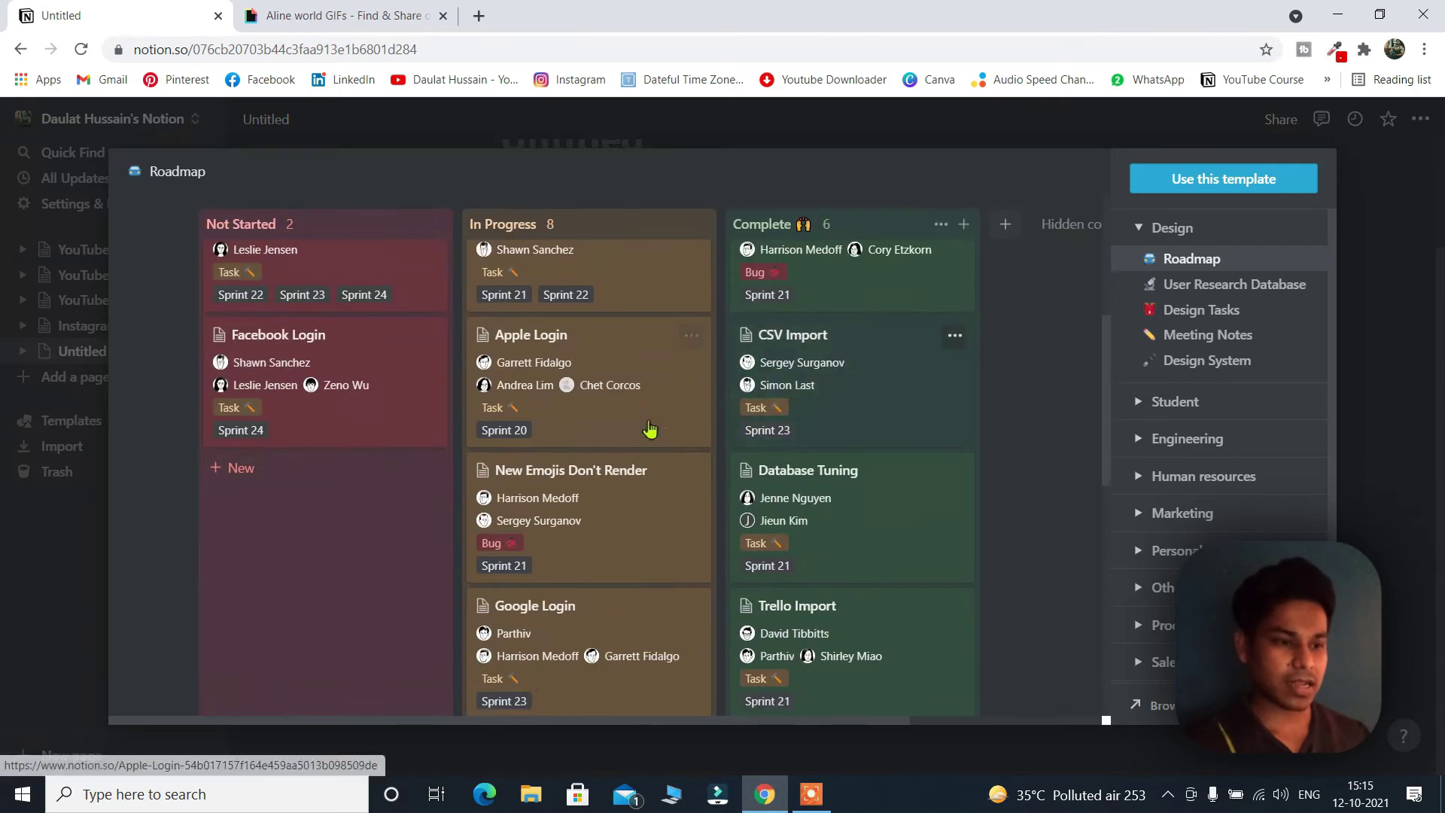
pyautogui.scroll(5, 660, 427)
pyautogui.scroll(-5, 378, 507)
pyautogui.scroll(3, 377, 482)
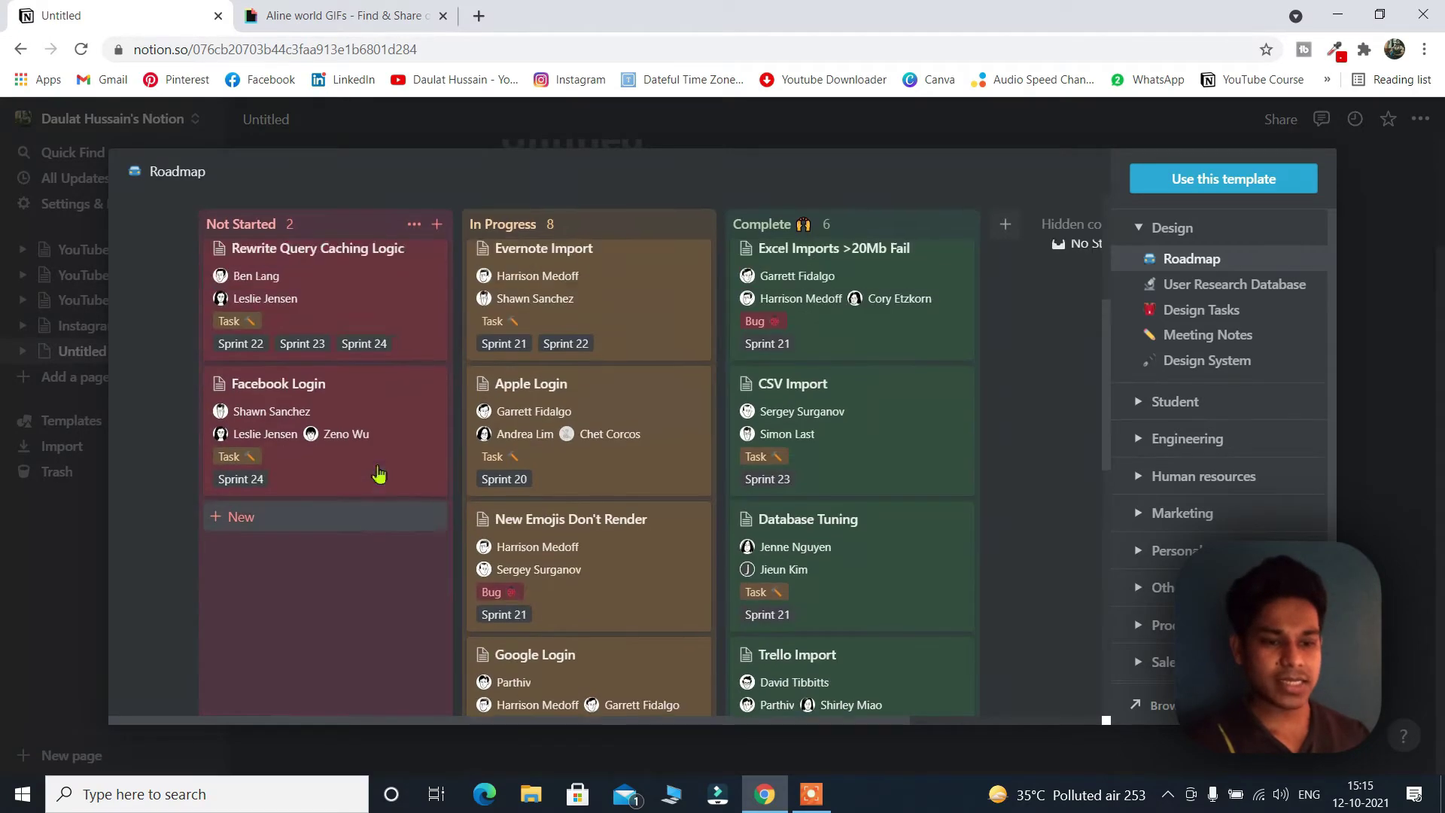
# Switch the Roadmap preview to the Tasks By Engineer view and then to the Epics view to examine them
pyautogui.click(283, 393)
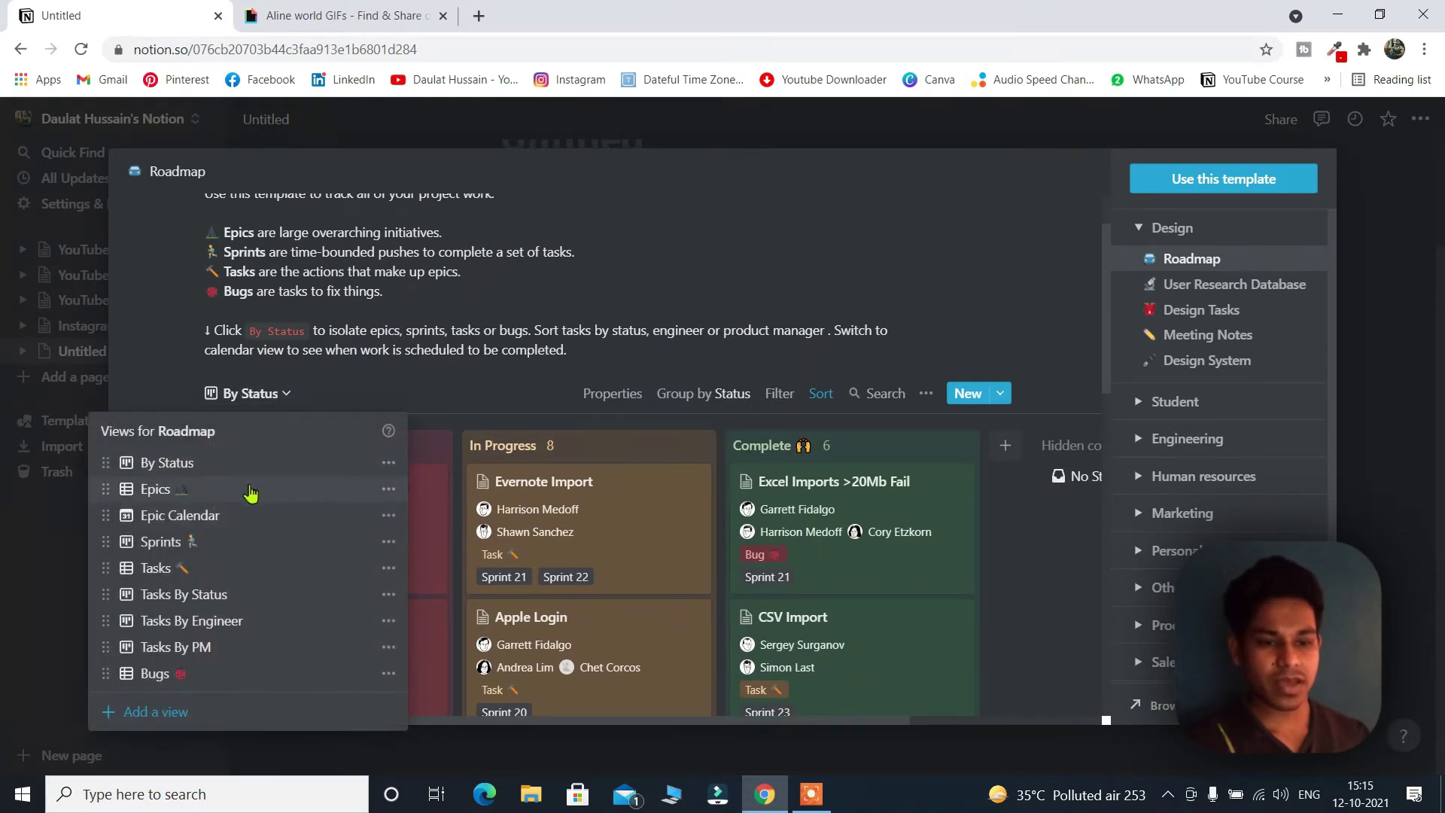
pyautogui.click(279, 622)
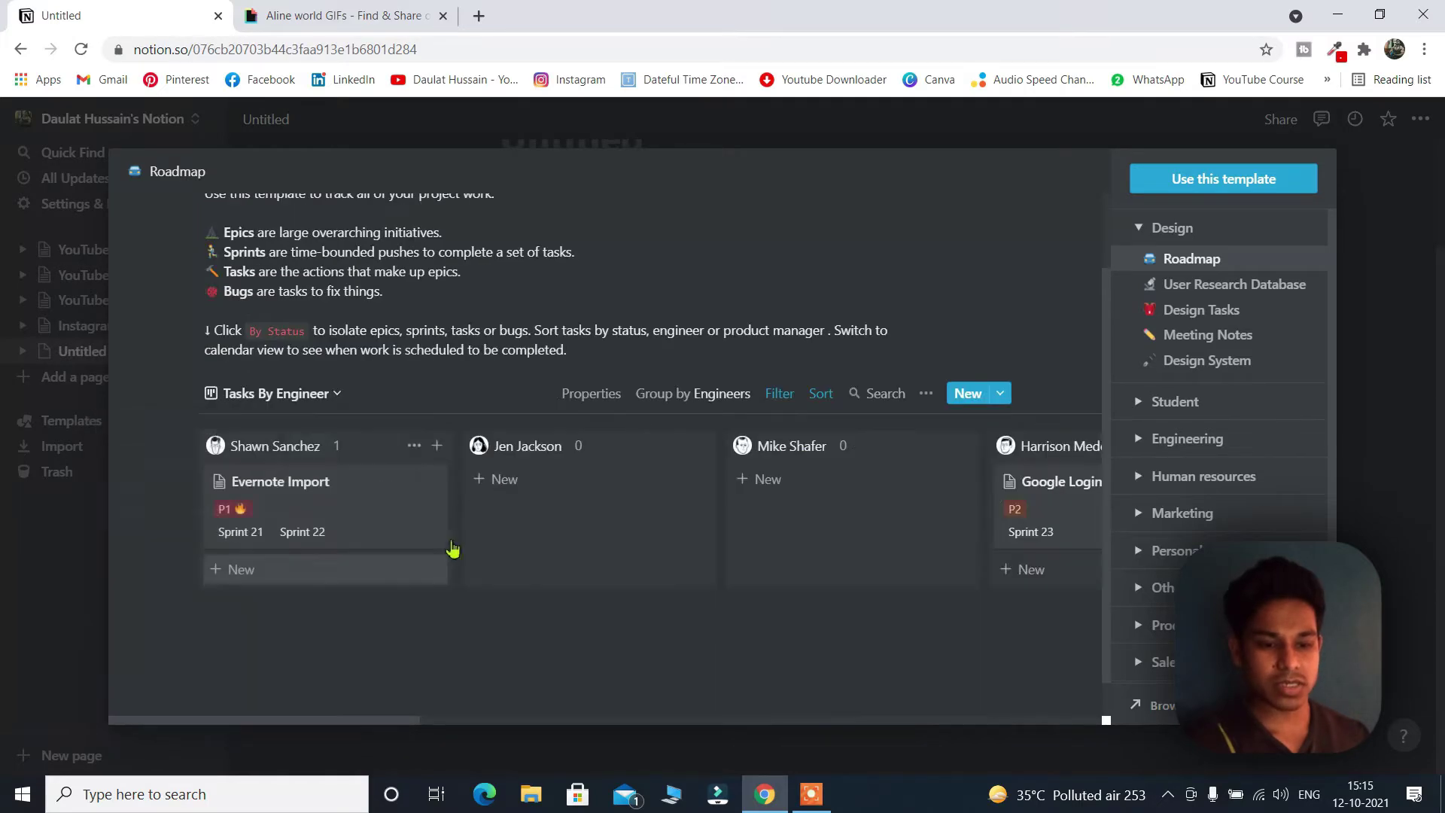
pyautogui.click(328, 408)
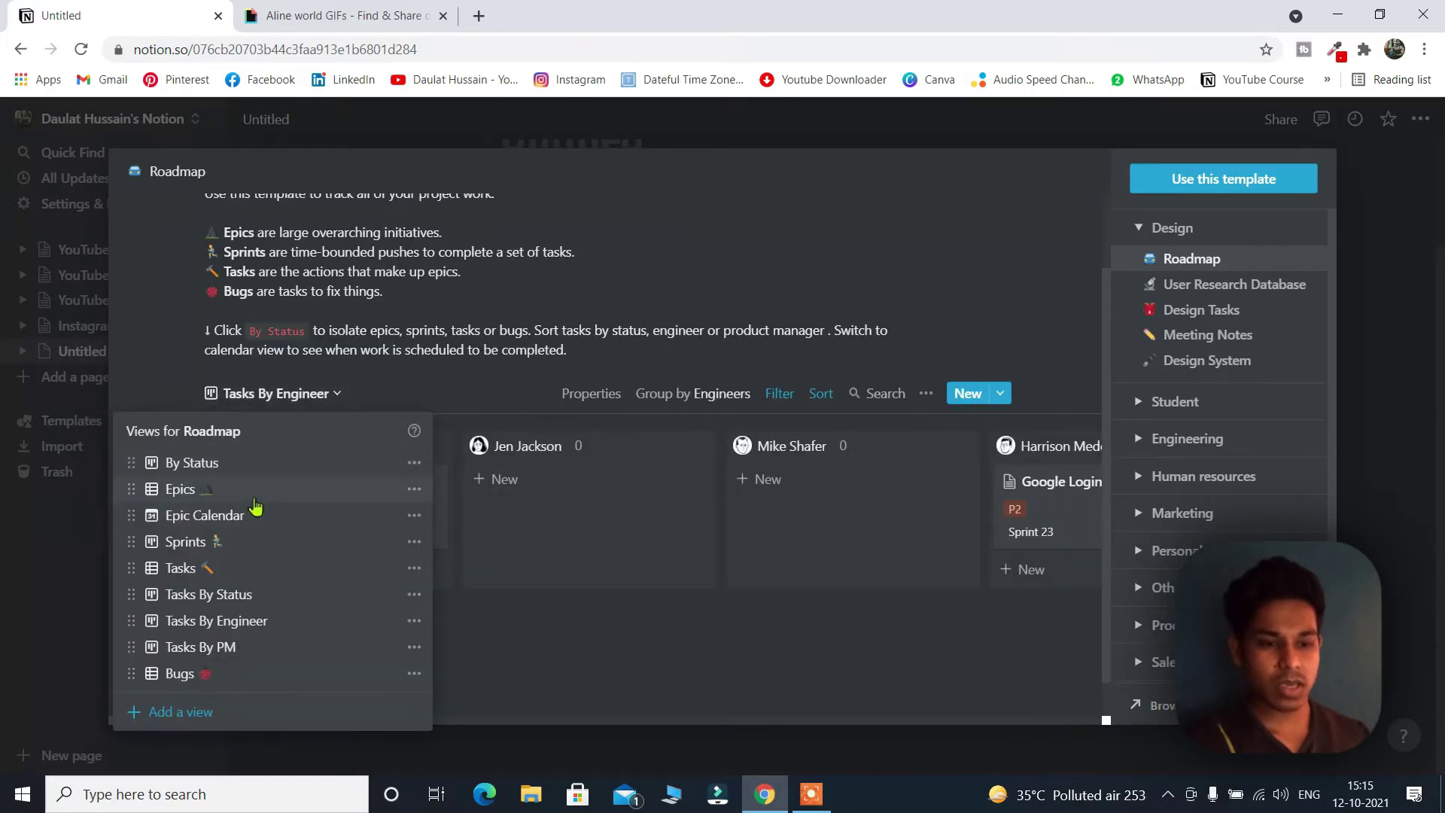
pyautogui.click(264, 487)
pyautogui.scroll(-1, 500, 516)
pyautogui.scroll(3, 501, 516)
pyautogui.scroll(-2, 500, 516)
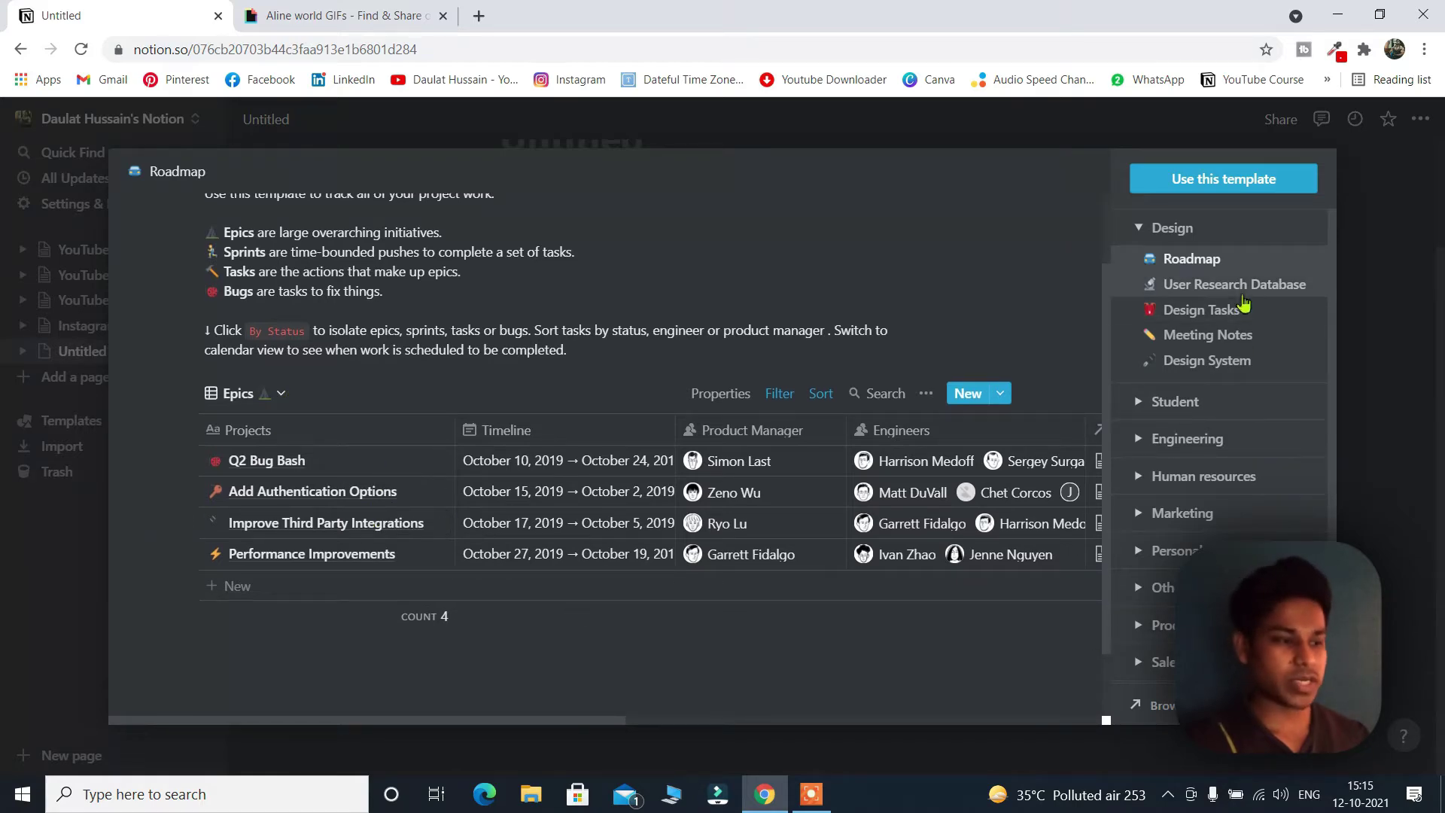
# Preview the User Research Database template, discarding the edits made to the Roadmap template
pyautogui.click(1234, 310)
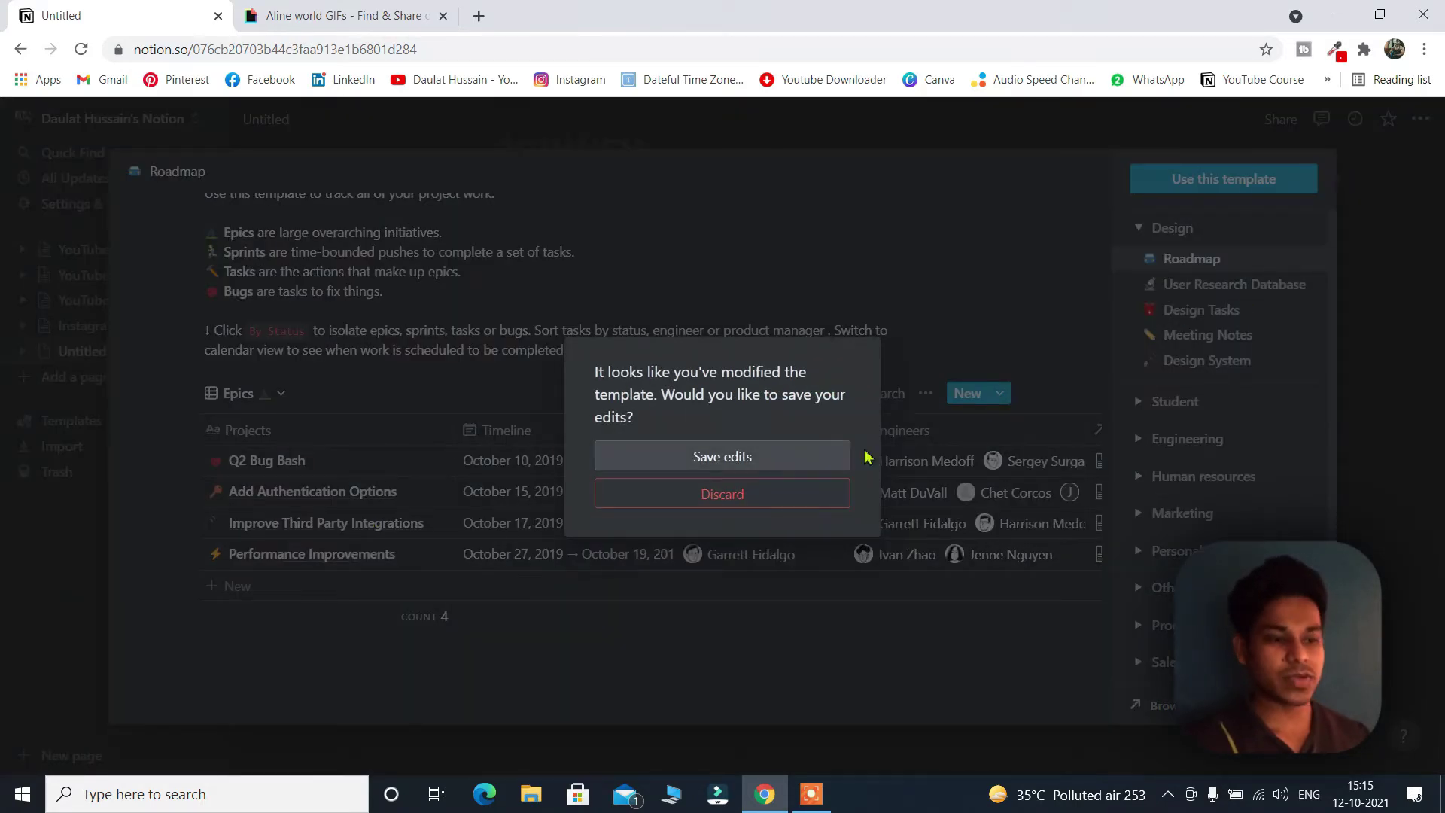
pyautogui.click(755, 495)
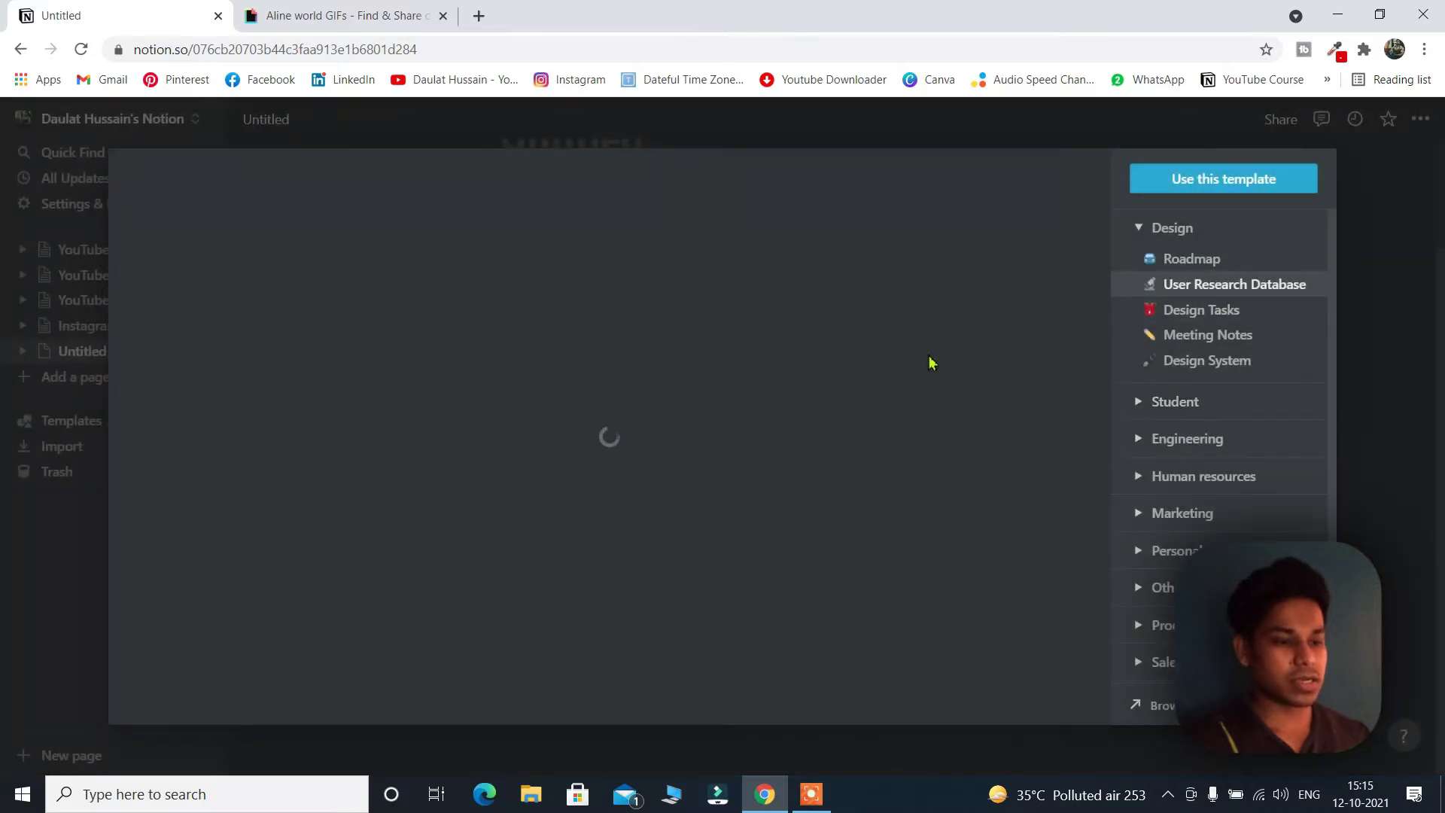
pyautogui.scroll(1, 644, 530)
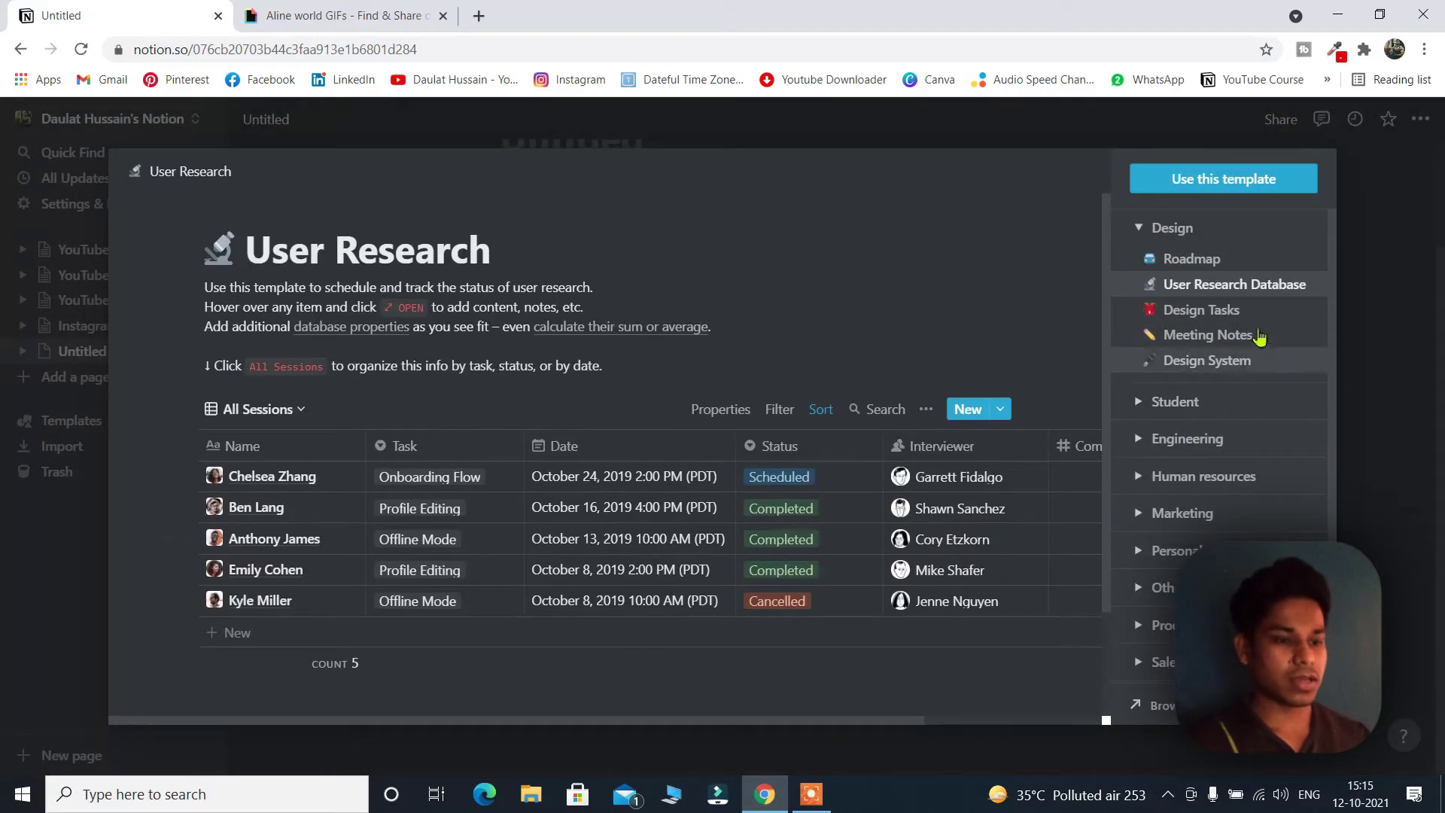
# Preview the Design Tasks, Meeting Notes and Design System templates, then return to Meeting Notes
pyautogui.click(1195, 316)
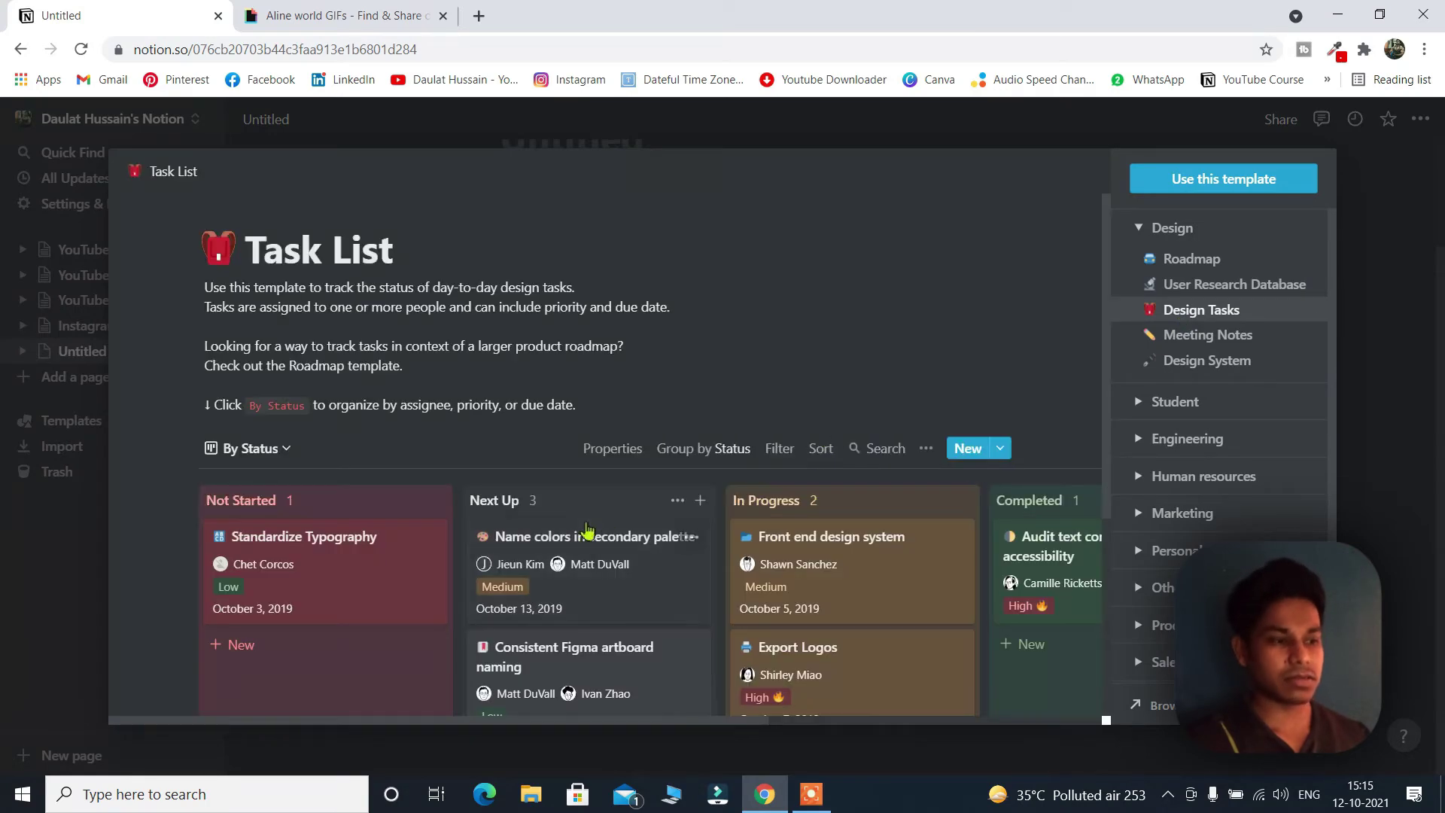
pyautogui.scroll(-3, 591, 490)
pyautogui.click(1205, 341)
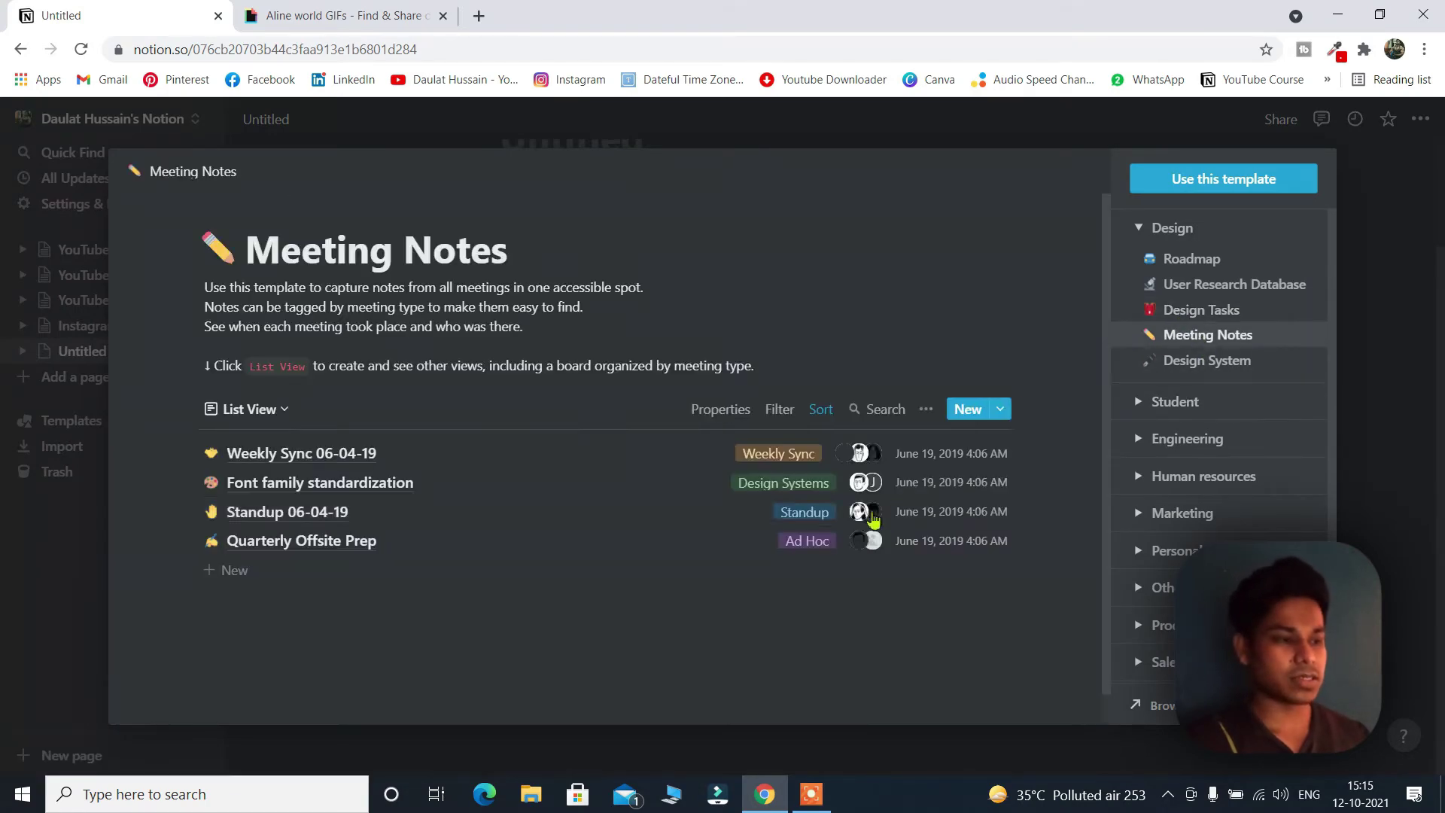
pyautogui.click(1227, 363)
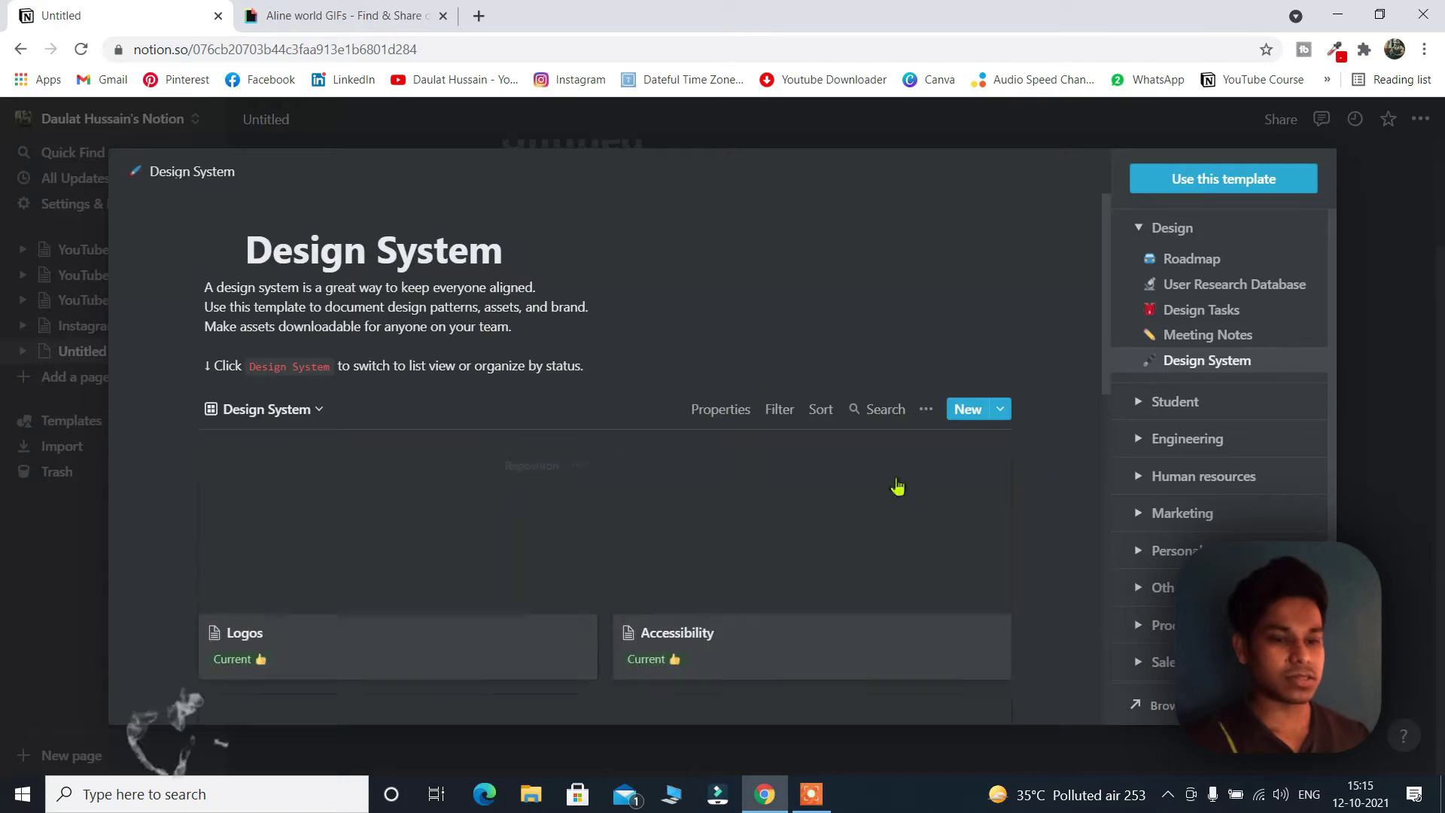
pyautogui.click(1208, 336)
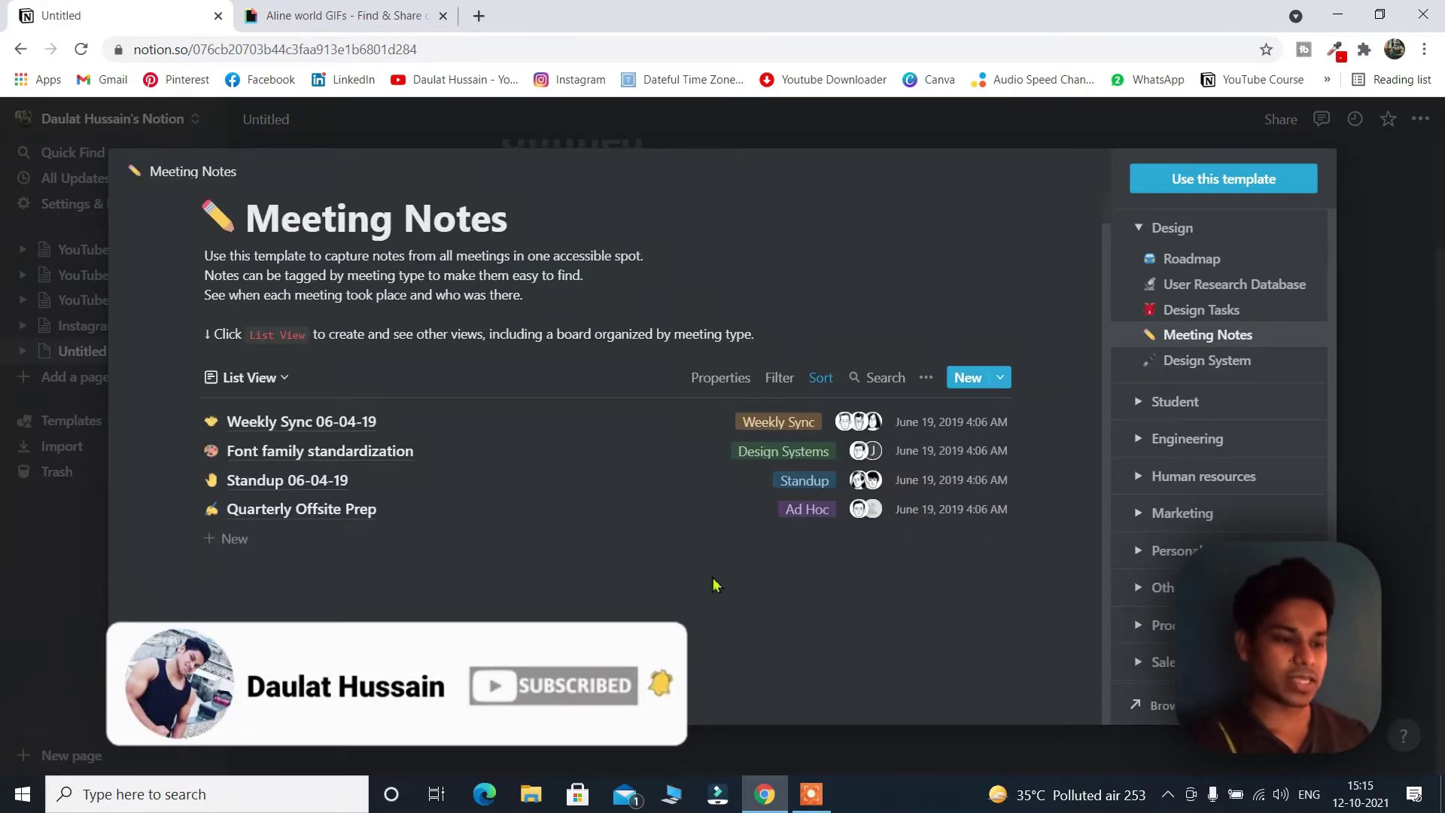
pyautogui.scroll(1, 677, 538)
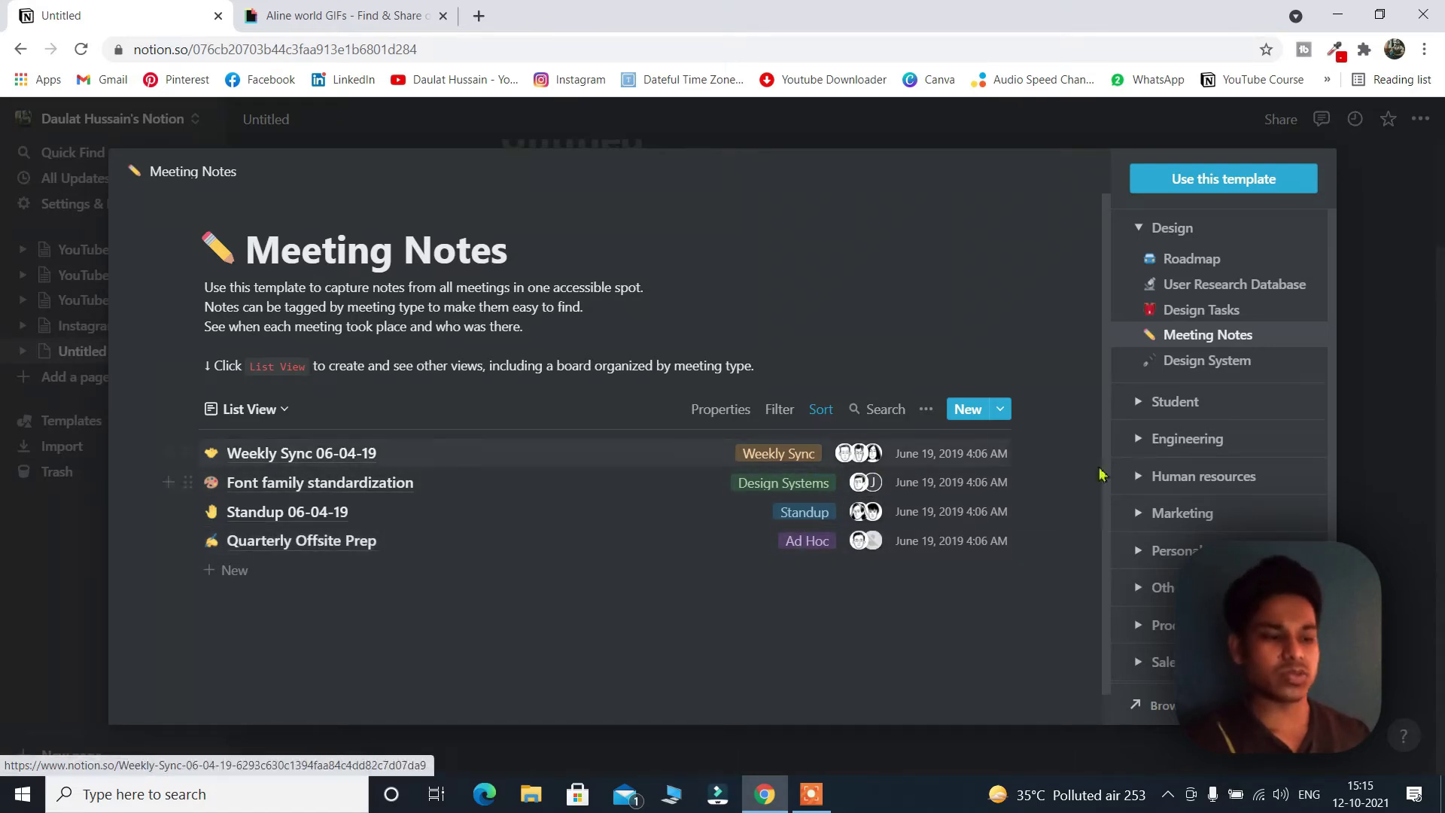
# Expand the Student category and look through its templates and the remaining template categories
pyautogui.click(1236, 405)
pyautogui.scroll(-5, 1227, 434)
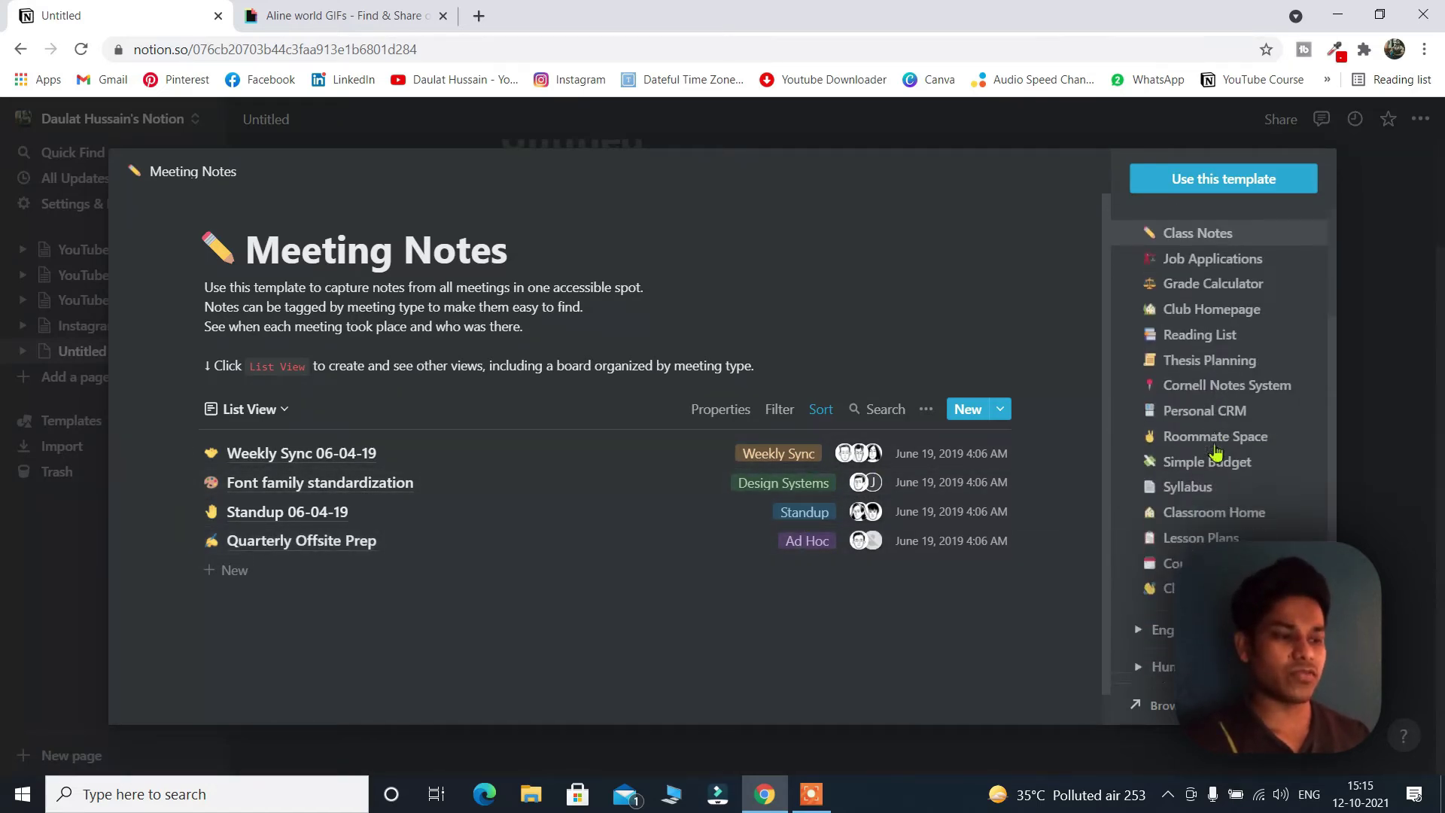
pyautogui.scroll(4, 1221, 330)
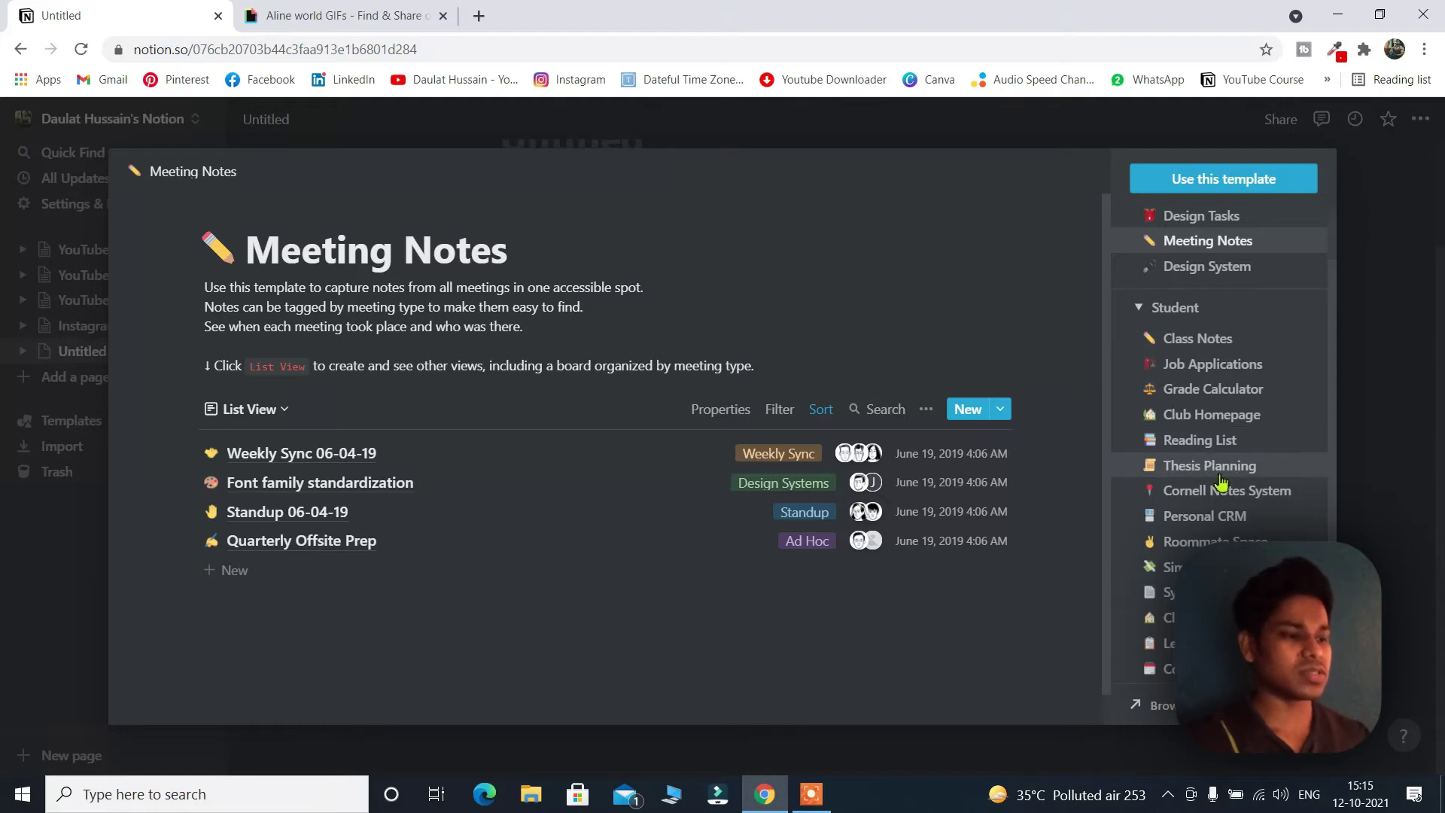
pyautogui.scroll(-3, 1212, 462)
pyautogui.scroll(-1, 1246, 470)
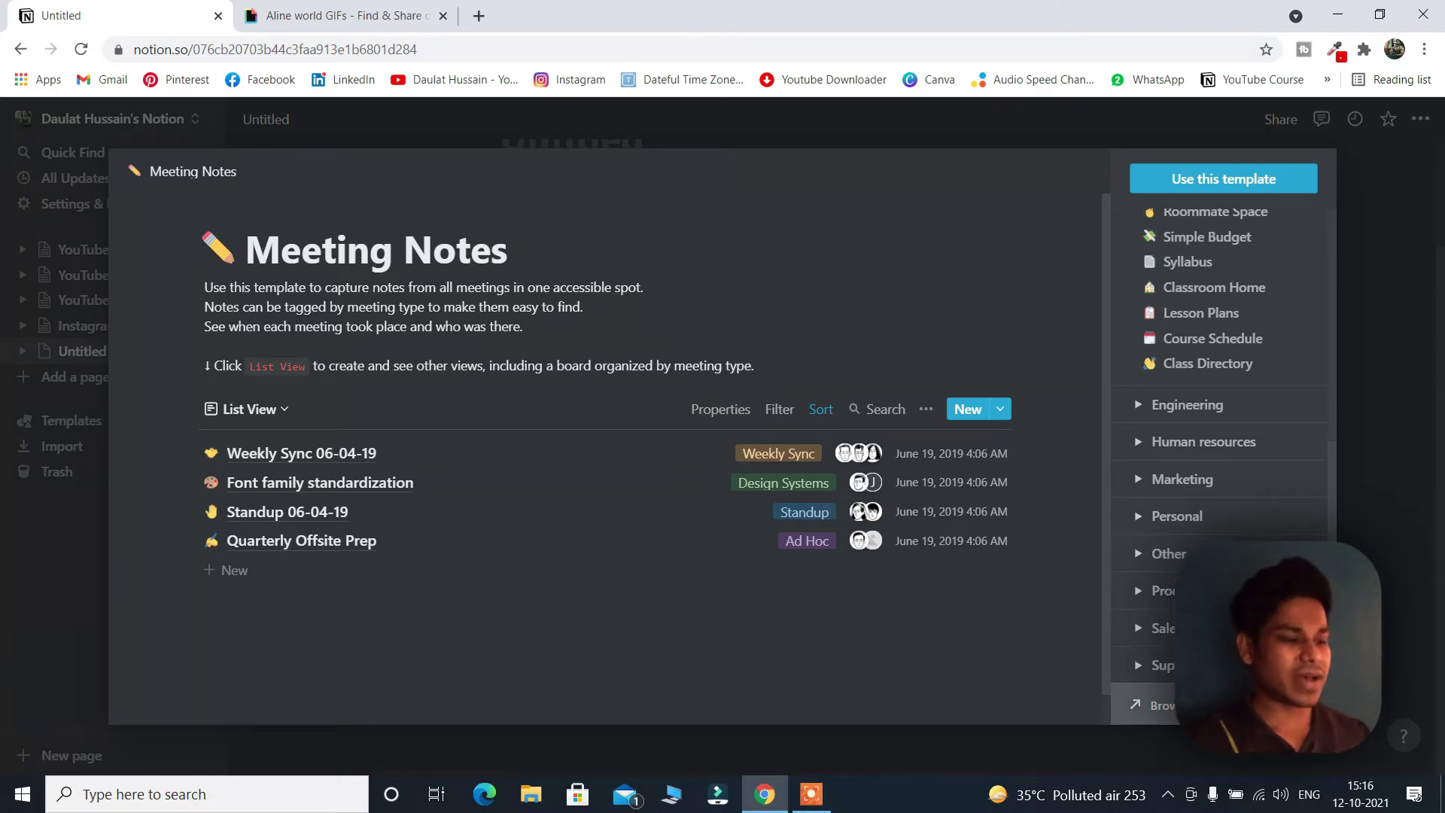
pyautogui.scroll(5, 1170, 436)
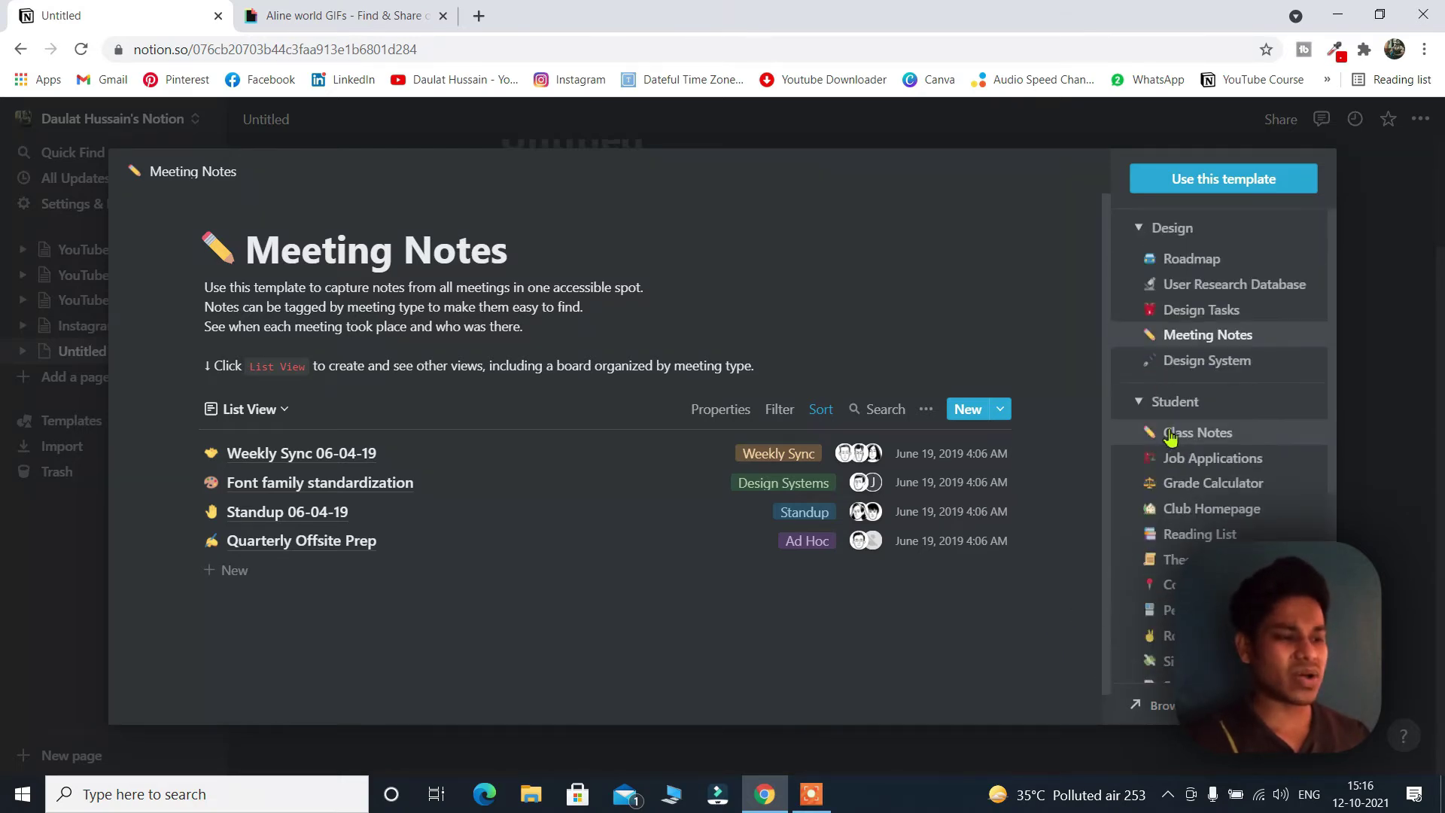
# Preview the Class Notes template from the Student category and create a page from it
pyautogui.click(1220, 435)
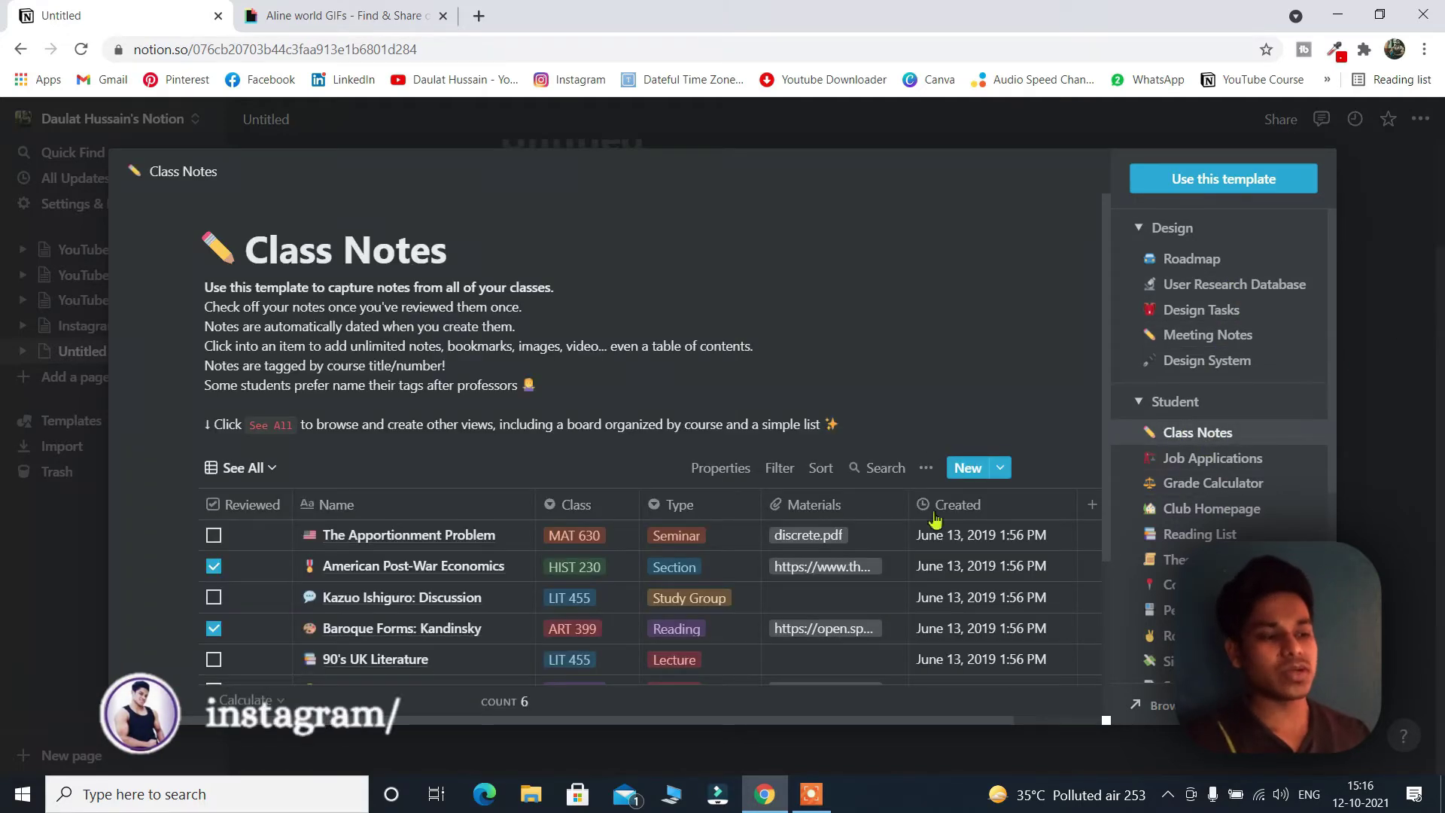
pyautogui.scroll(-1, 1215, 476)
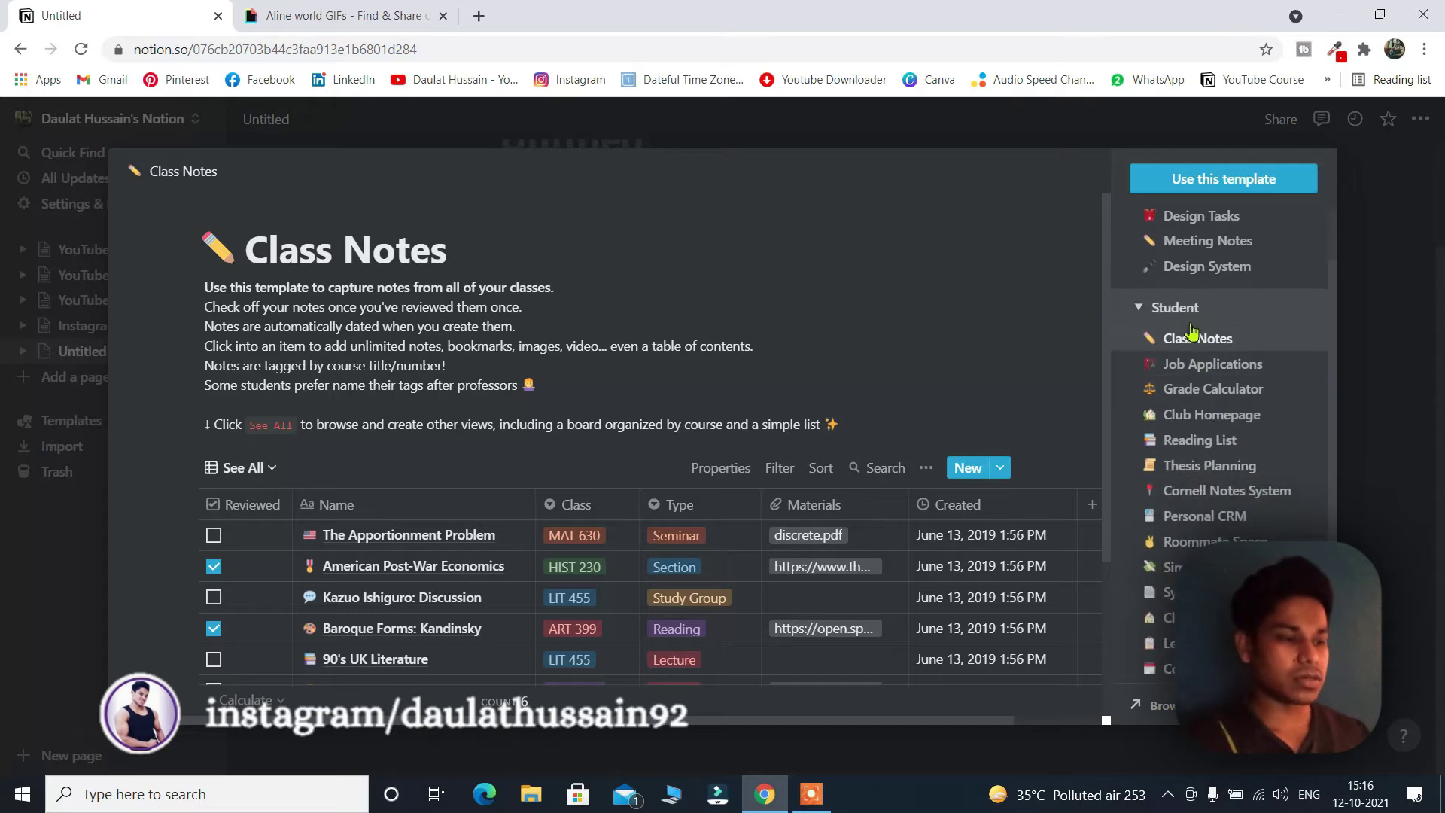
pyautogui.scroll(-3, 665, 568)
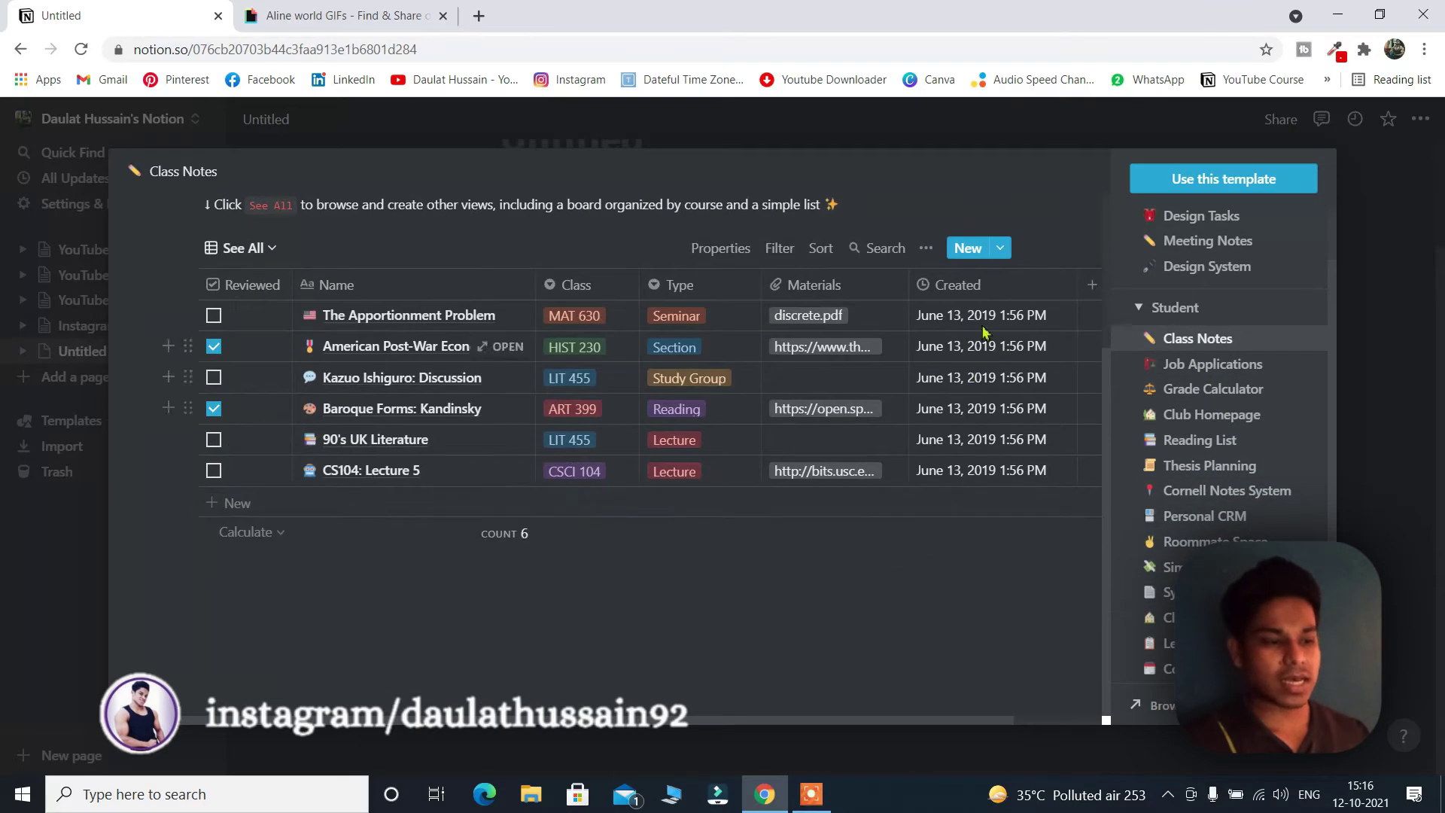
pyautogui.click(1160, 191)
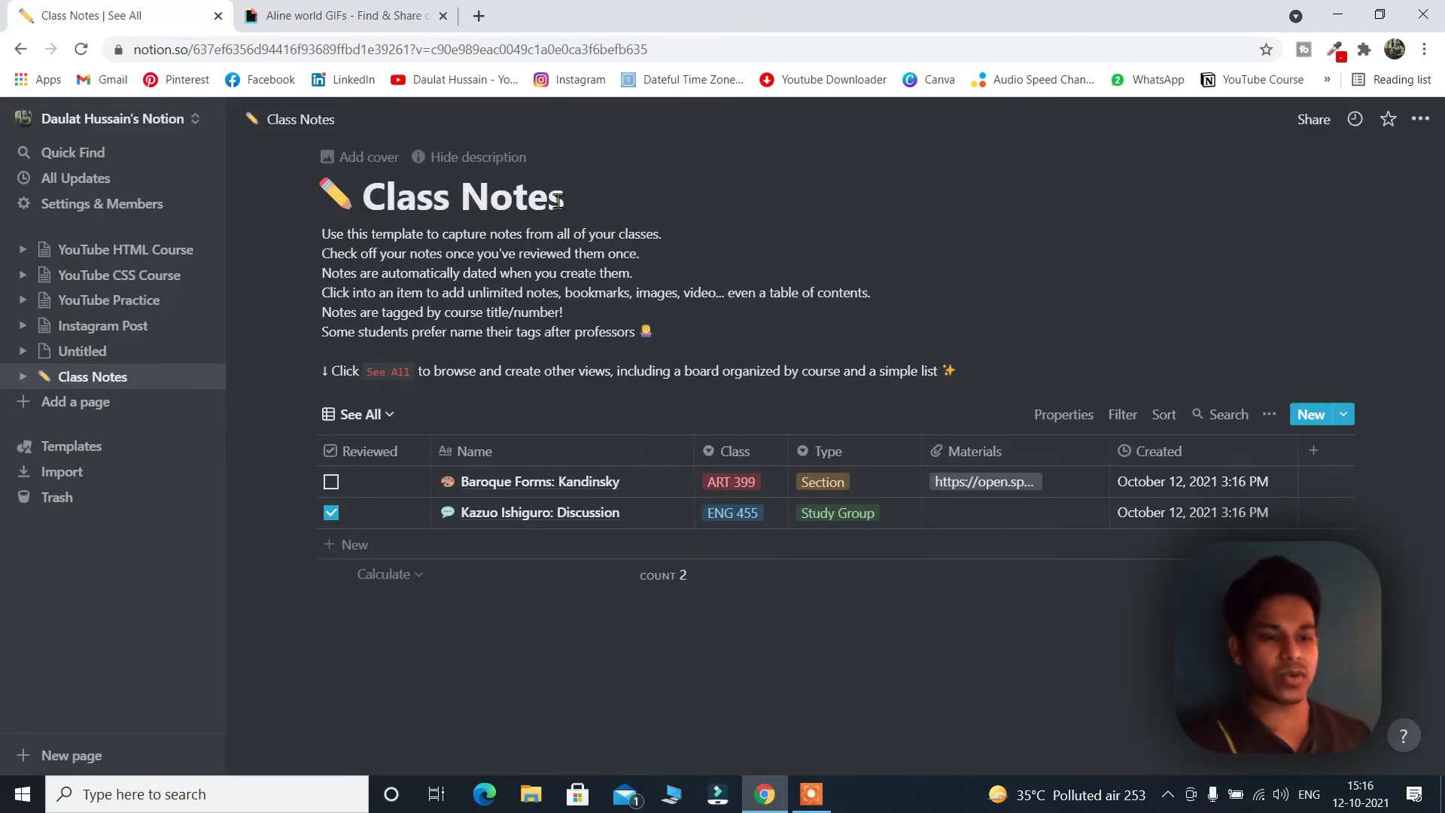
# Change the Class Notes page title to "Instagram Post", correcting the misspelled first word with the spelling suggestion
pyautogui.press('Right')
pyautogui.press('Right')
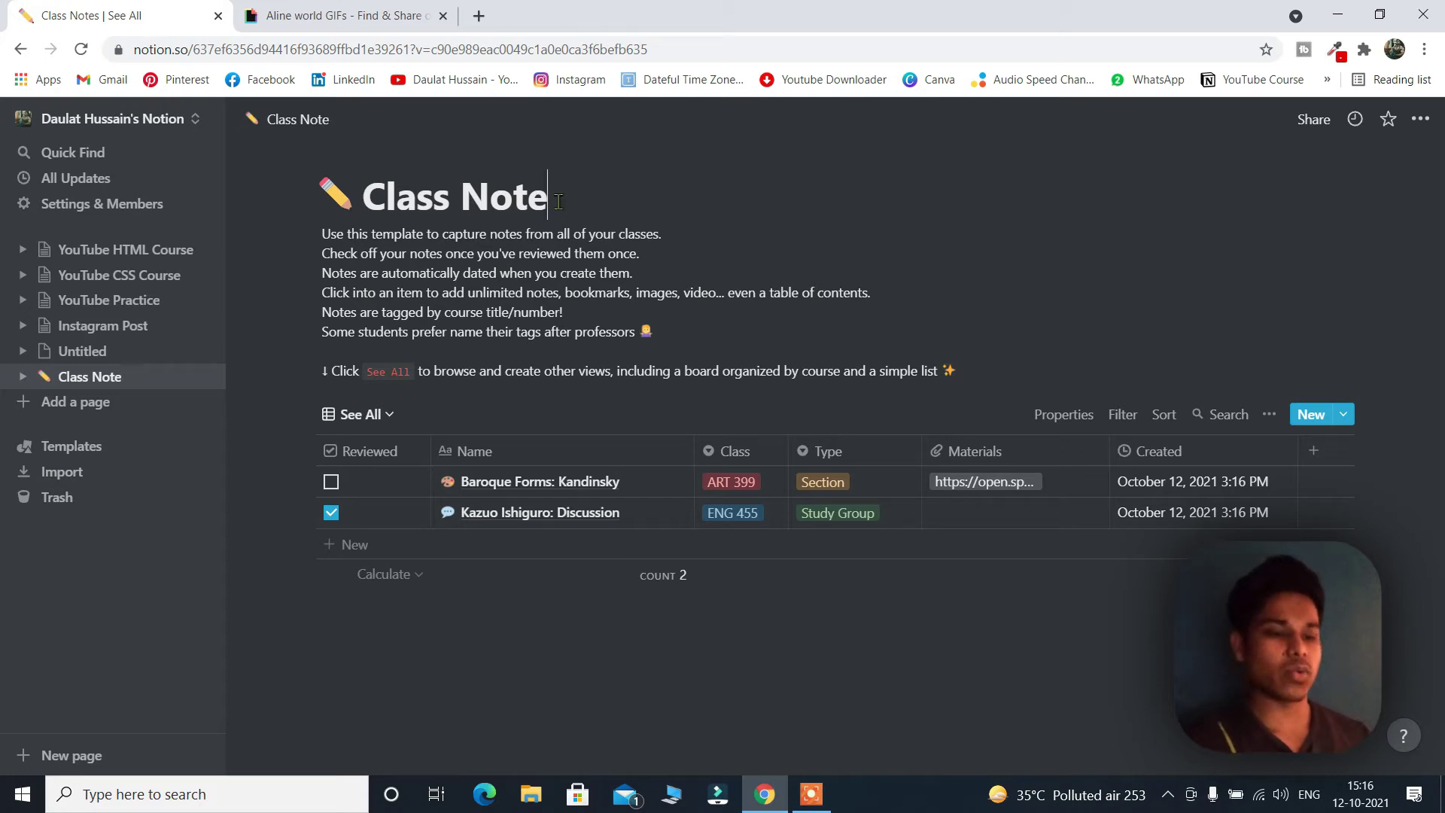
pyautogui.press('BackSpace')
pyautogui.press('BackSpace')
pyautogui.press('BackSpace')
pyautogui.press('BackSpace')
pyautogui.press('BackSpace')
pyautogui.press('BackSpace')
pyautogui.press('BackSpace')
pyautogui.press('BackSpace')
pyautogui.press('BackSpace')
pyautogui.press('BackSpace')
pyautogui.write('Ins')
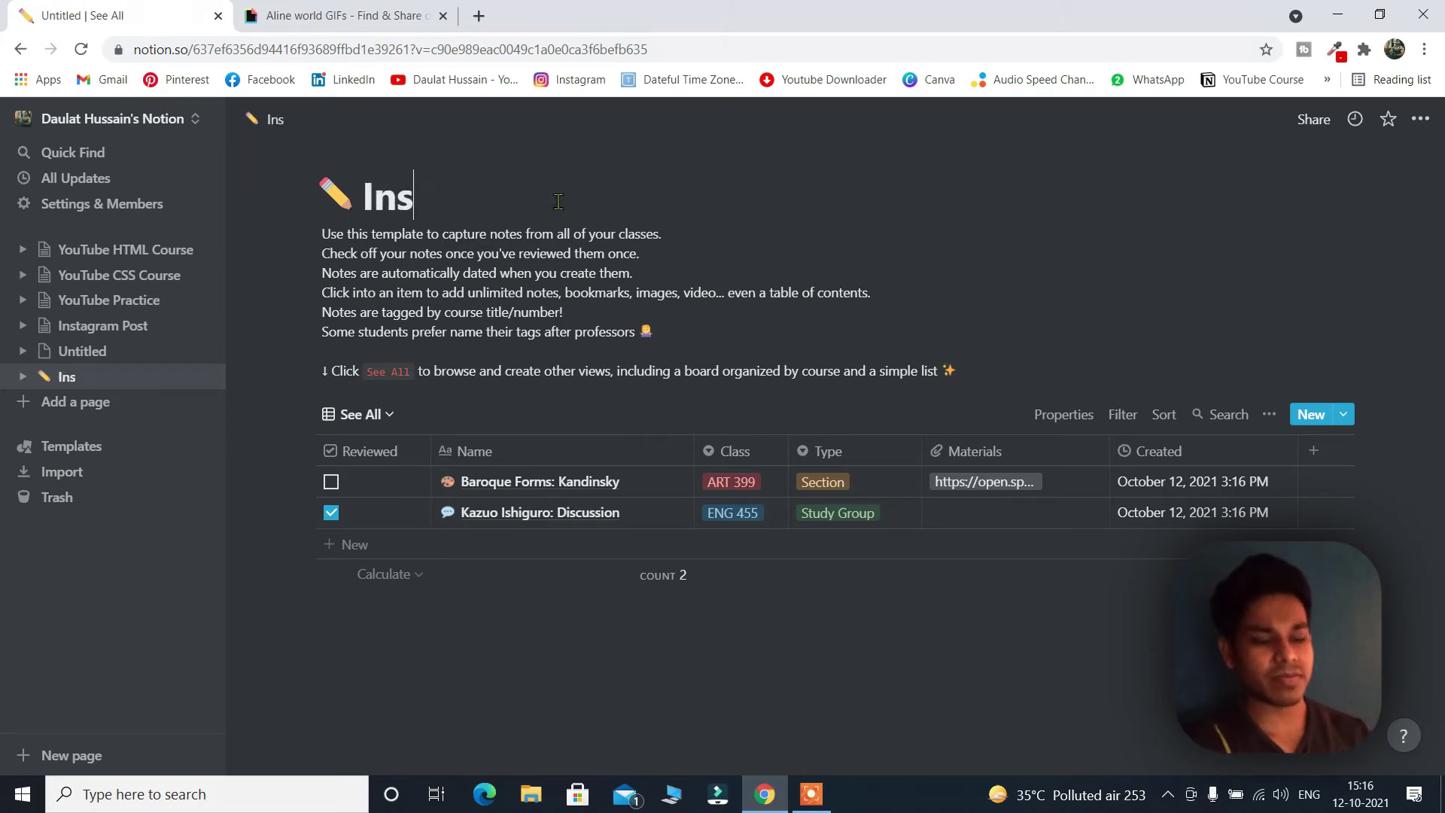
pyautogui.write('trg')
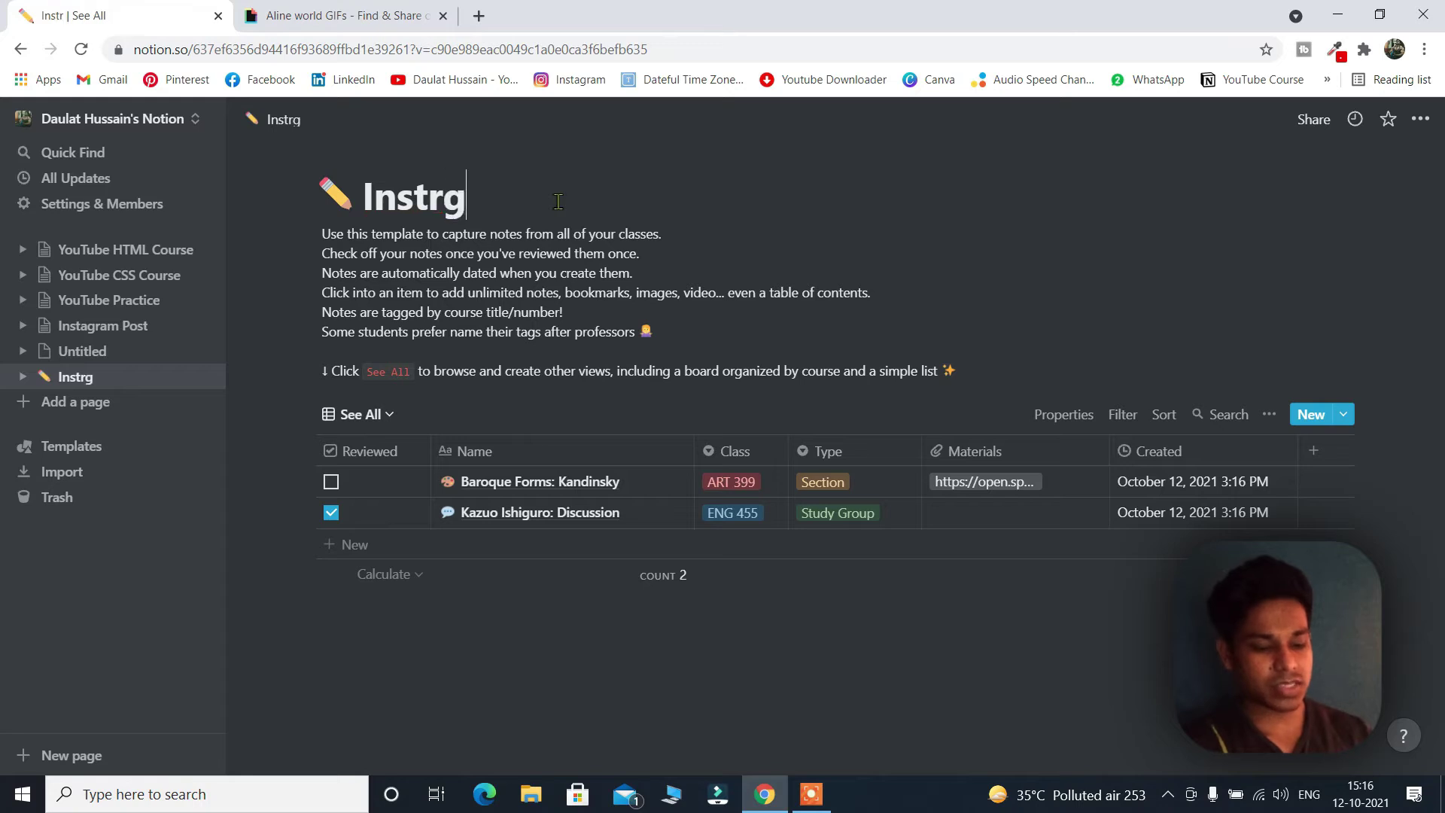
pyautogui.write('ram')
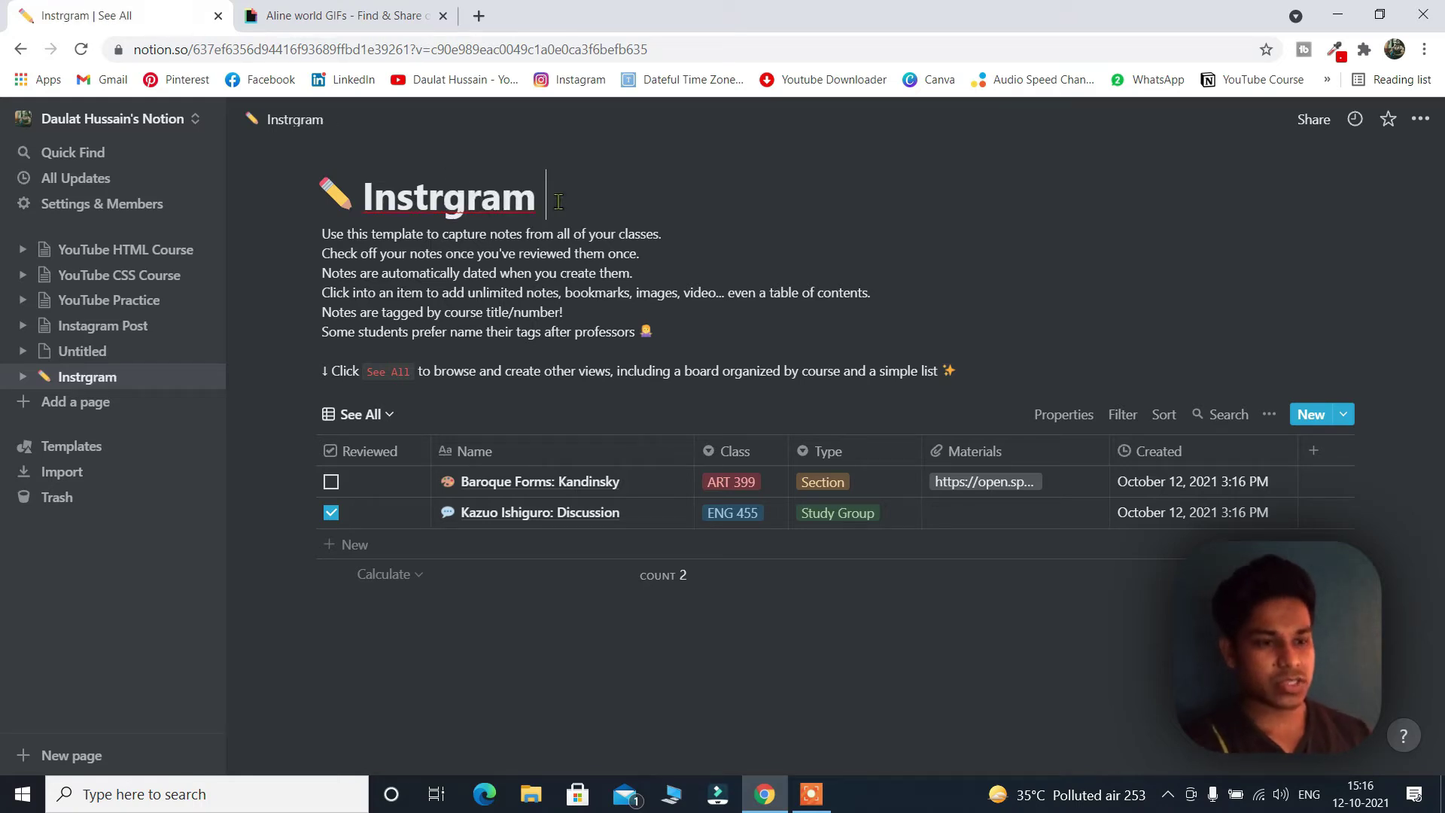
pyautogui.write(' Post')
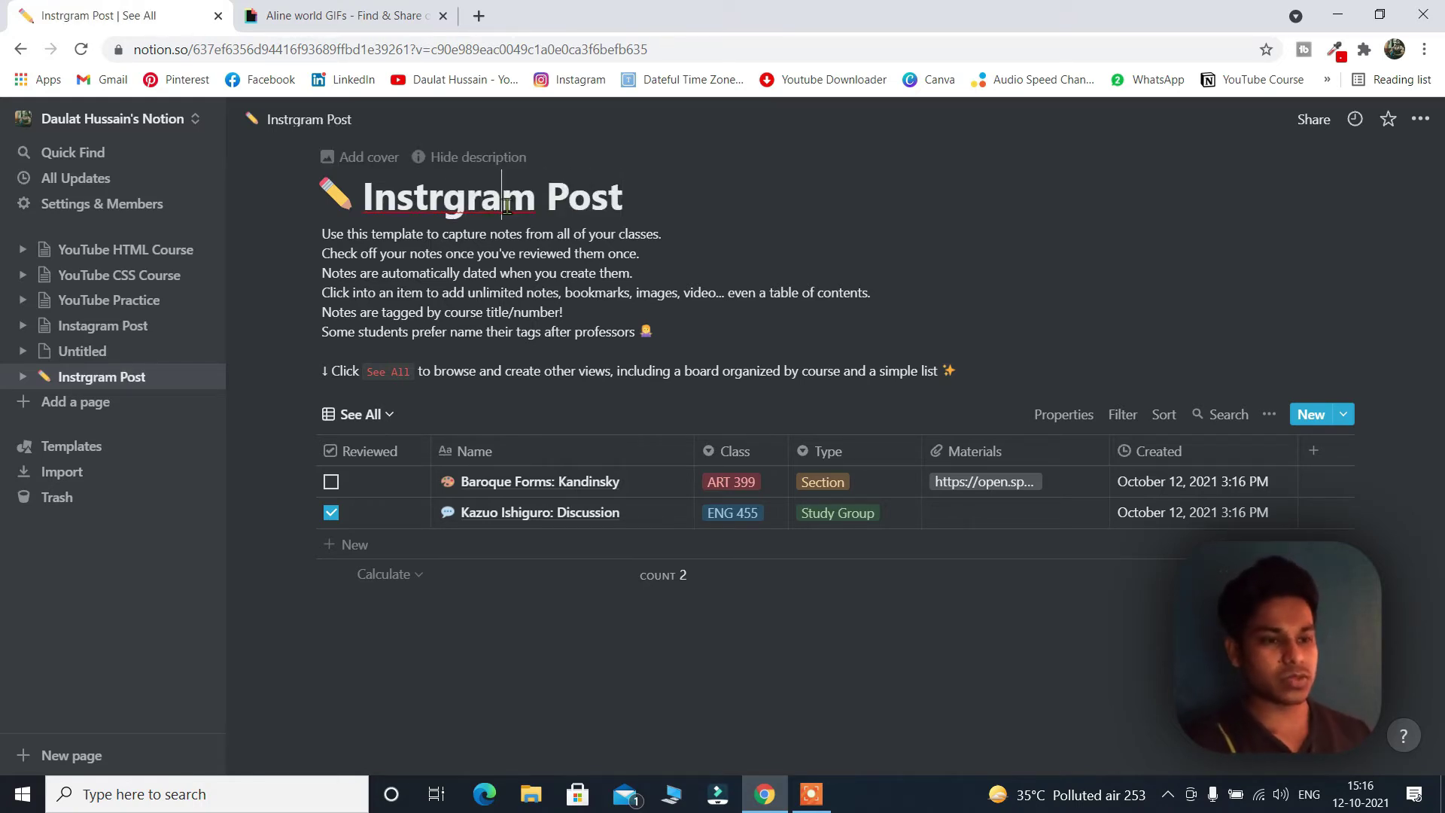
pyautogui.rightClick(507, 205)
pyautogui.click(553, 217)
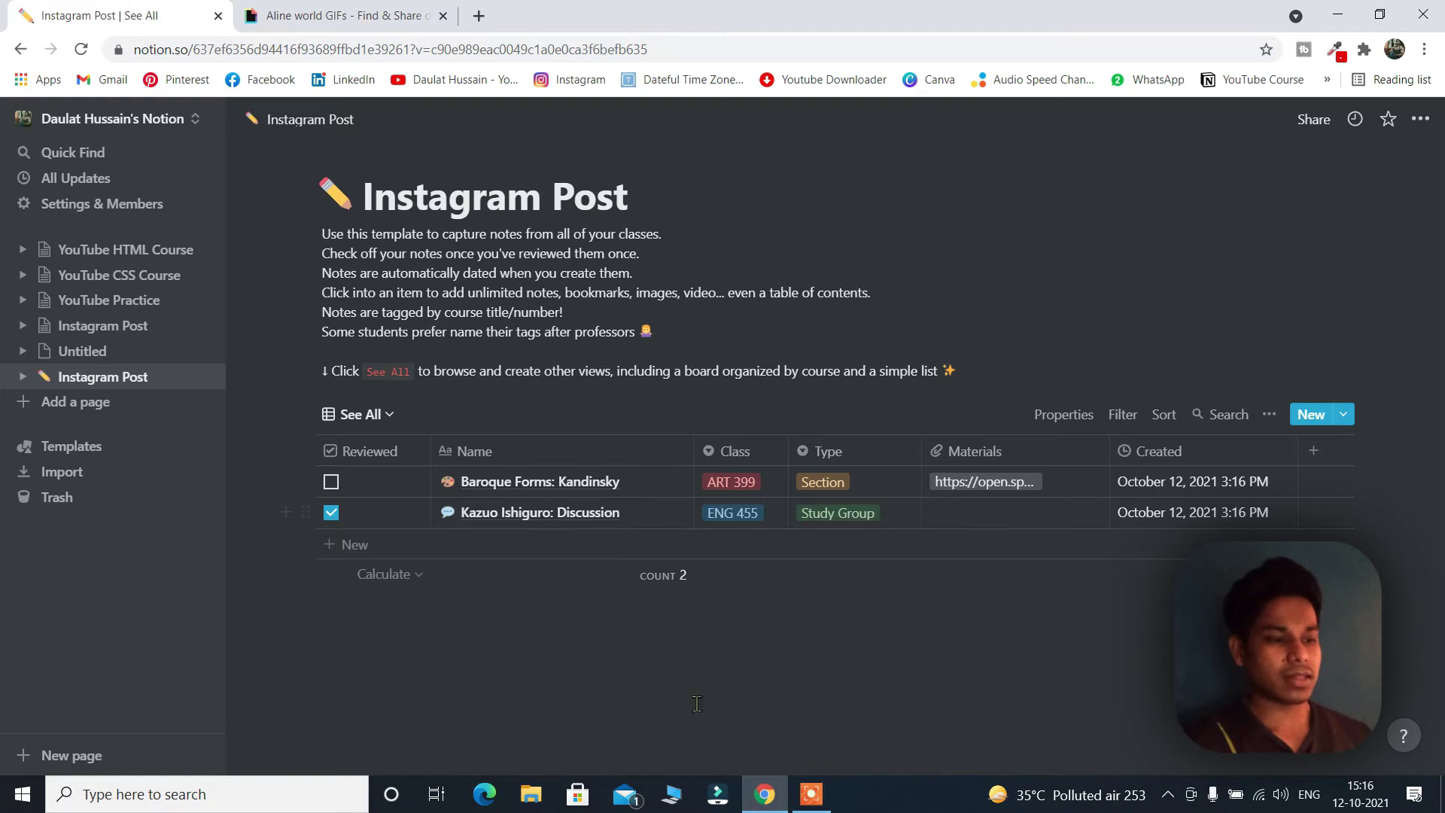
# Add a Contains filter without a value on the table's Name property, view the options for adding further filters, and close the filter settings
pyautogui.click(539, 452)
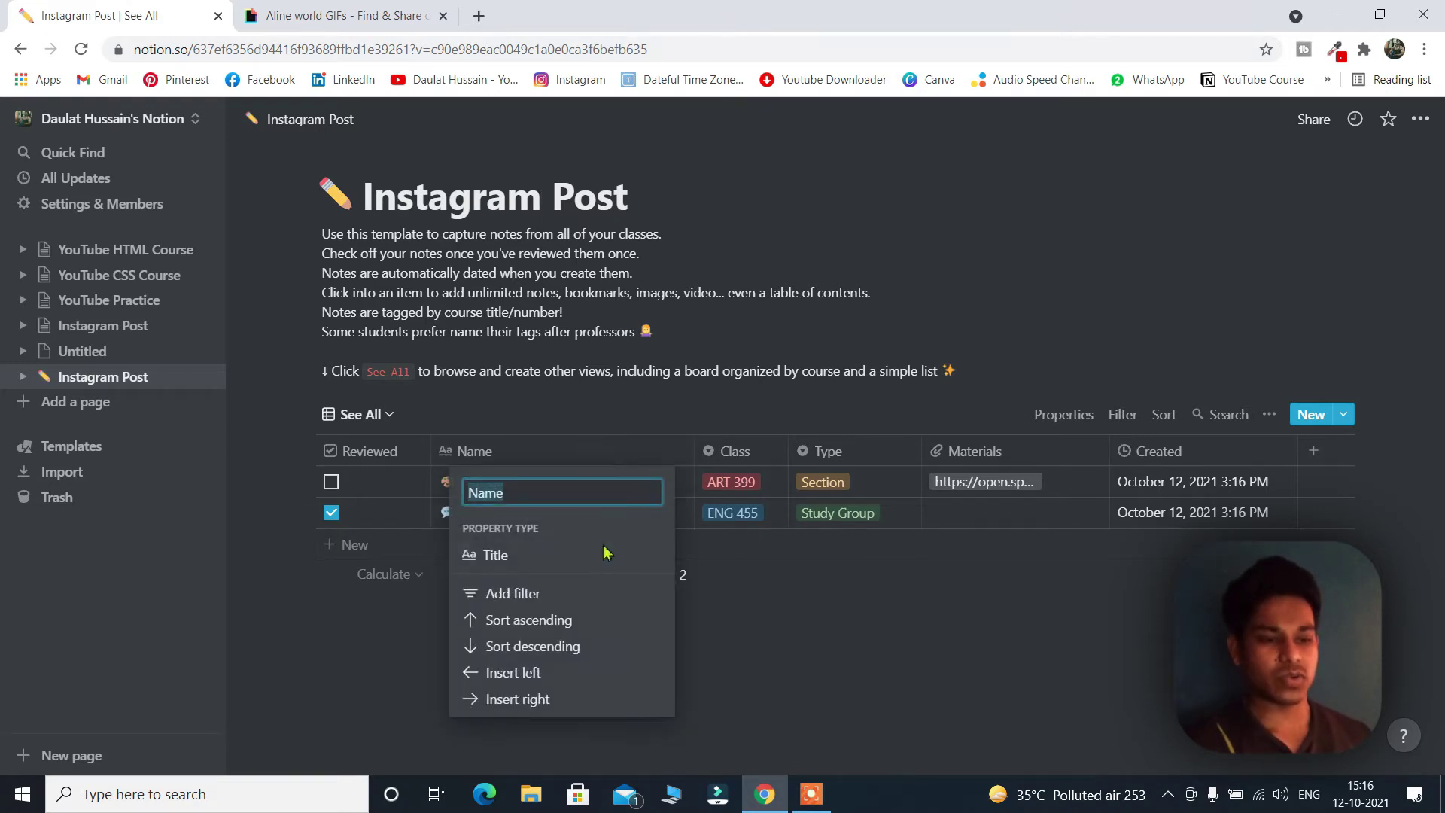
pyautogui.click(645, 594)
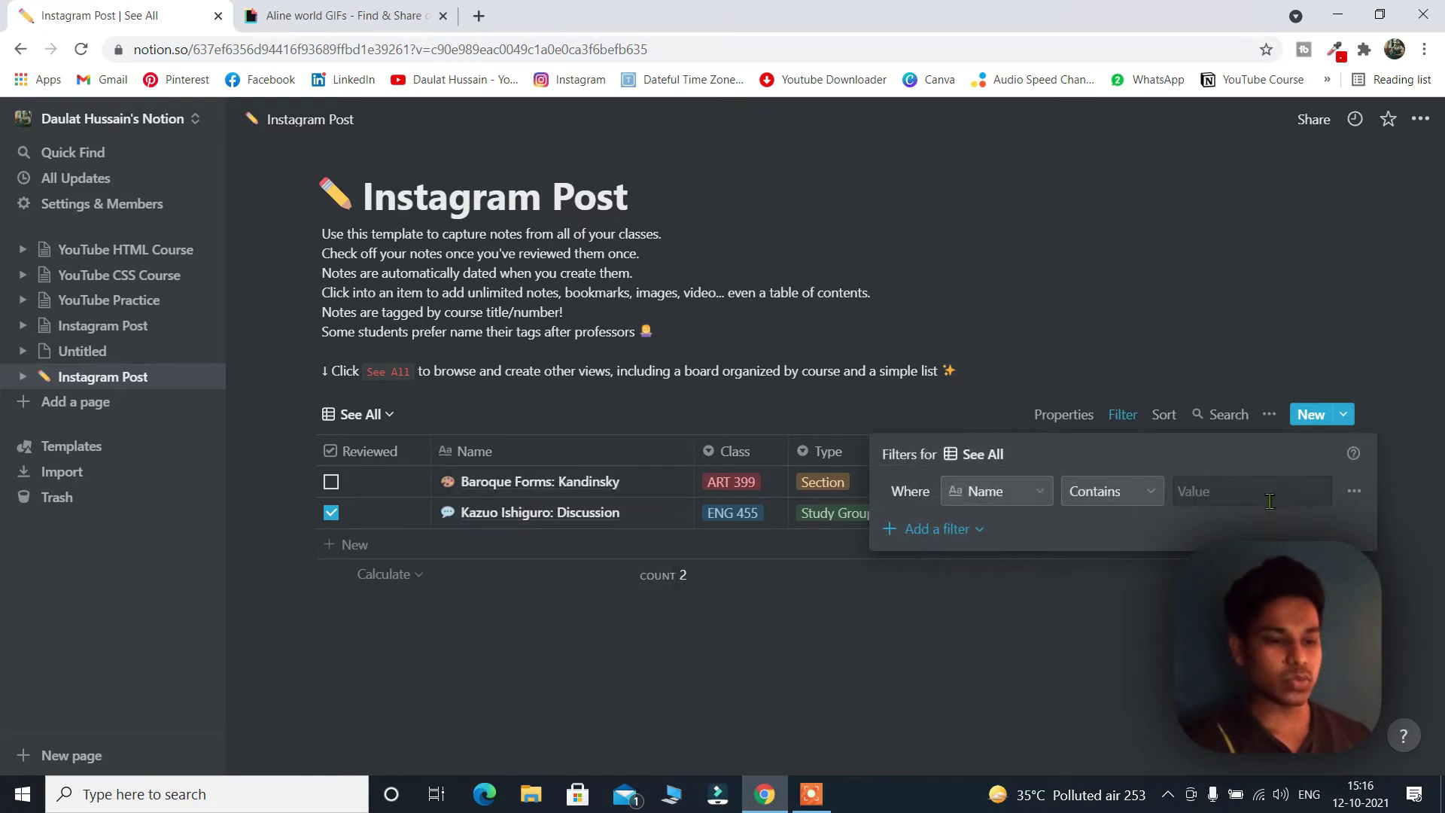
pyautogui.click(948, 543)
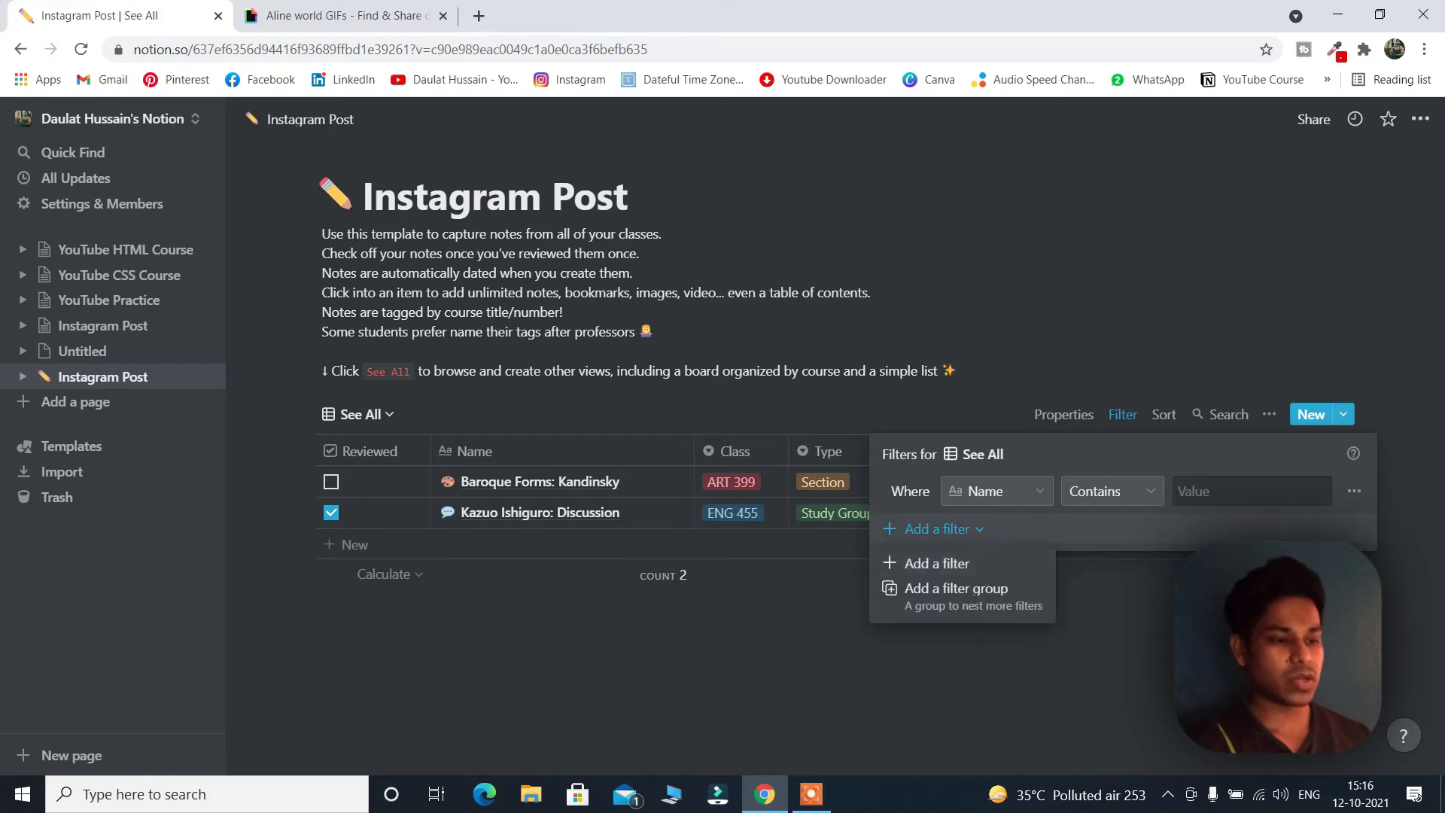
pyautogui.click(1437, 474)
pyautogui.click(712, 614)
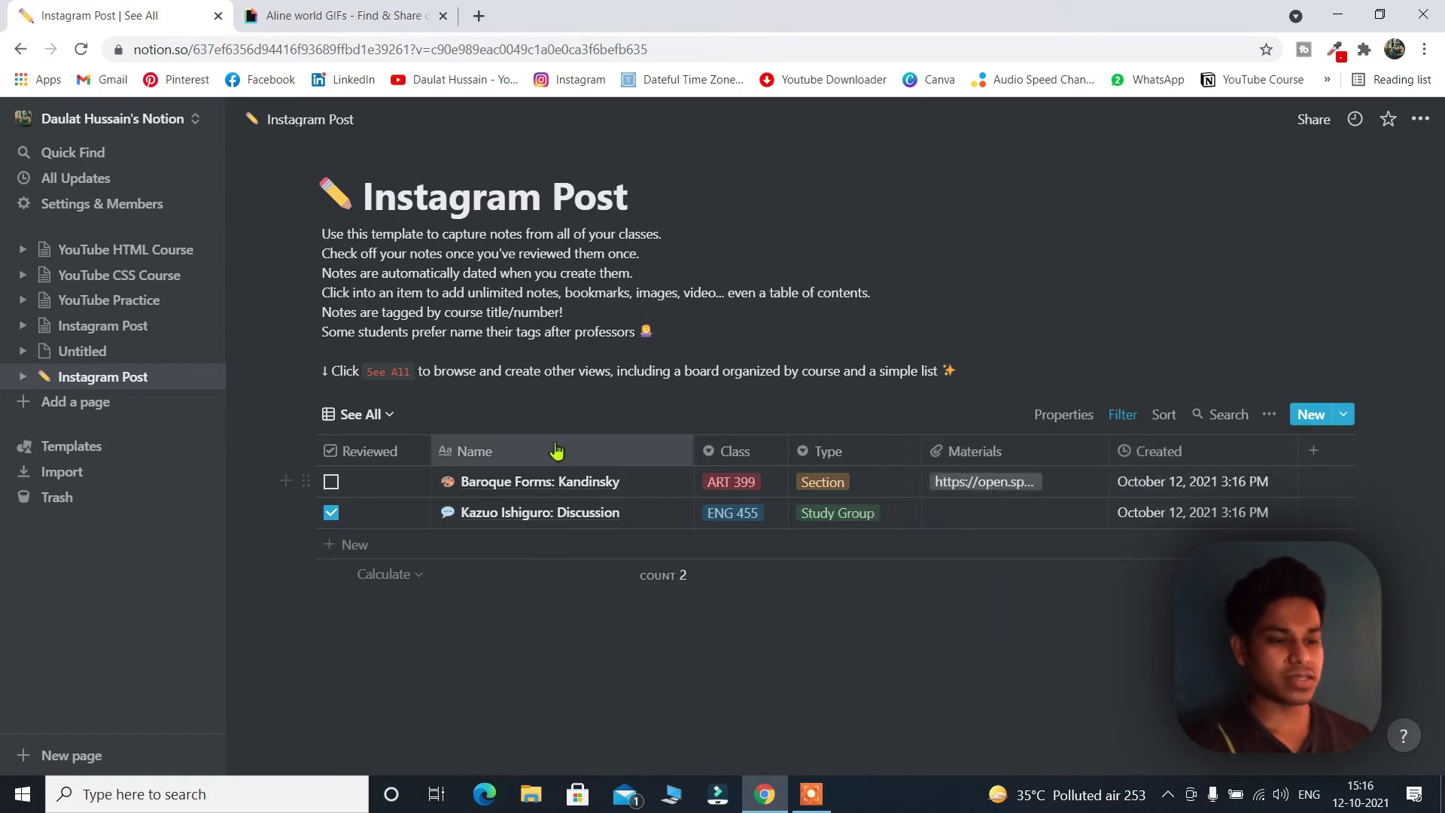
# Delete the two sample entries from the Instagram Post table and view the Name property's options
pyautogui.rightClick(566, 486)
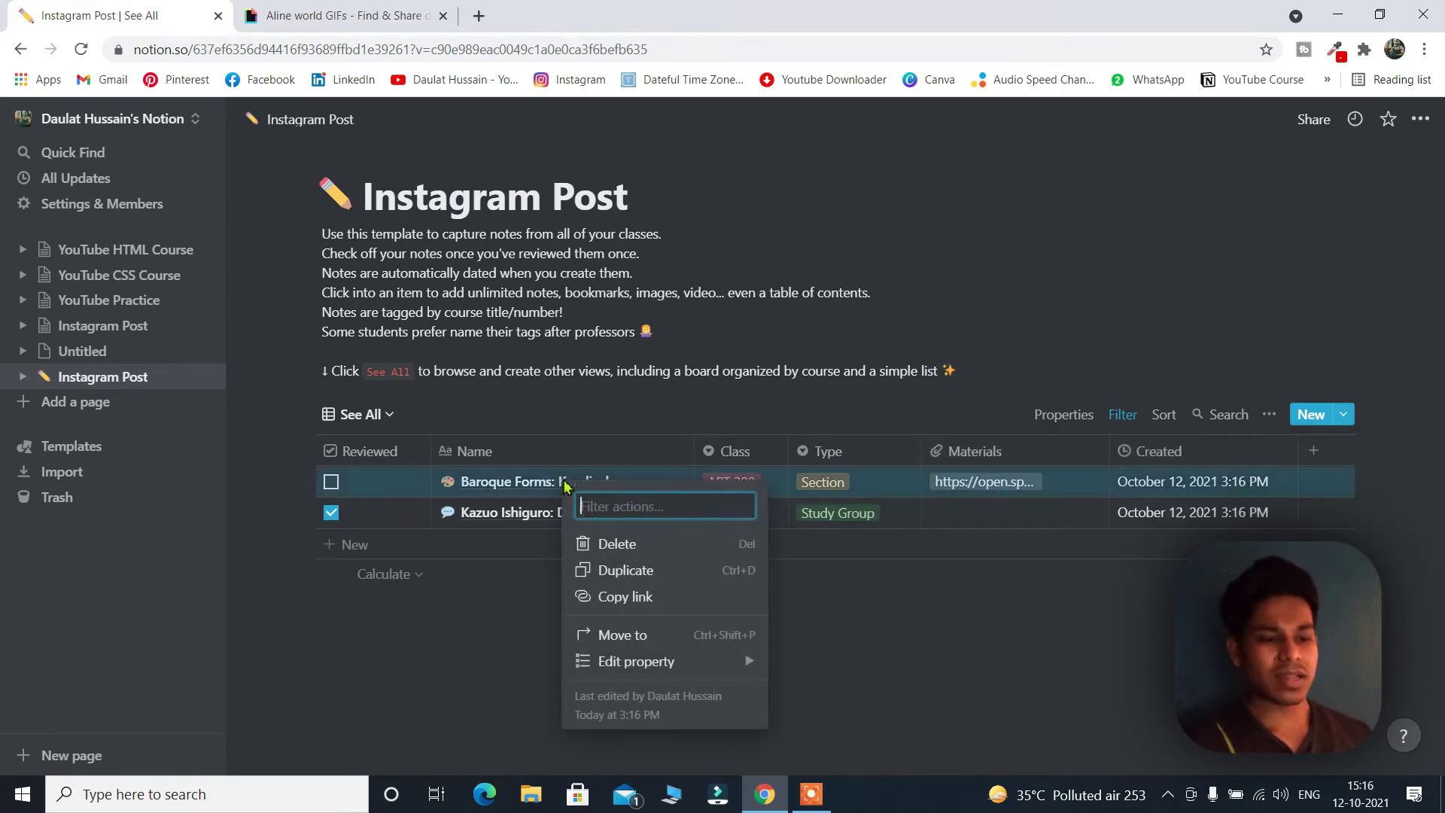
pyautogui.click(624, 542)
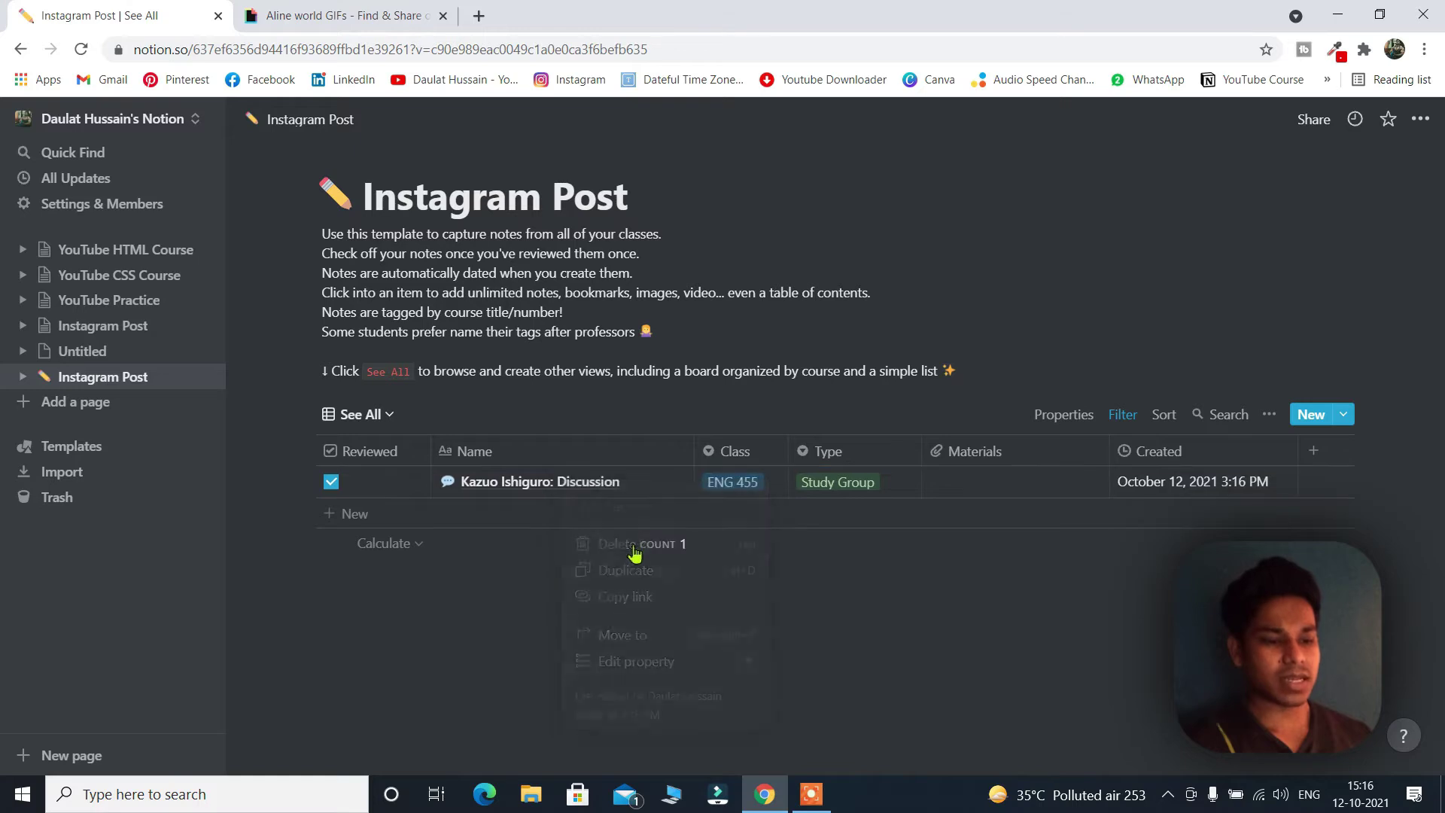
pyautogui.rightClick(613, 482)
pyautogui.click(678, 545)
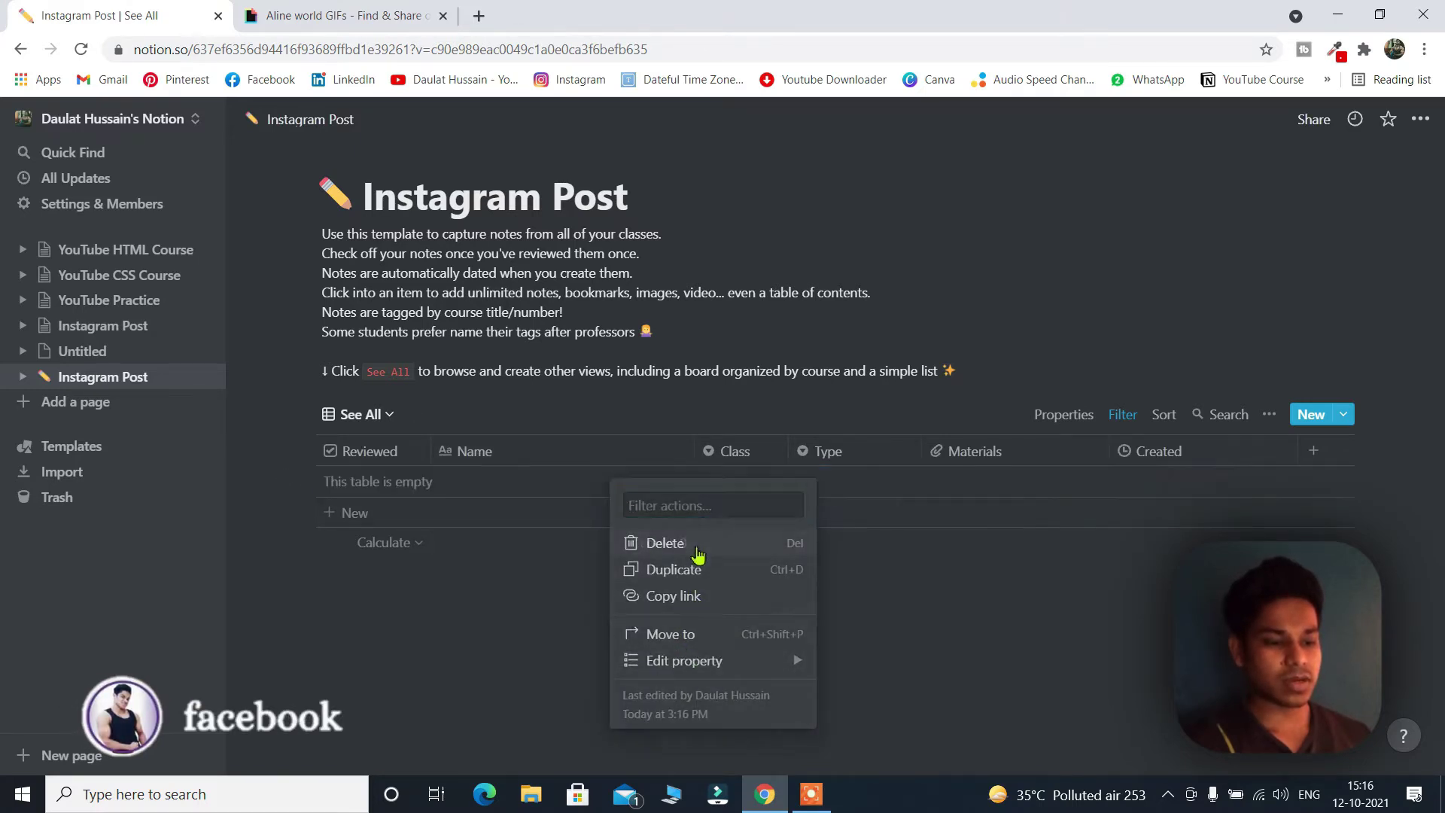
pyautogui.click(644, 459)
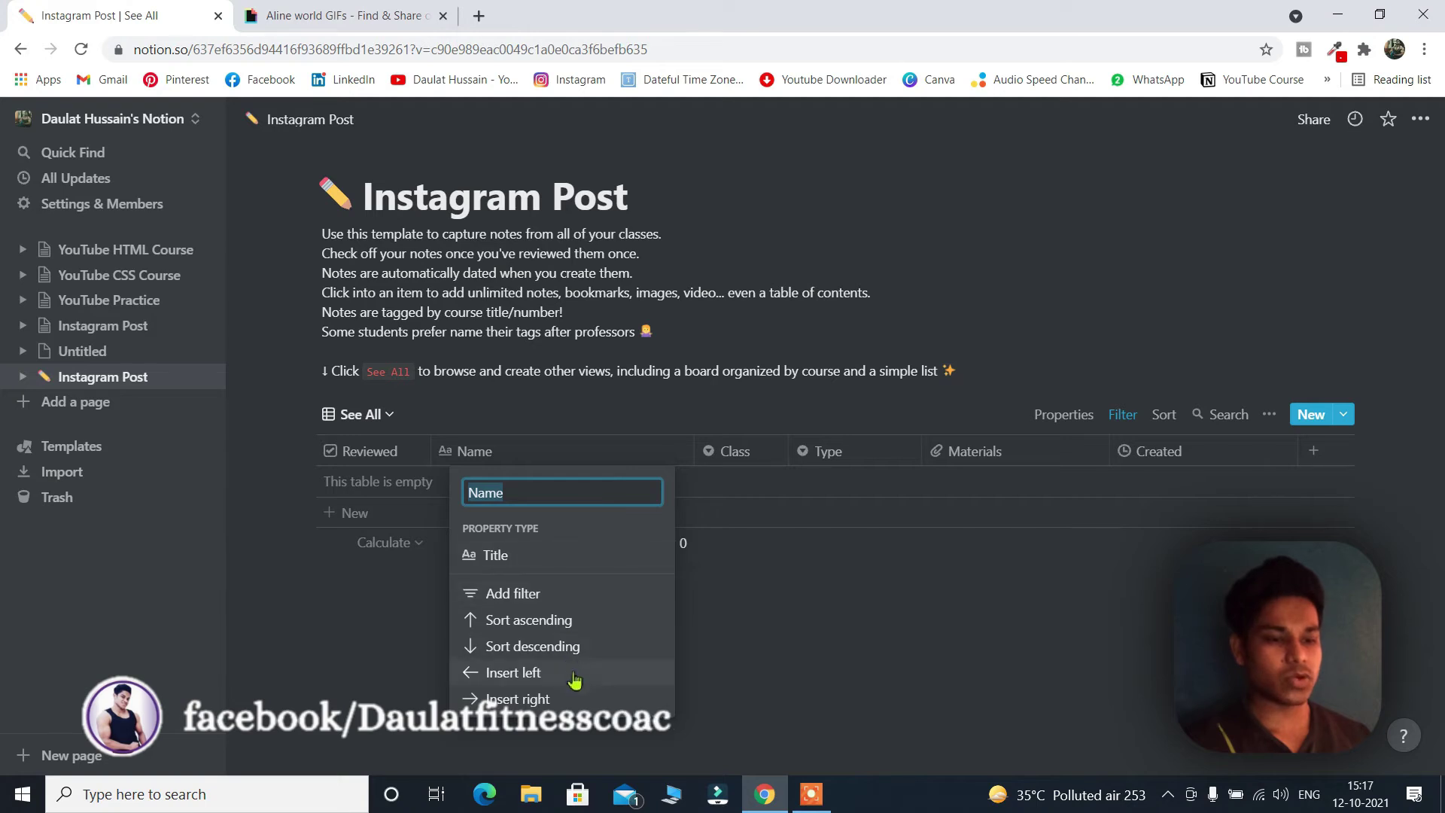
pyautogui.click(811, 609)
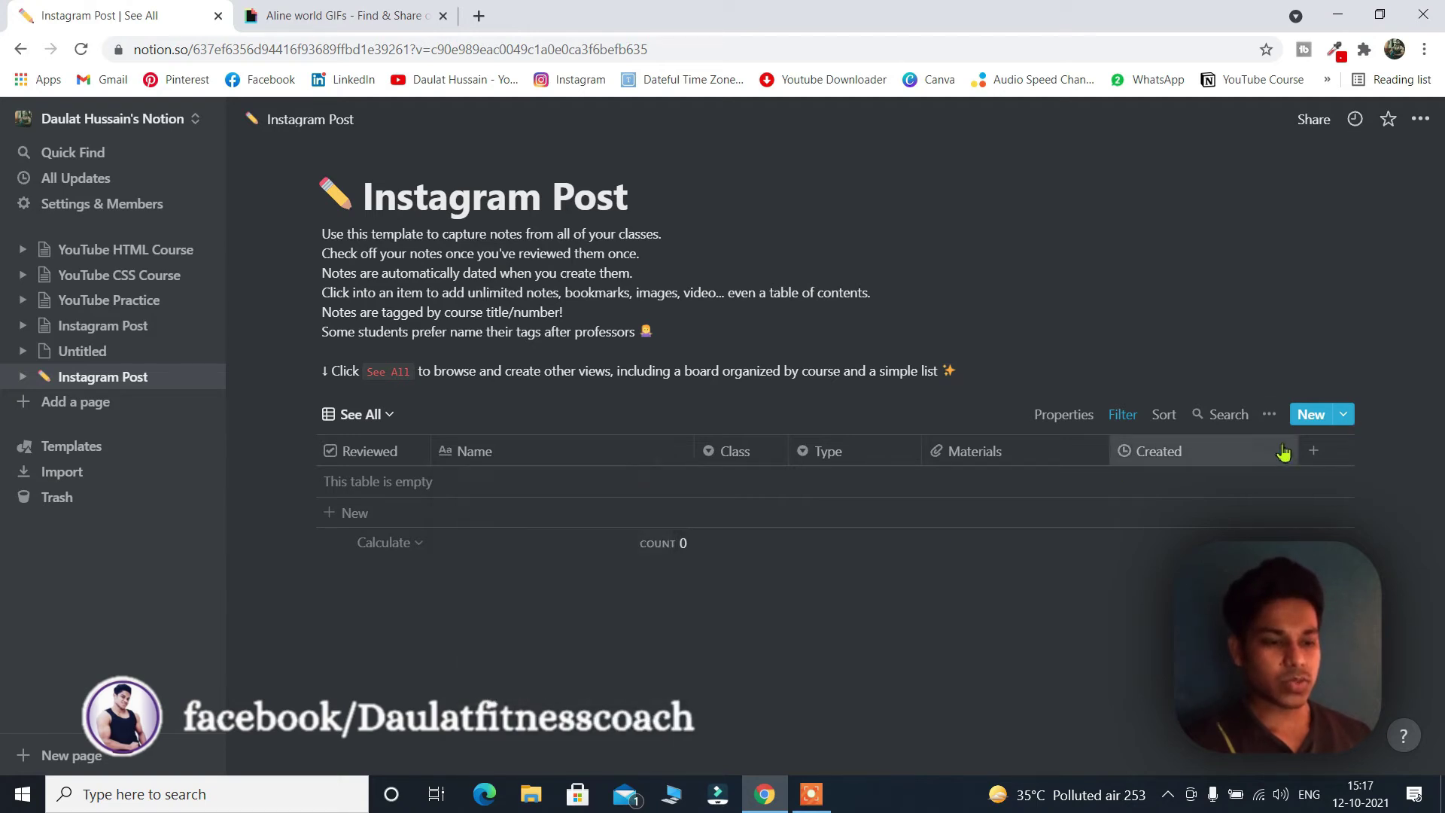
# Add a property named "Person" with the Person type to the table and create an empty row
pyautogui.click(1314, 450)
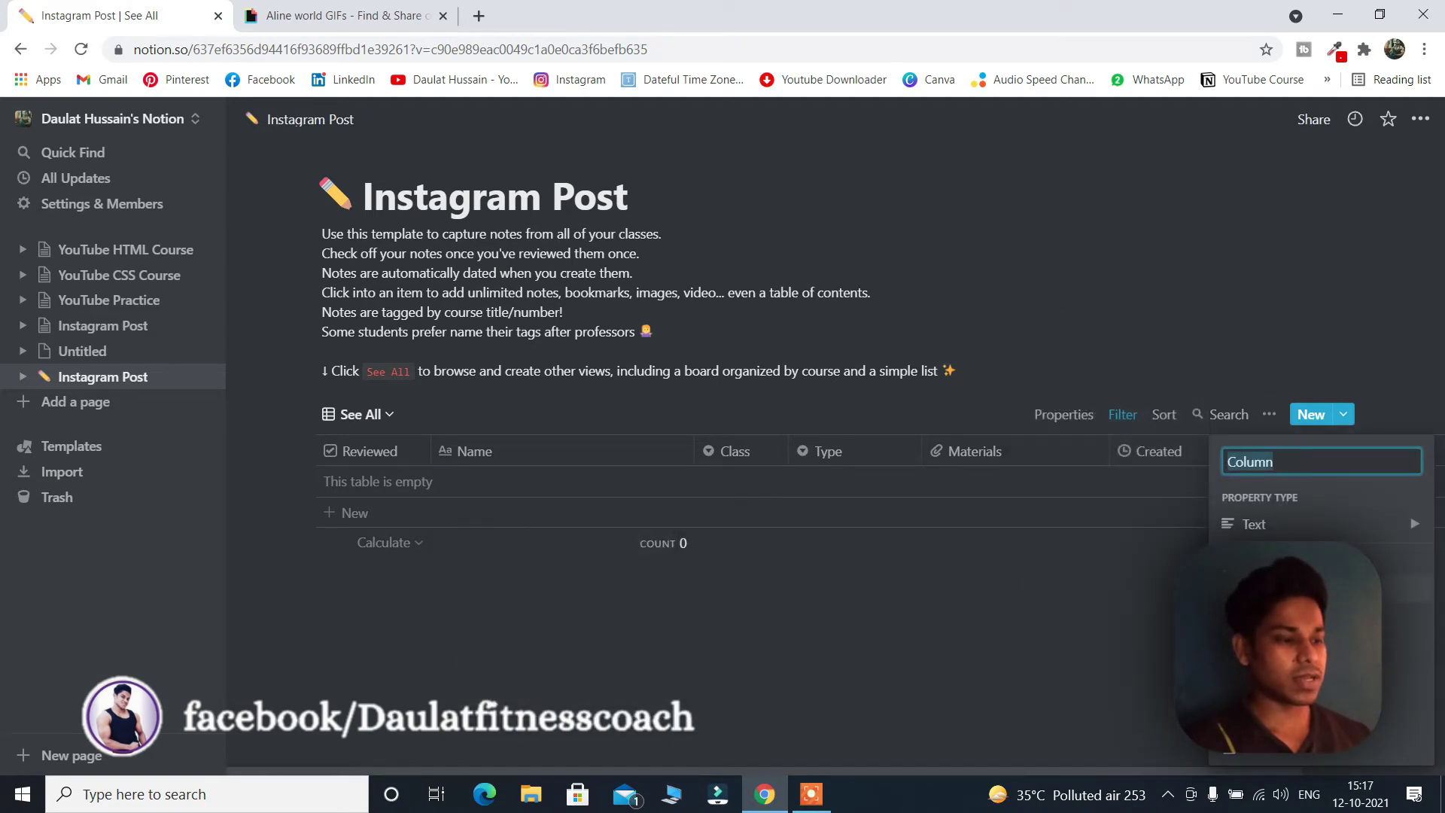
pyautogui.moveTo(1363, 536)
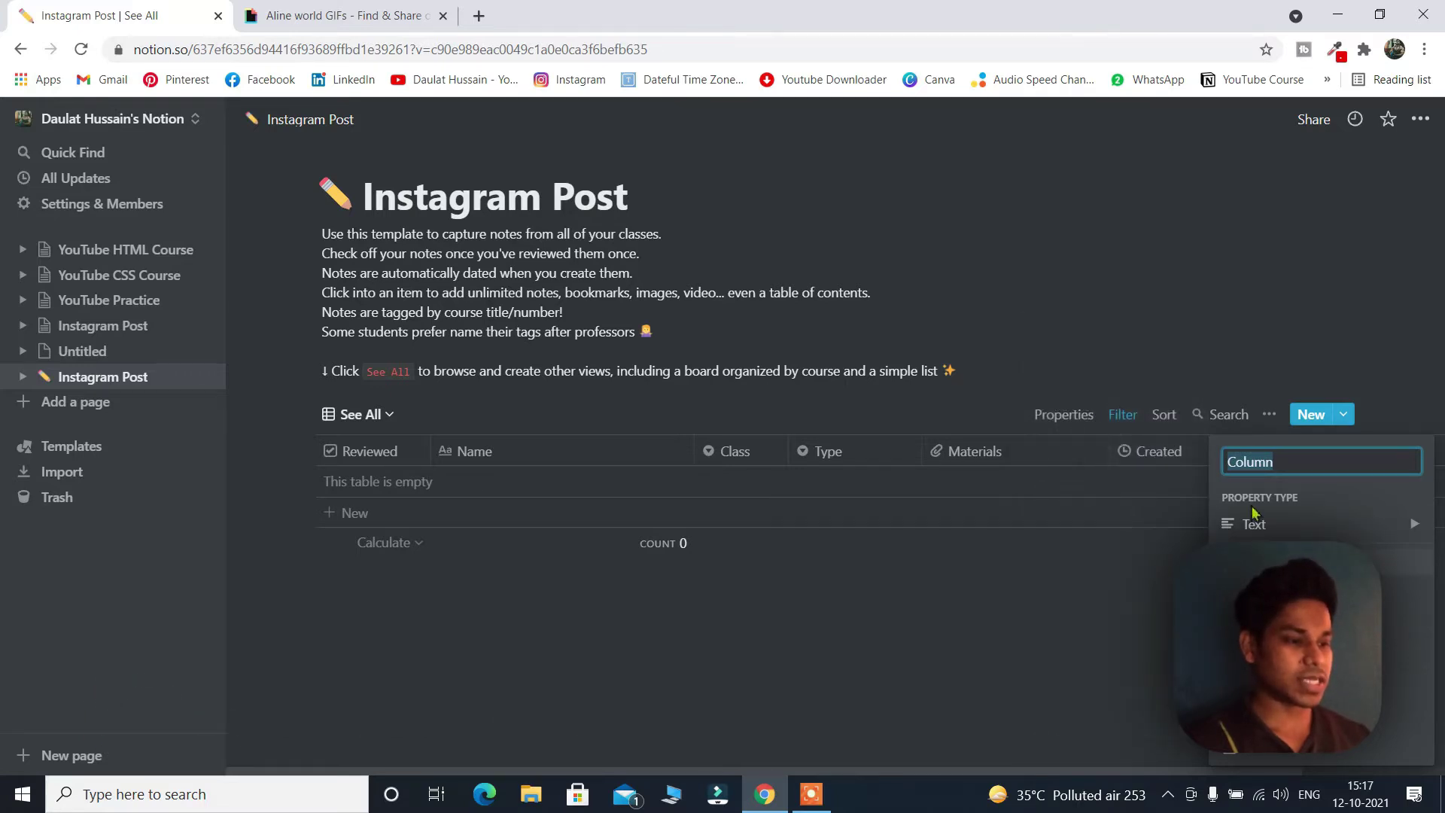
pyautogui.moveTo(1257, 525)
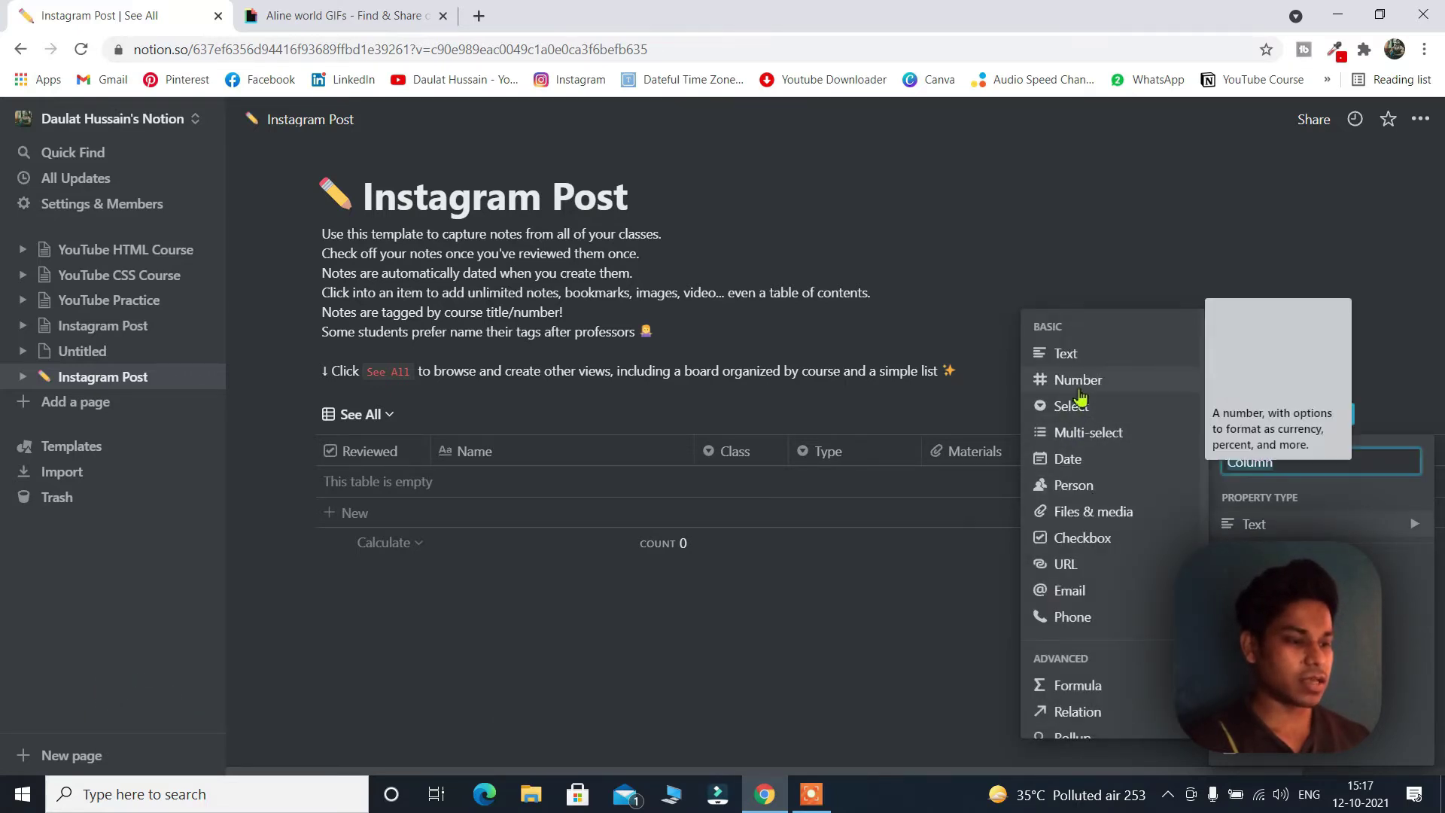
pyautogui.click(1078, 488)
pyautogui.click(1348, 452)
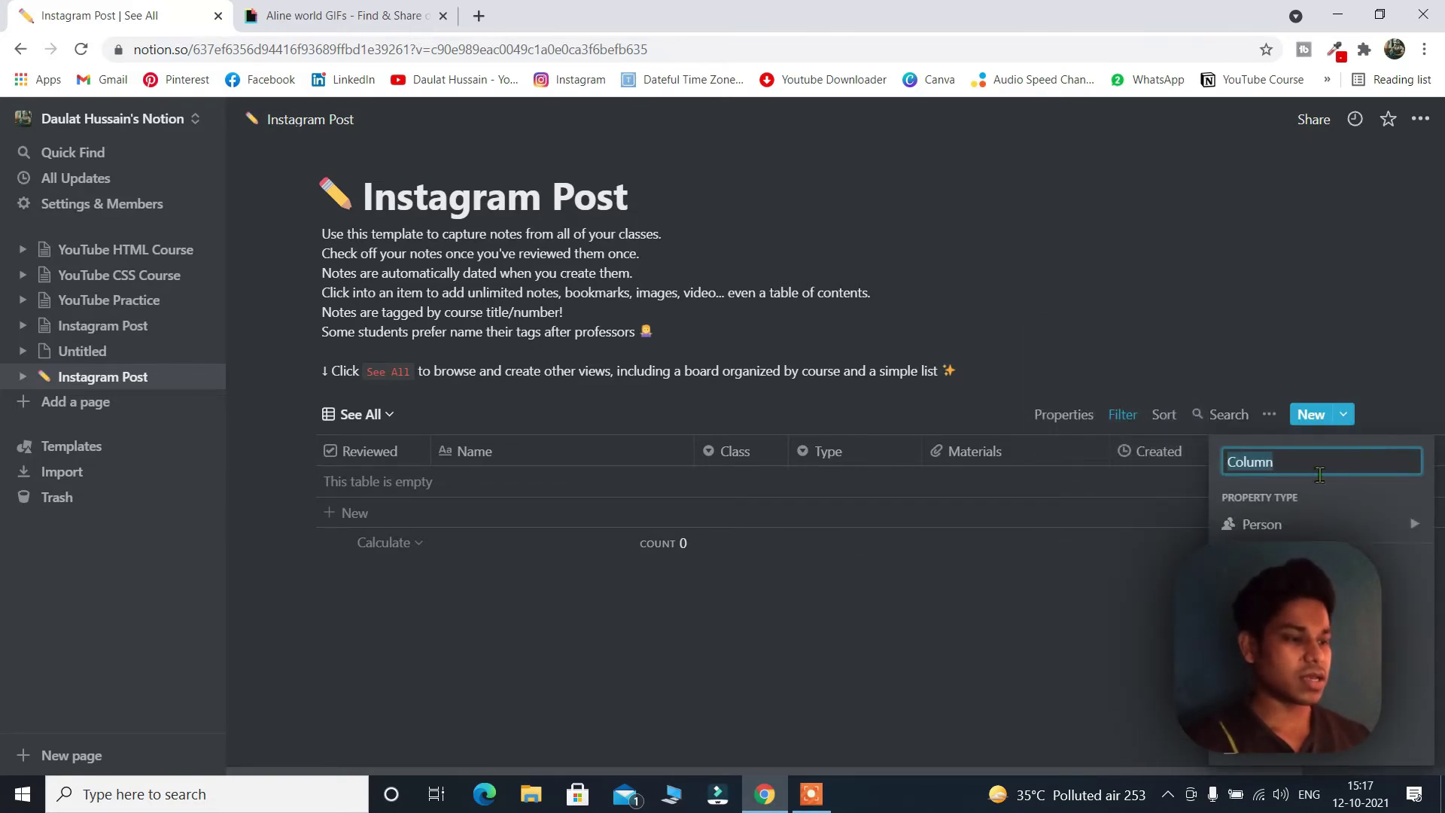
pyautogui.press('BackSpace')
pyautogui.write('Po')
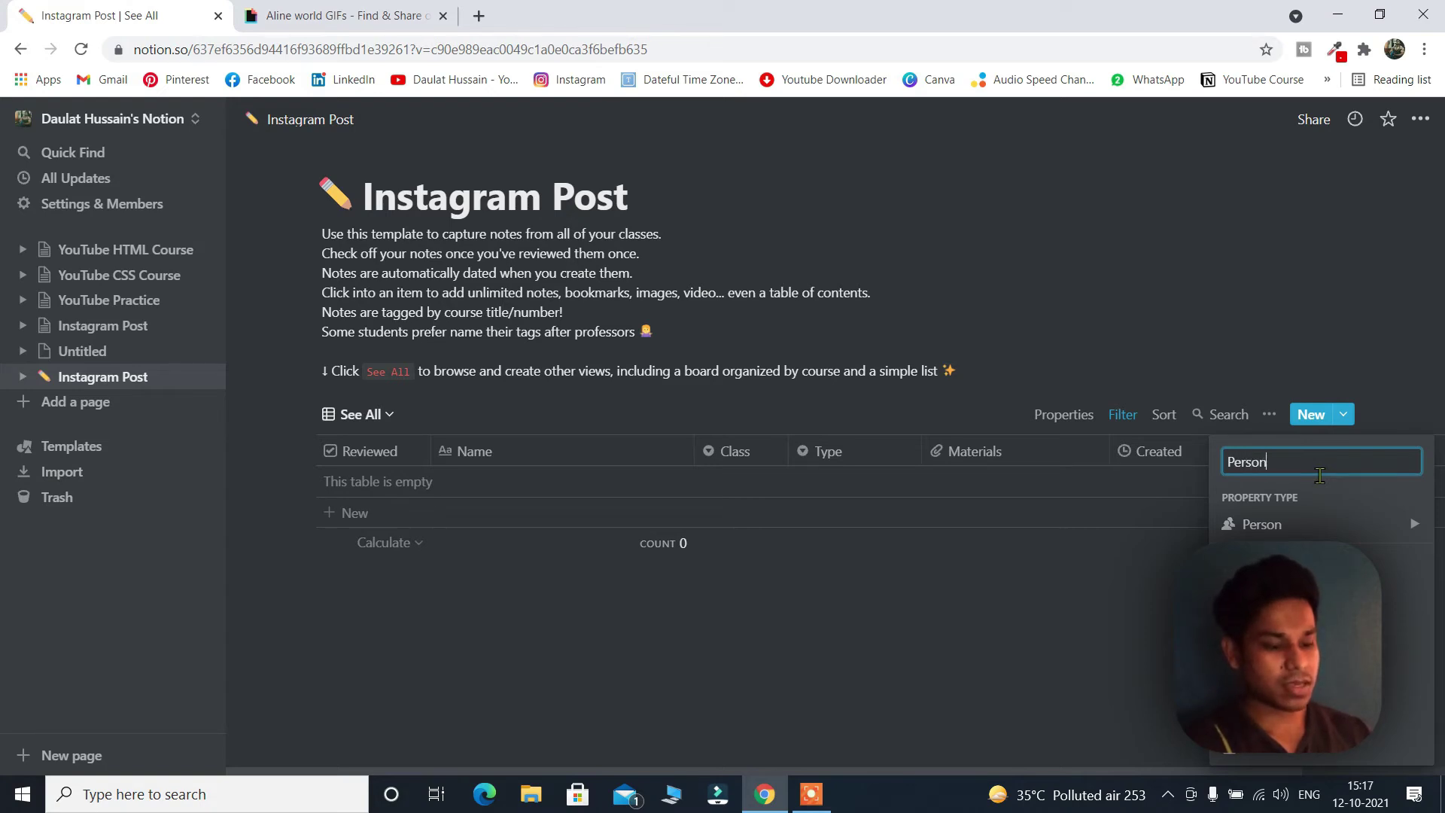
pyautogui.press('Return')
pyautogui.click(1328, 485)
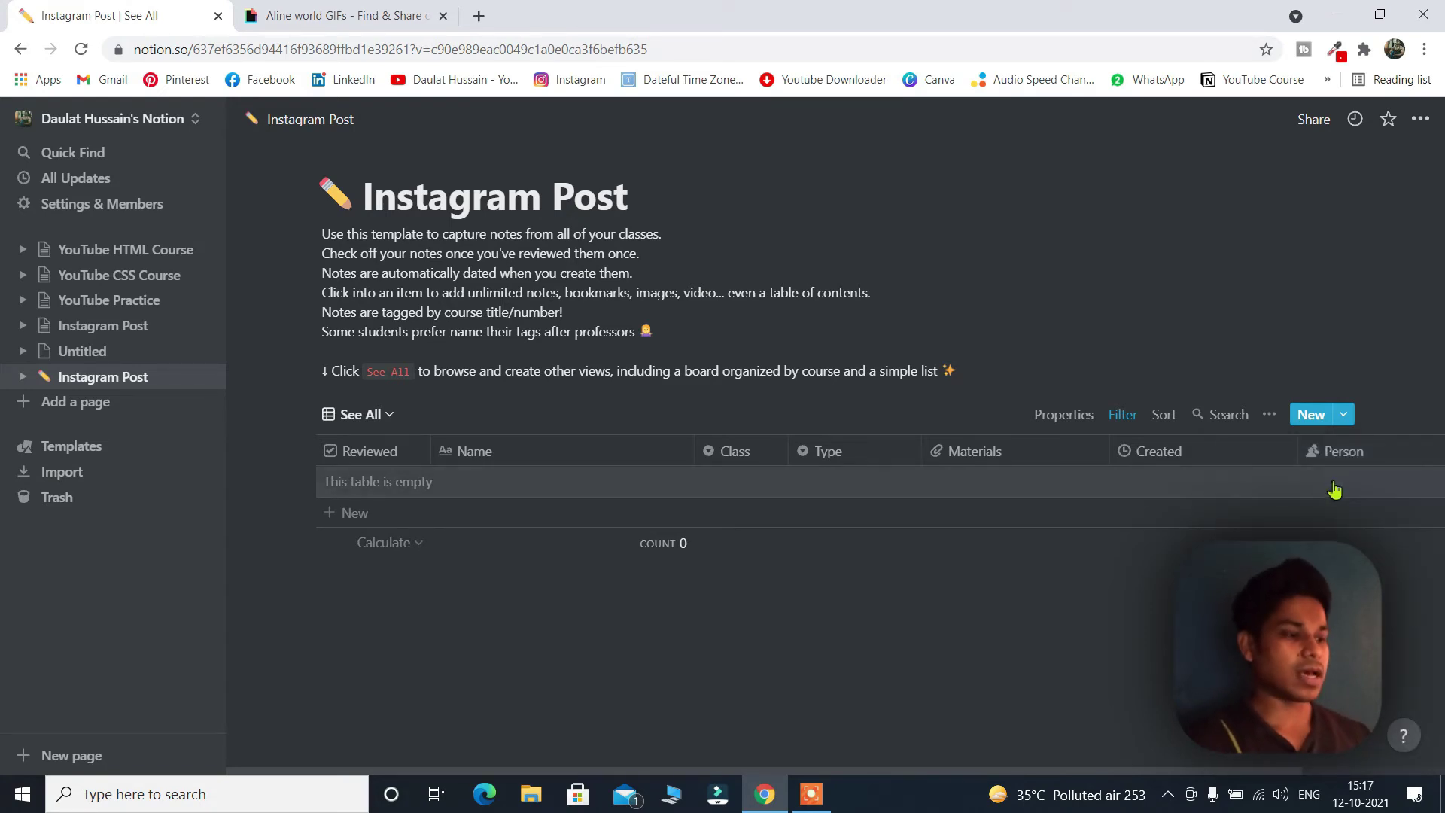
pyautogui.press('Escape')
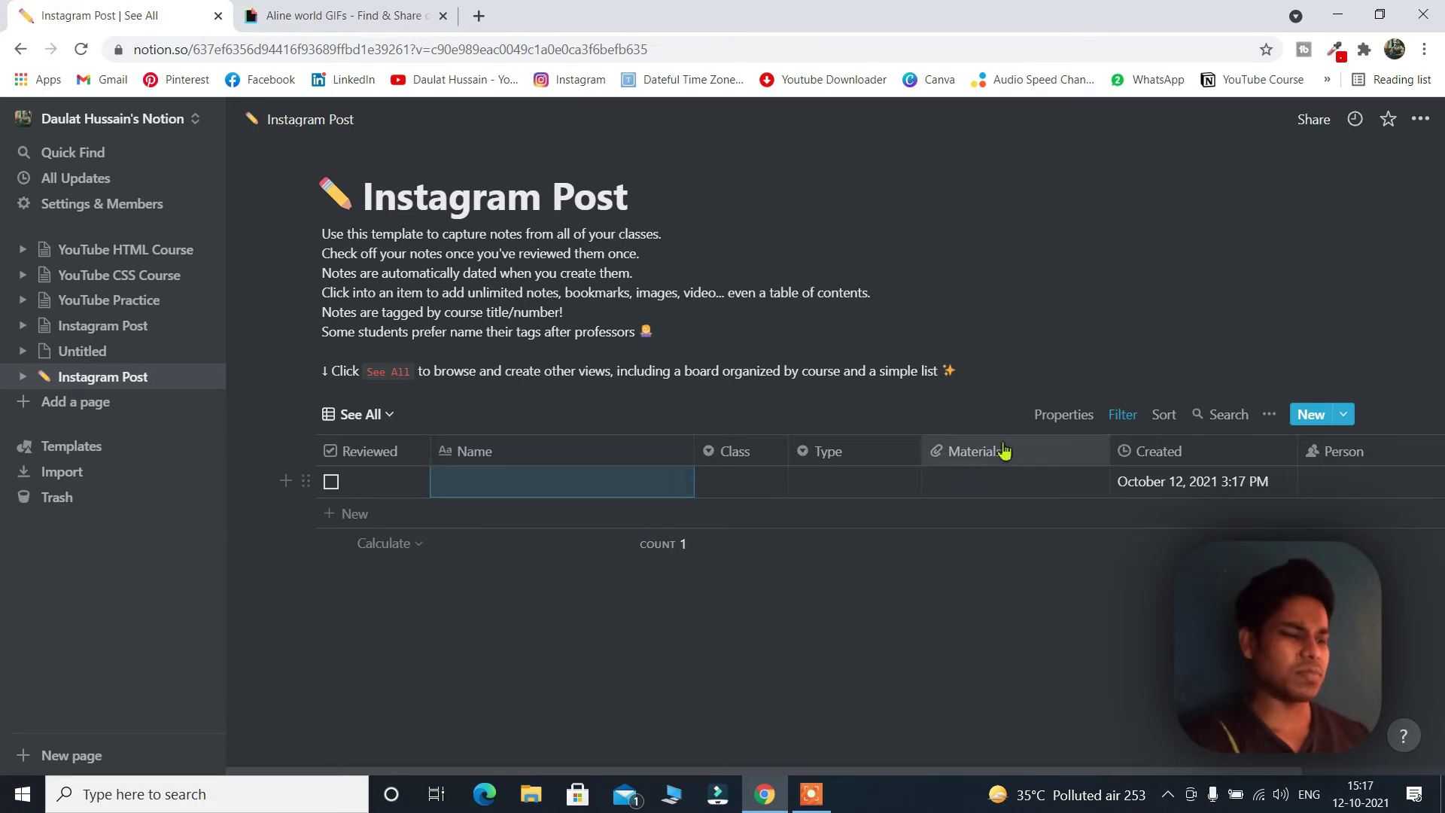
# View the options of the Materials and Type properties and close them without changes
pyautogui.click(986, 469)
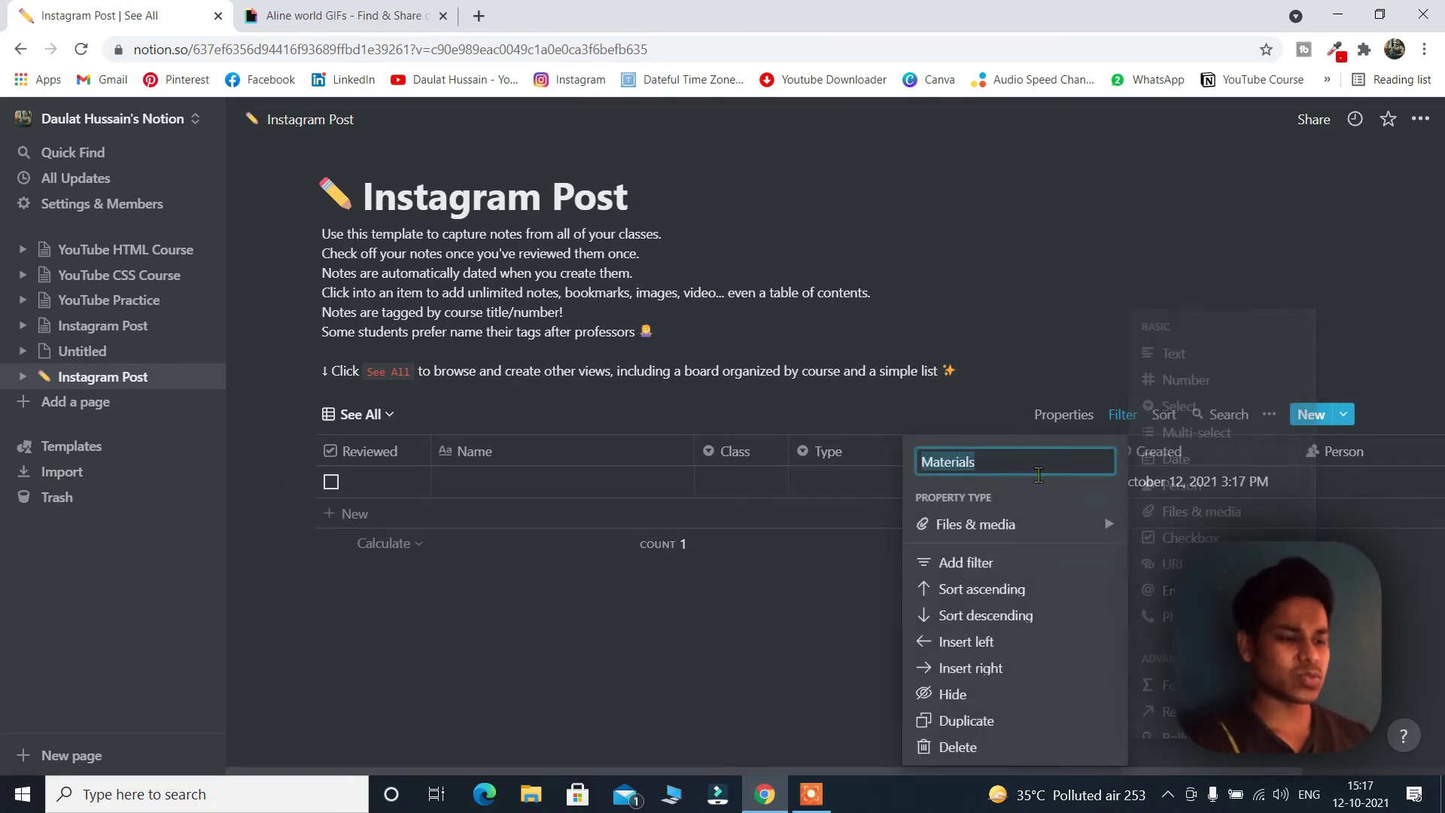
pyautogui.rightClick(868, 461)
pyautogui.click(836, 459)
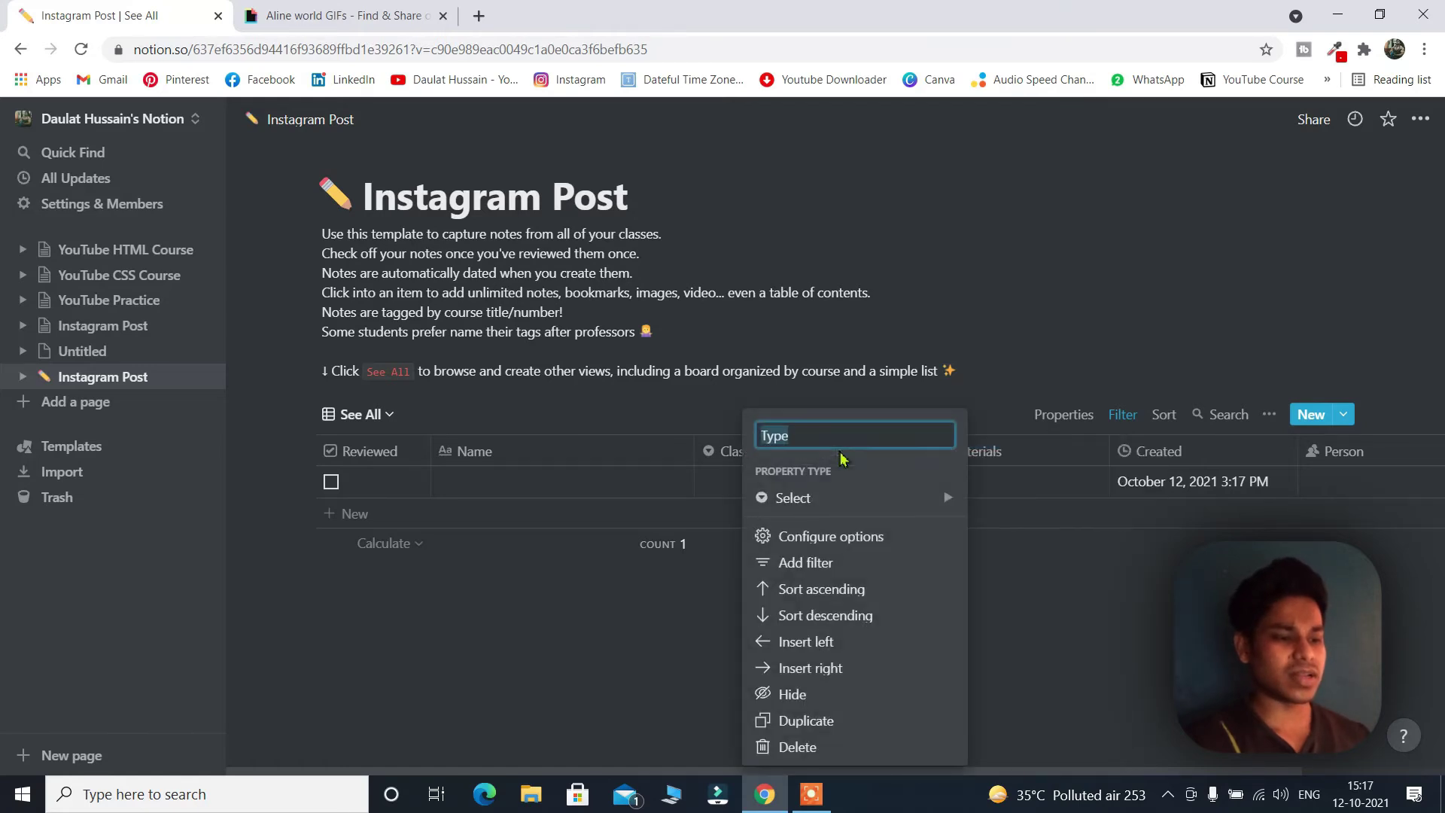
pyautogui.click(687, 631)
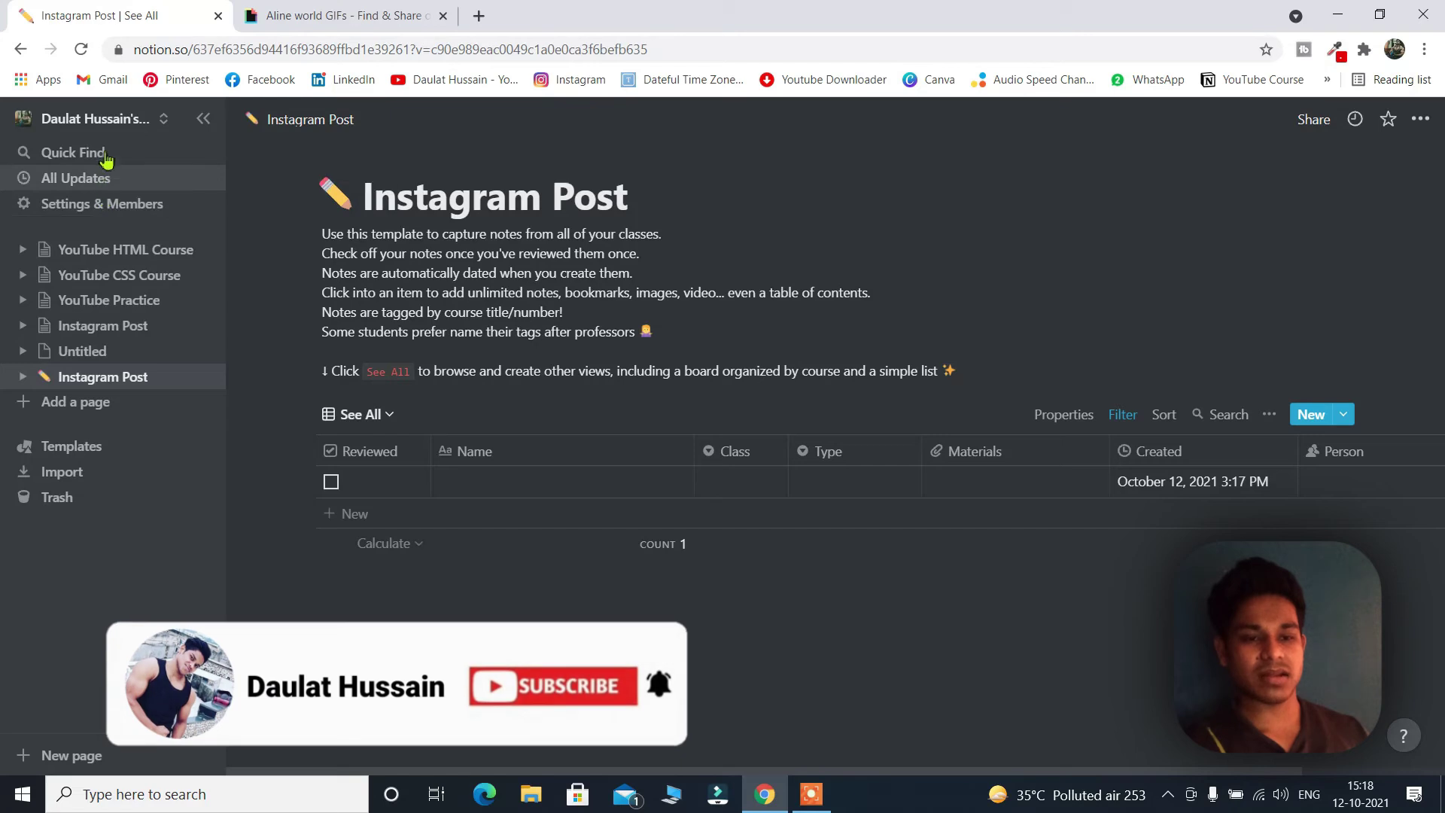
# View the workspace's member settings and close them
pyautogui.click(109, 205)
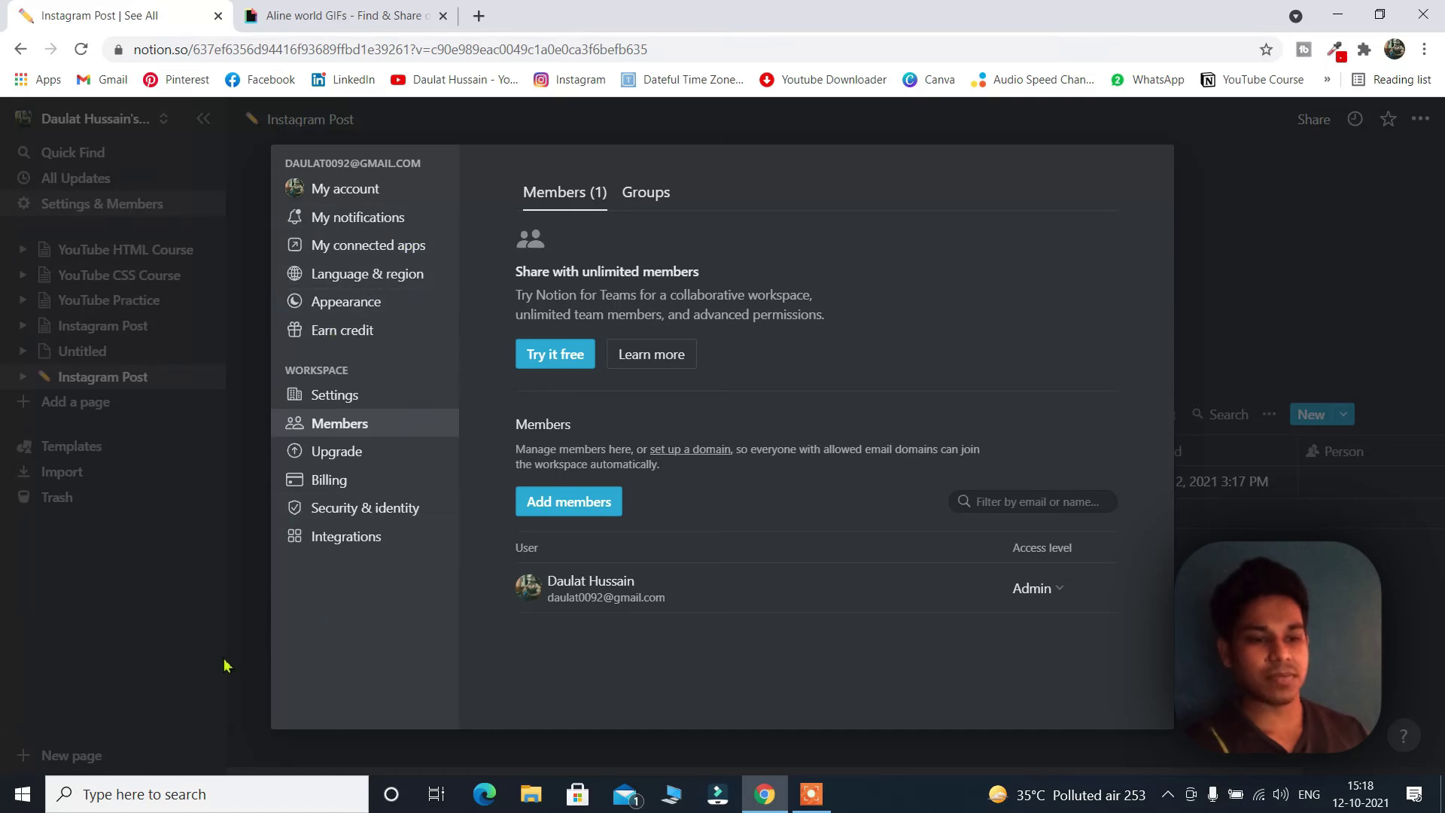
pyautogui.click(218, 646)
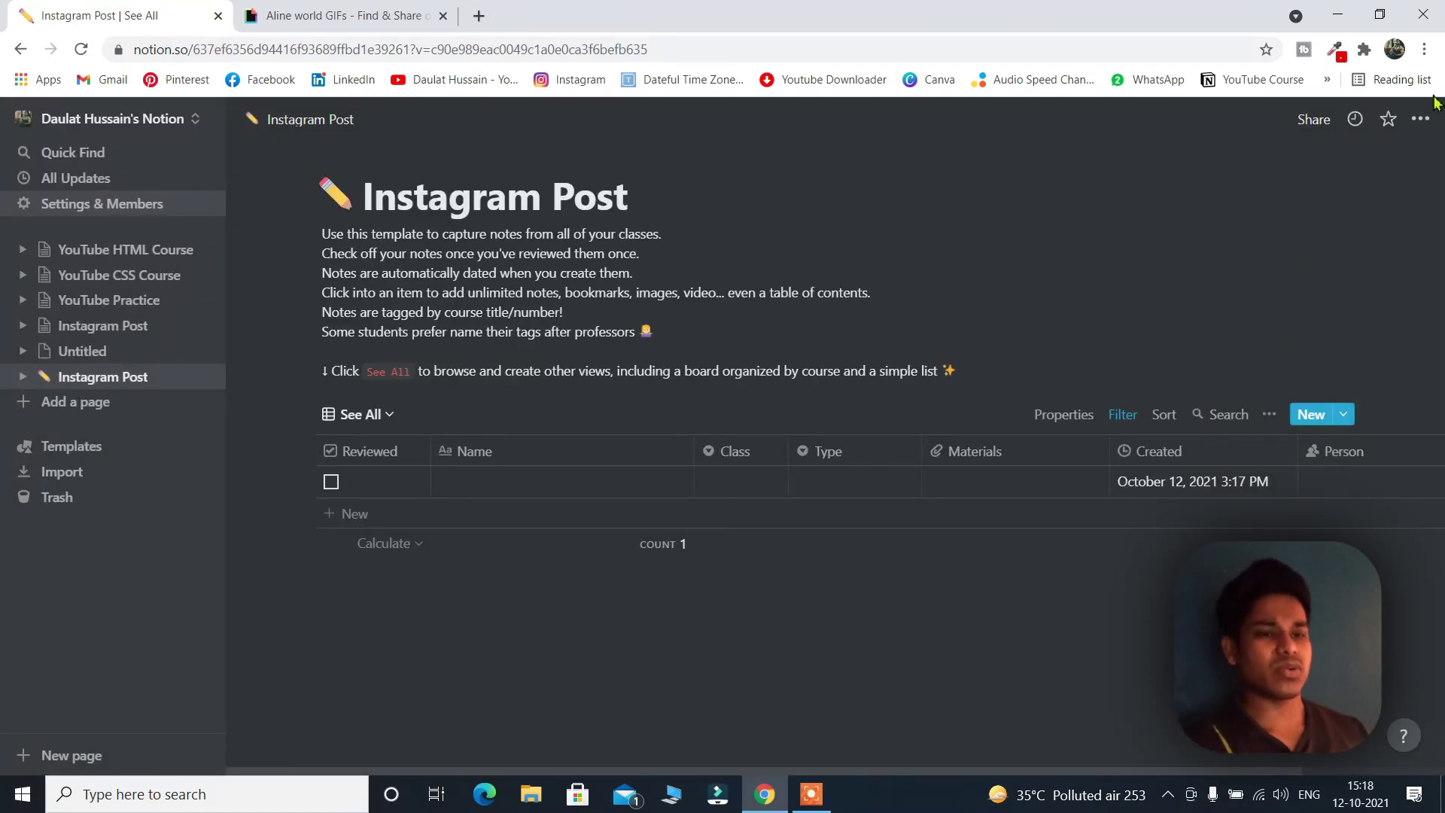
# Open an incognito window, search Google for "notion" and open the official Notion website
pyautogui.click(1425, 49)
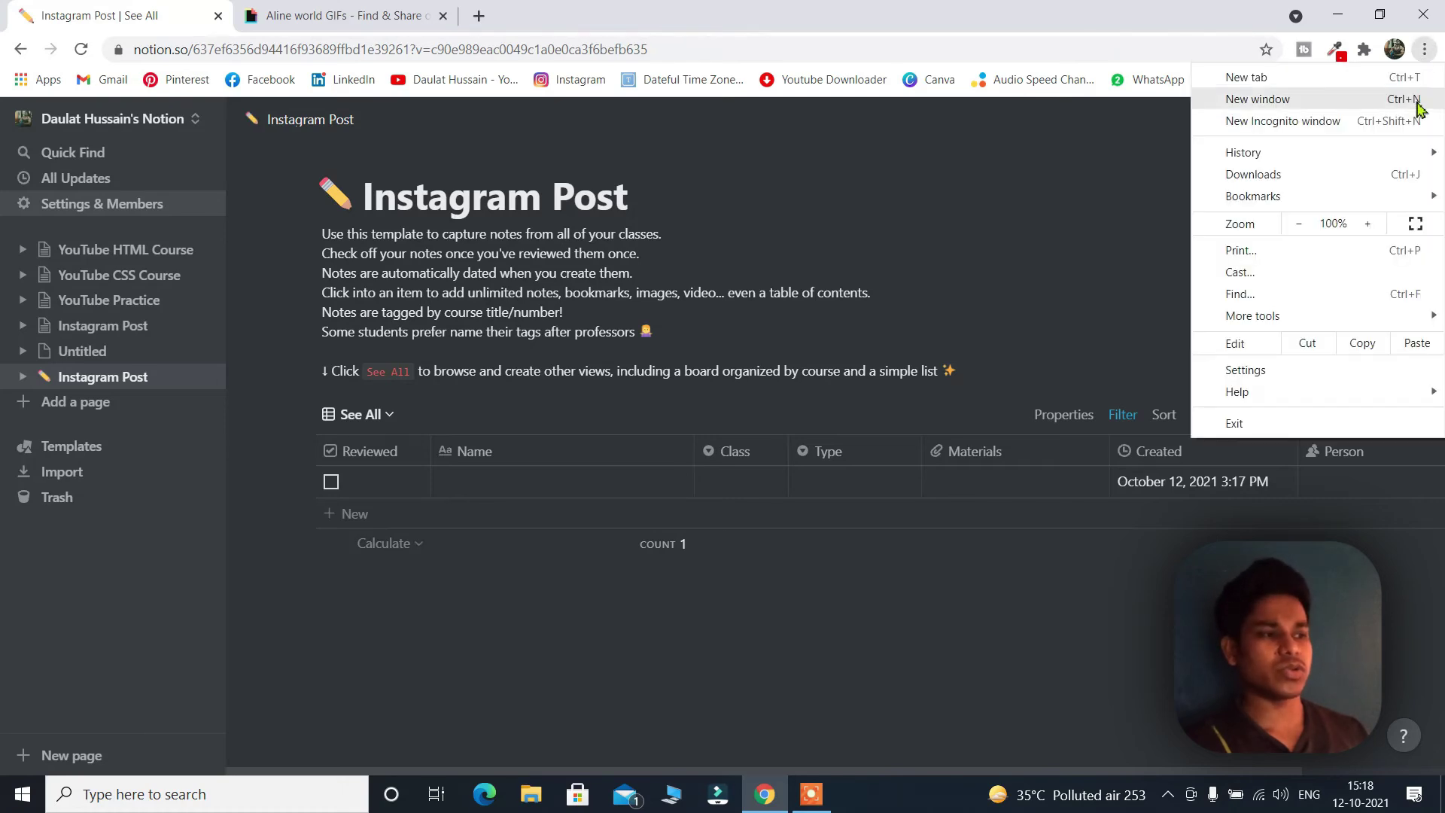
pyautogui.click(1295, 134)
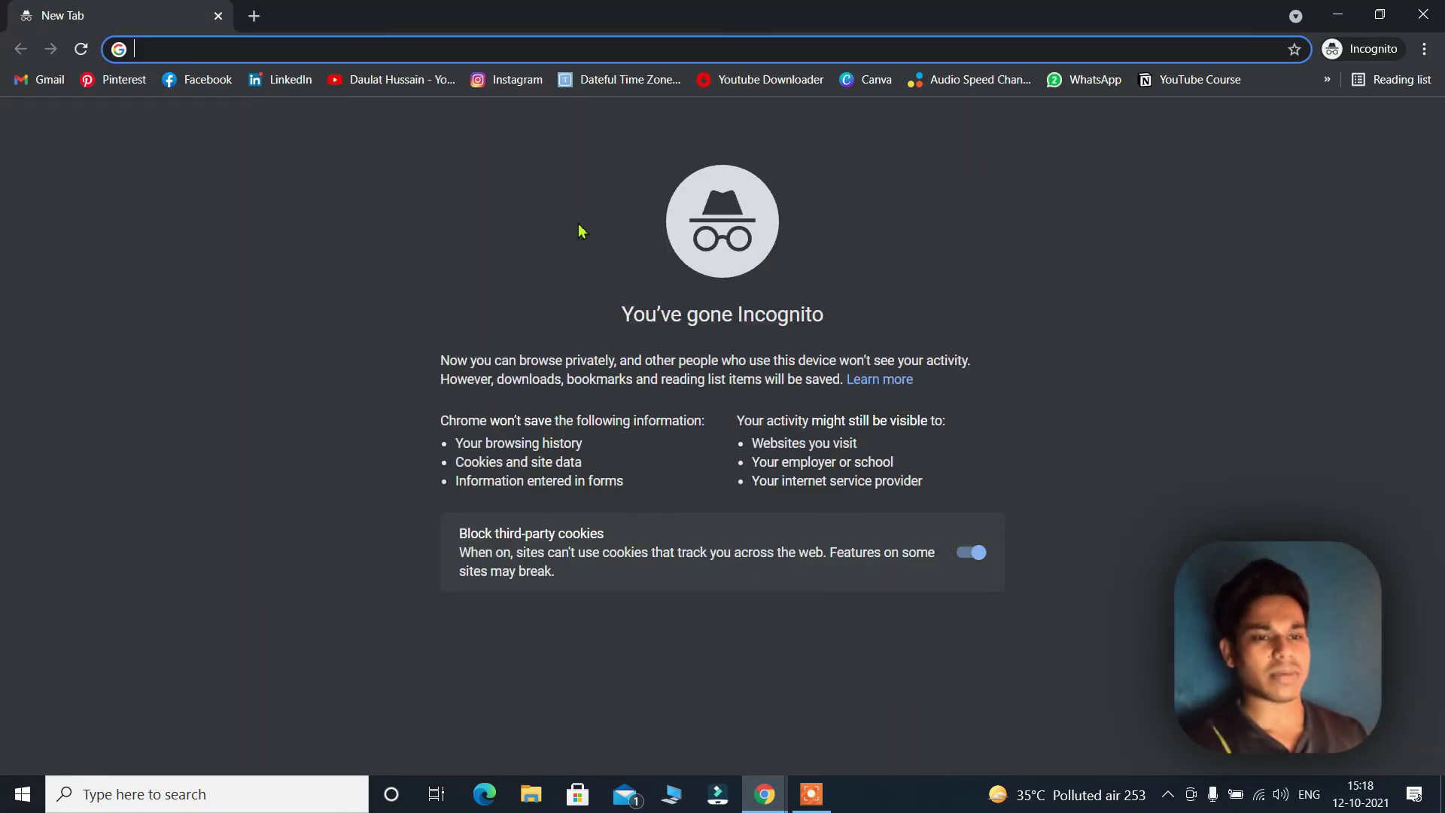
pyautogui.write('notion')
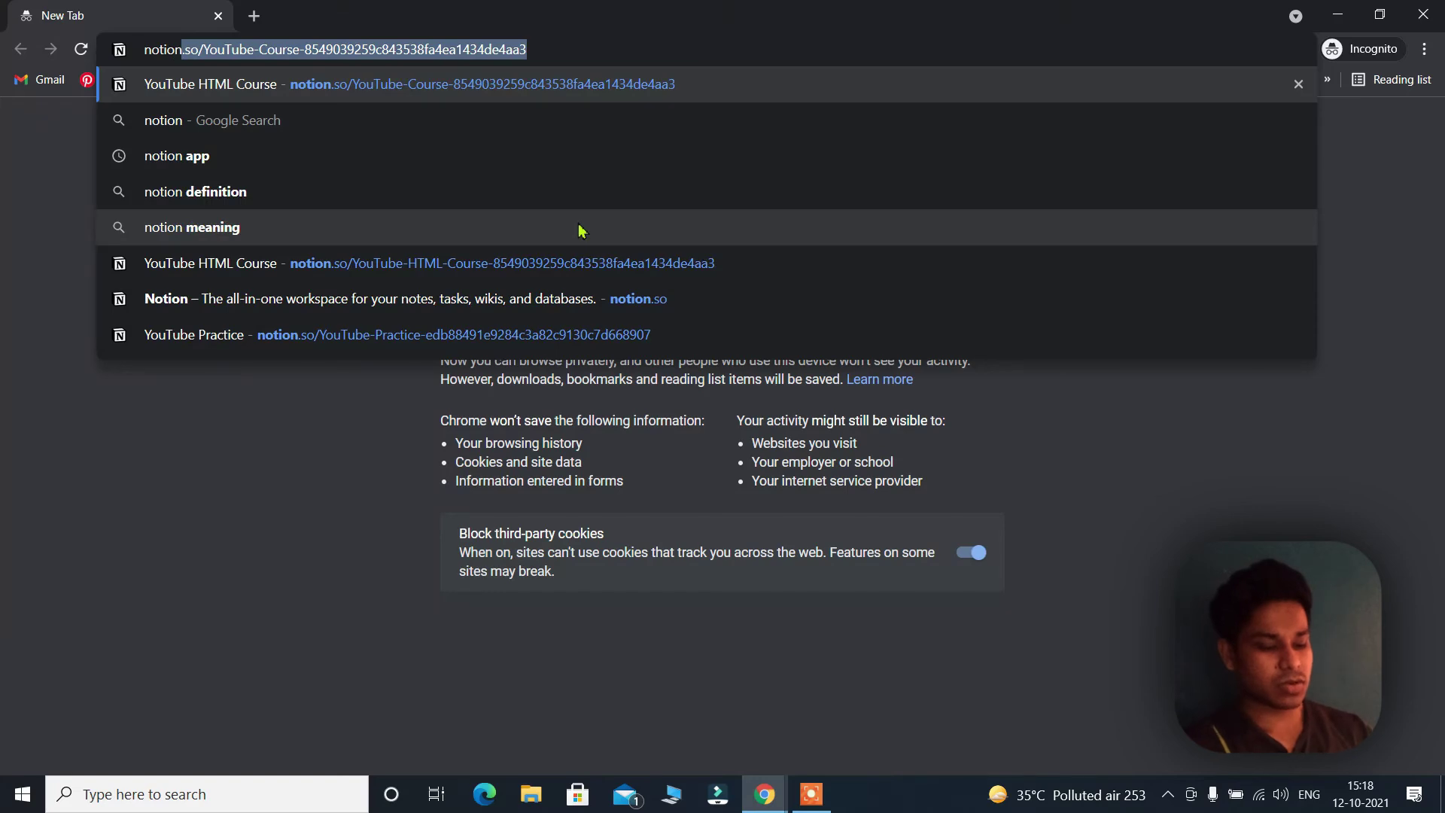
pyautogui.press('BackSpace')
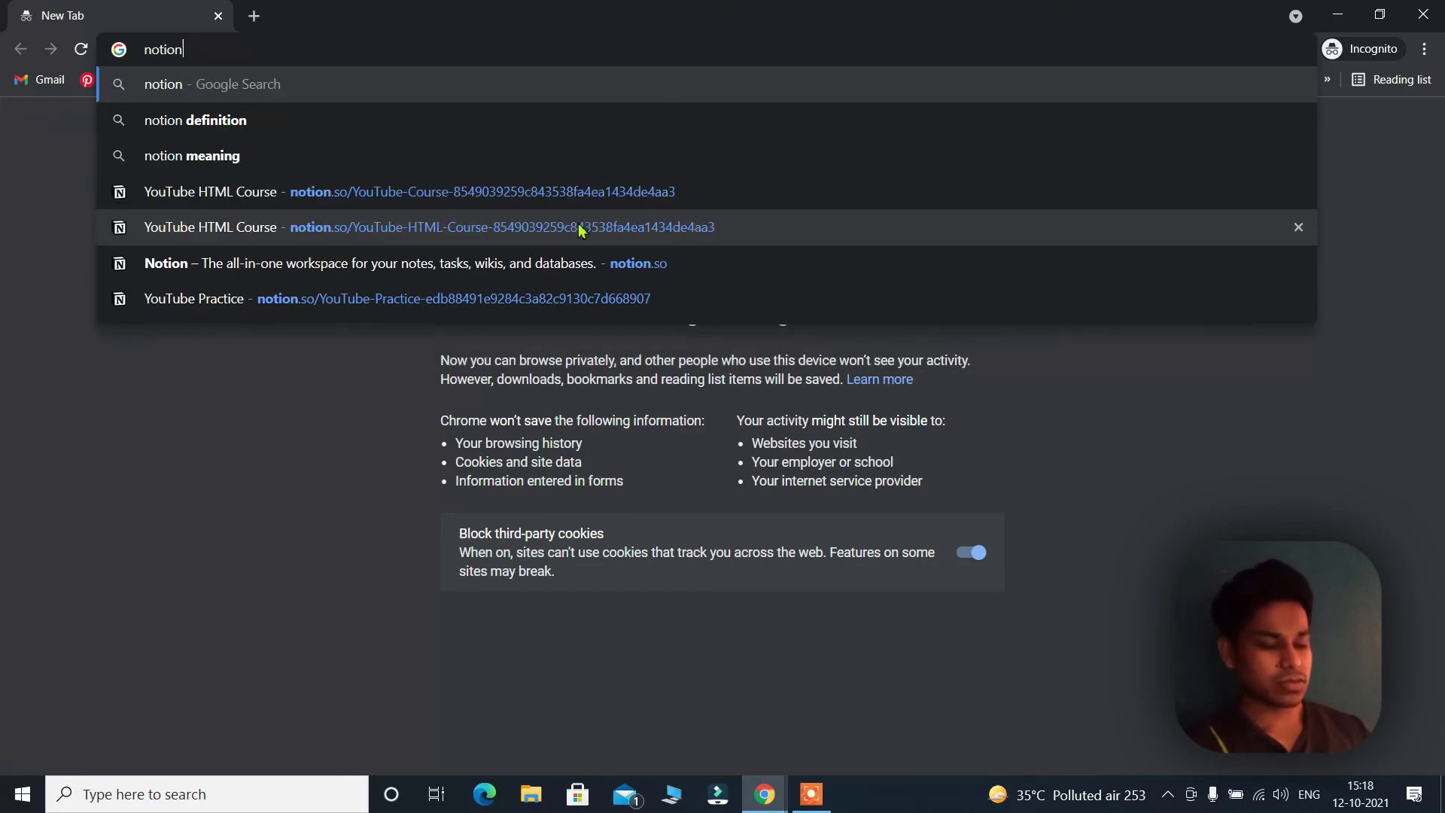
pyautogui.press('Return')
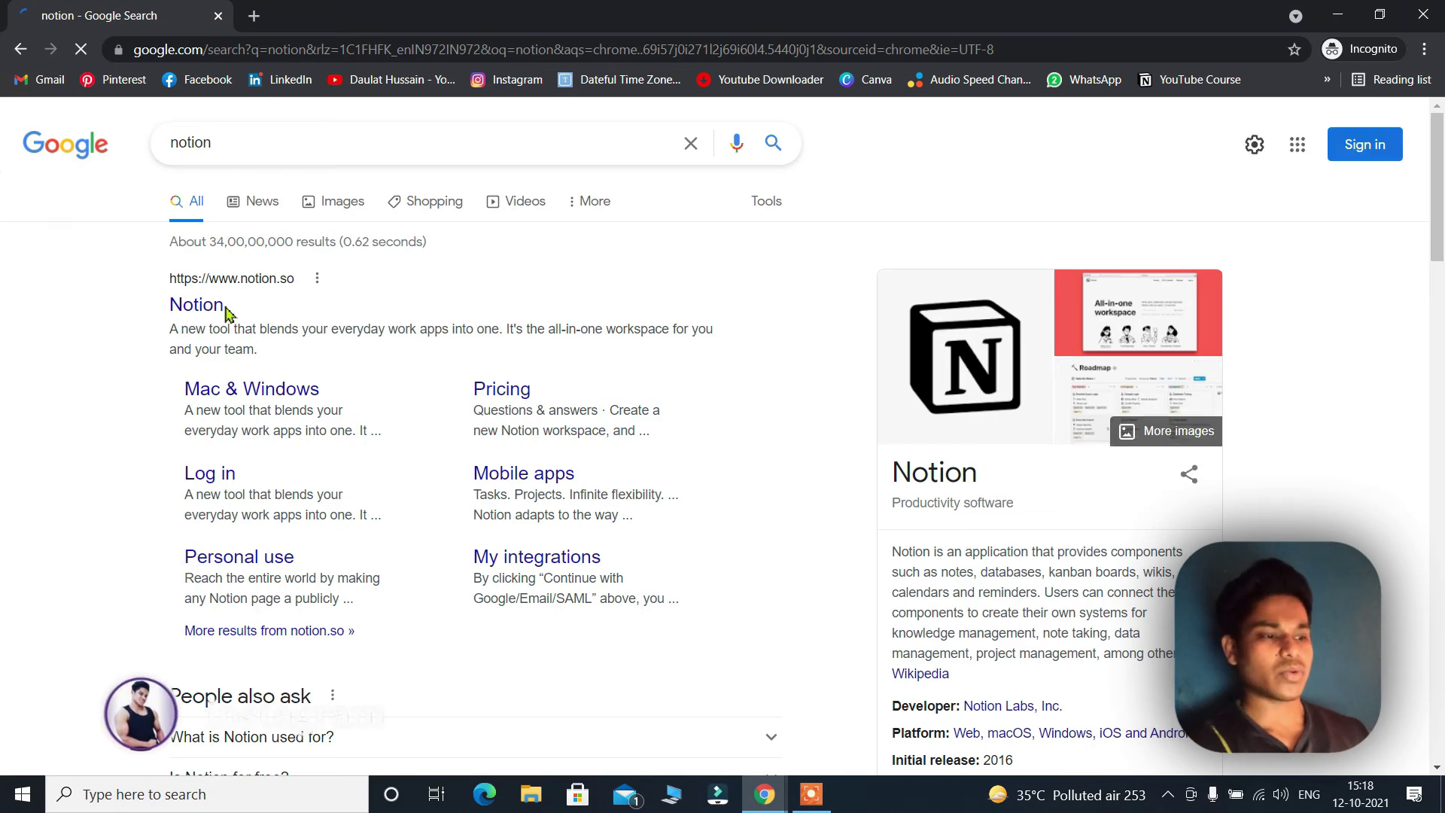
pyautogui.click(219, 319)
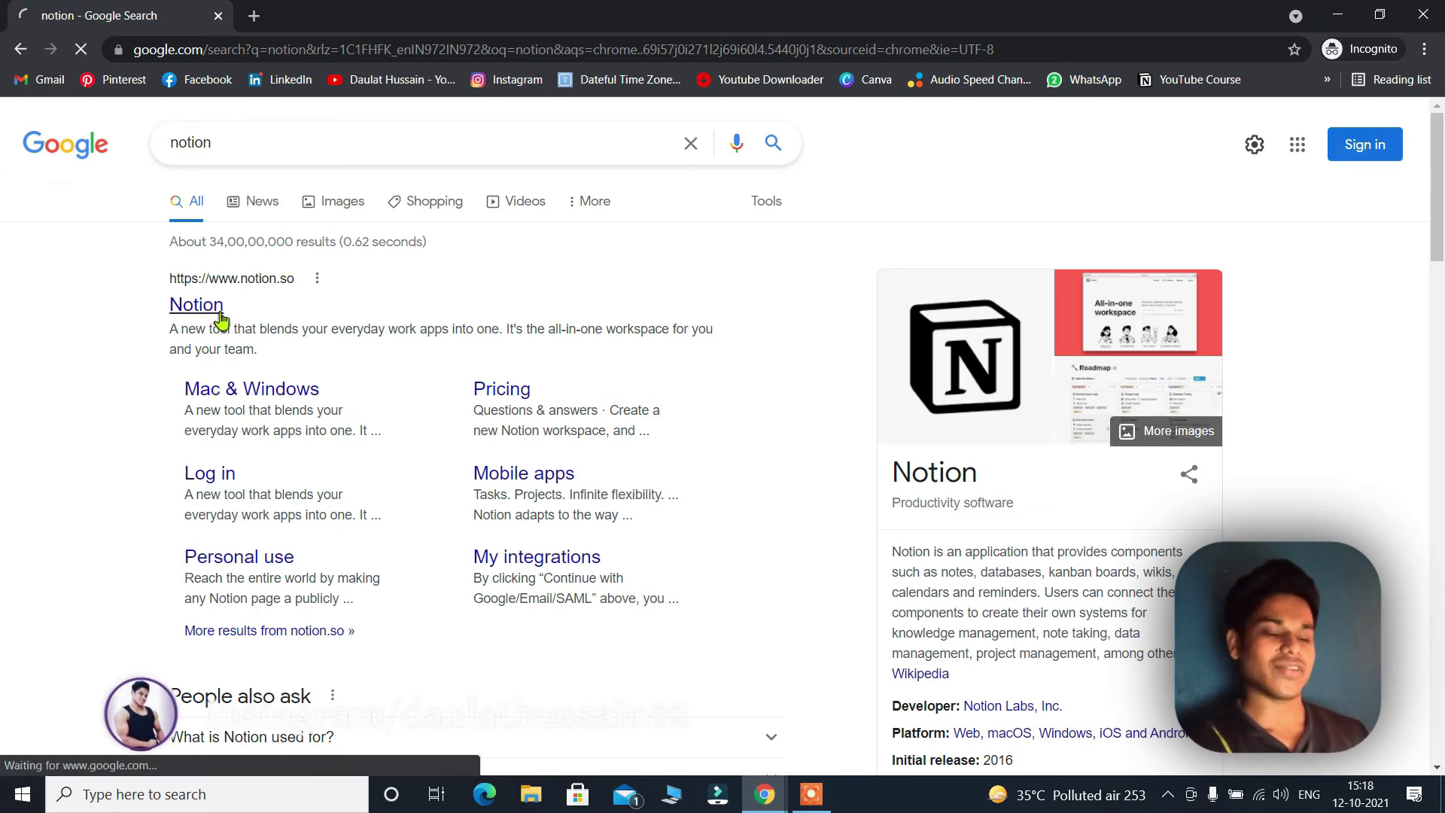
# Look through the Notion home page's feature and team-use sections and return to its start
pyautogui.scroll(-5, 719, 443)
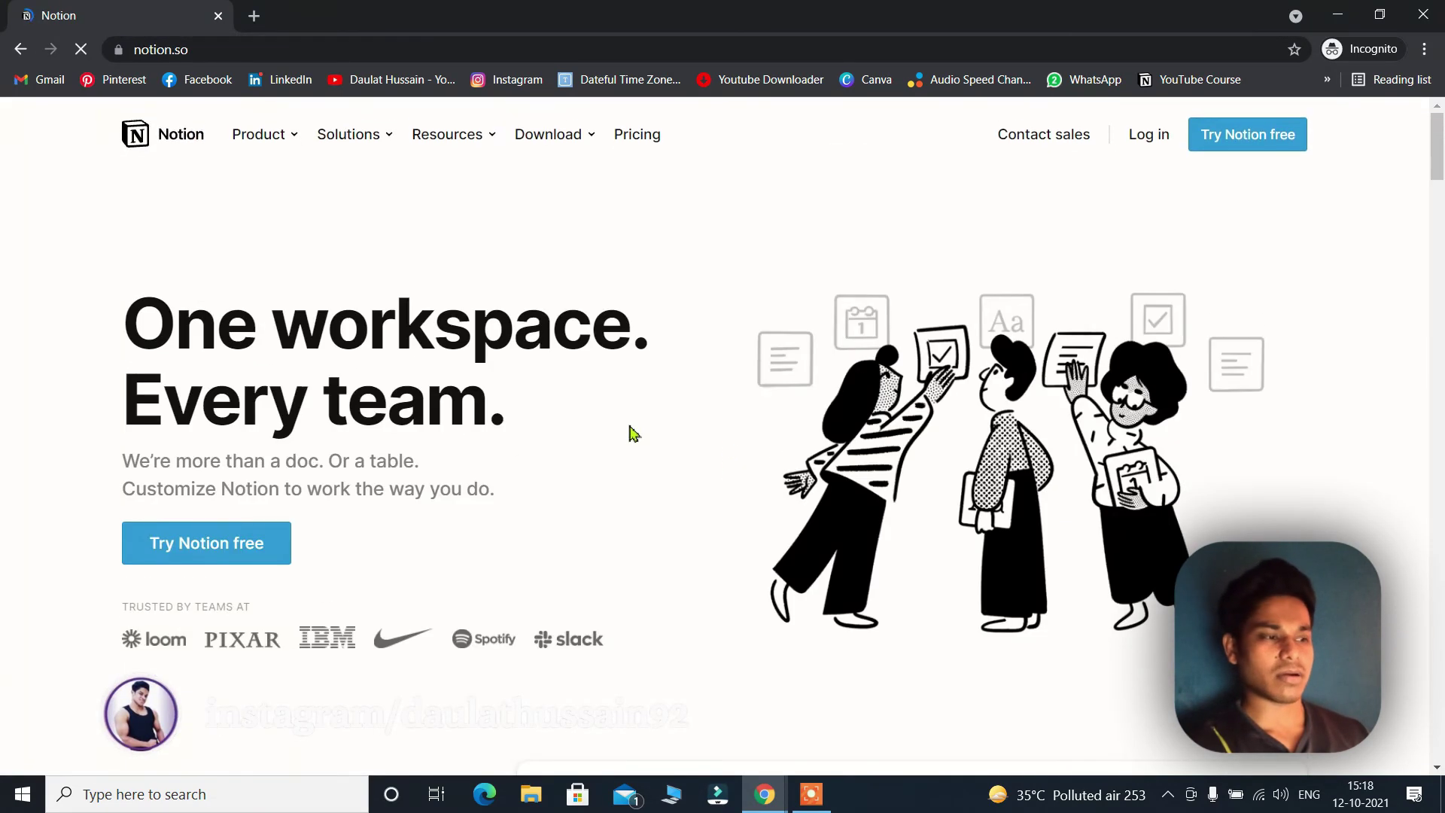
pyautogui.scroll(-10, 622, 381)
pyautogui.scroll(15, 529, 410)
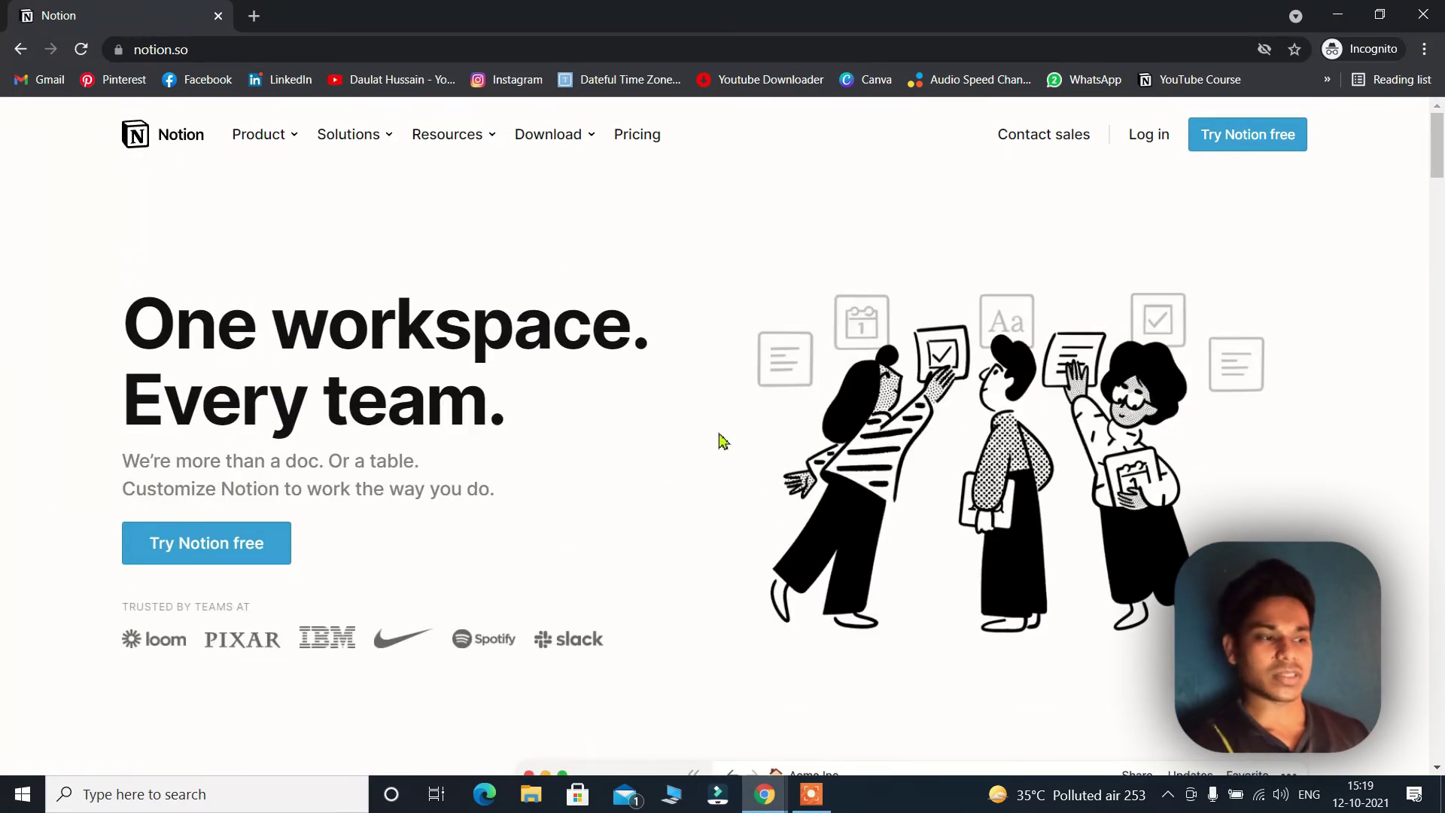
pyautogui.scroll(-5, 508, 425)
pyautogui.scroll(-20, 662, 410)
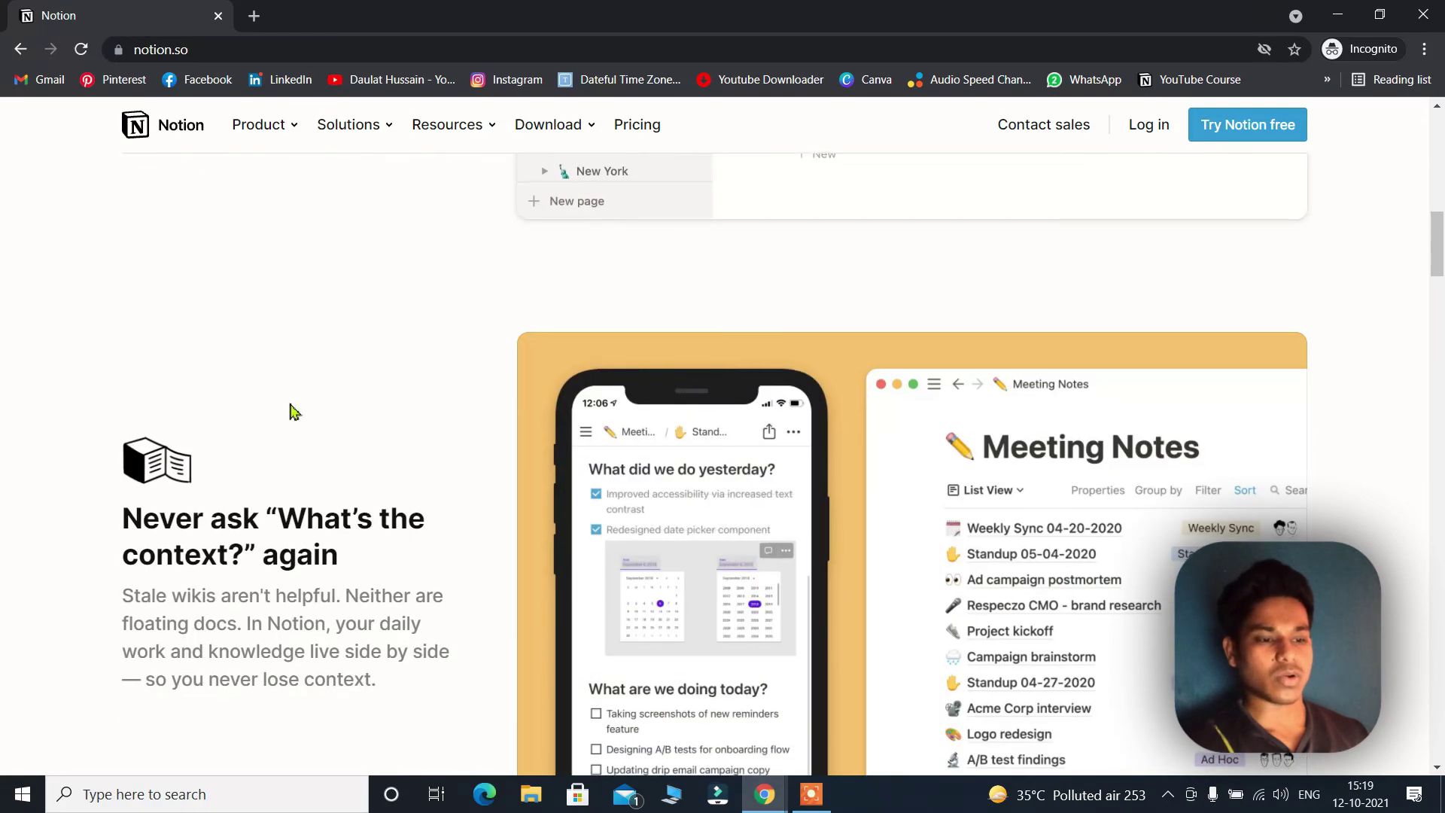
pyautogui.scroll(-12, 554, 388)
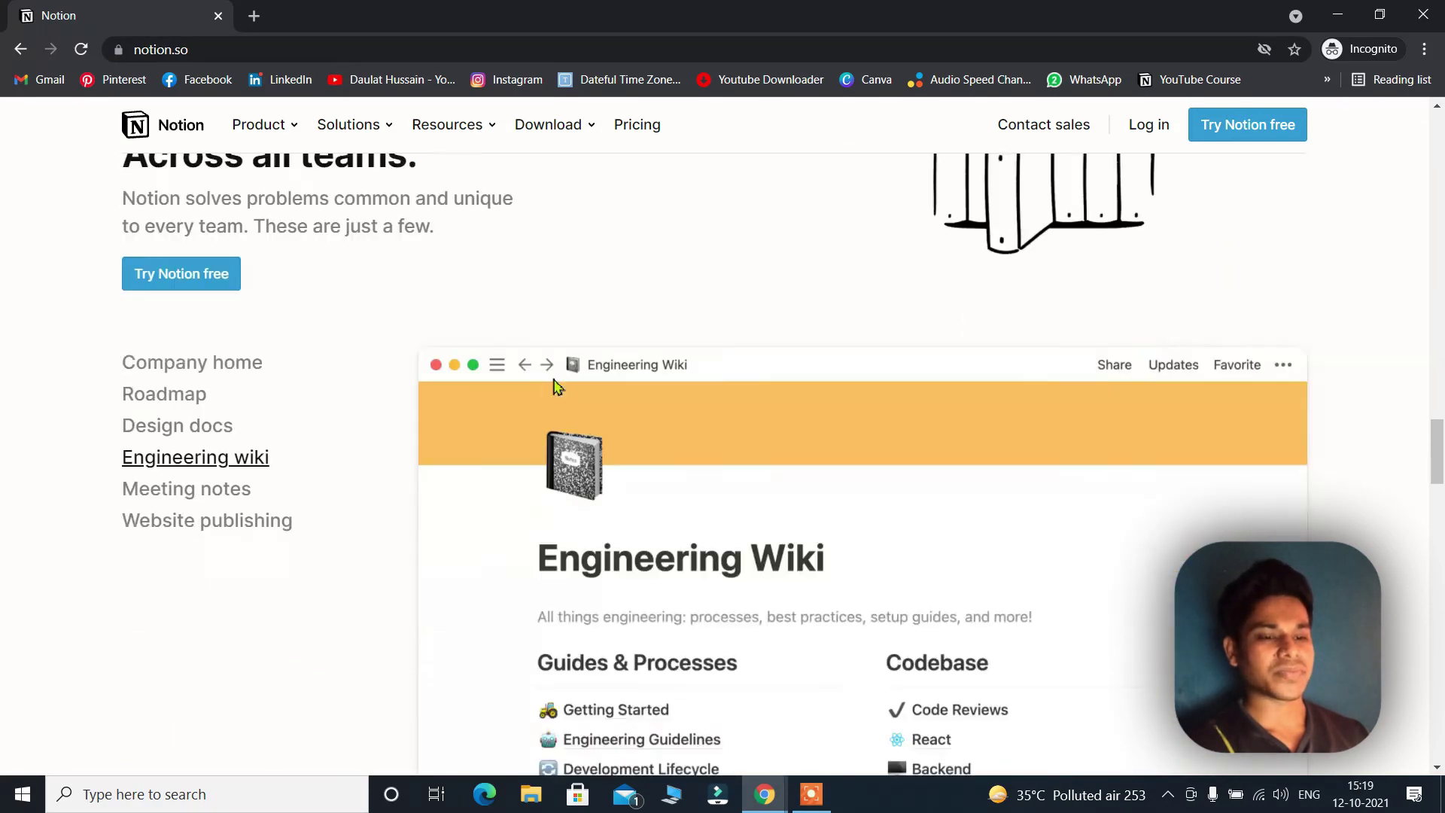
pyautogui.scroll(20, 437, 514)
pyautogui.scroll(20, 422, 493)
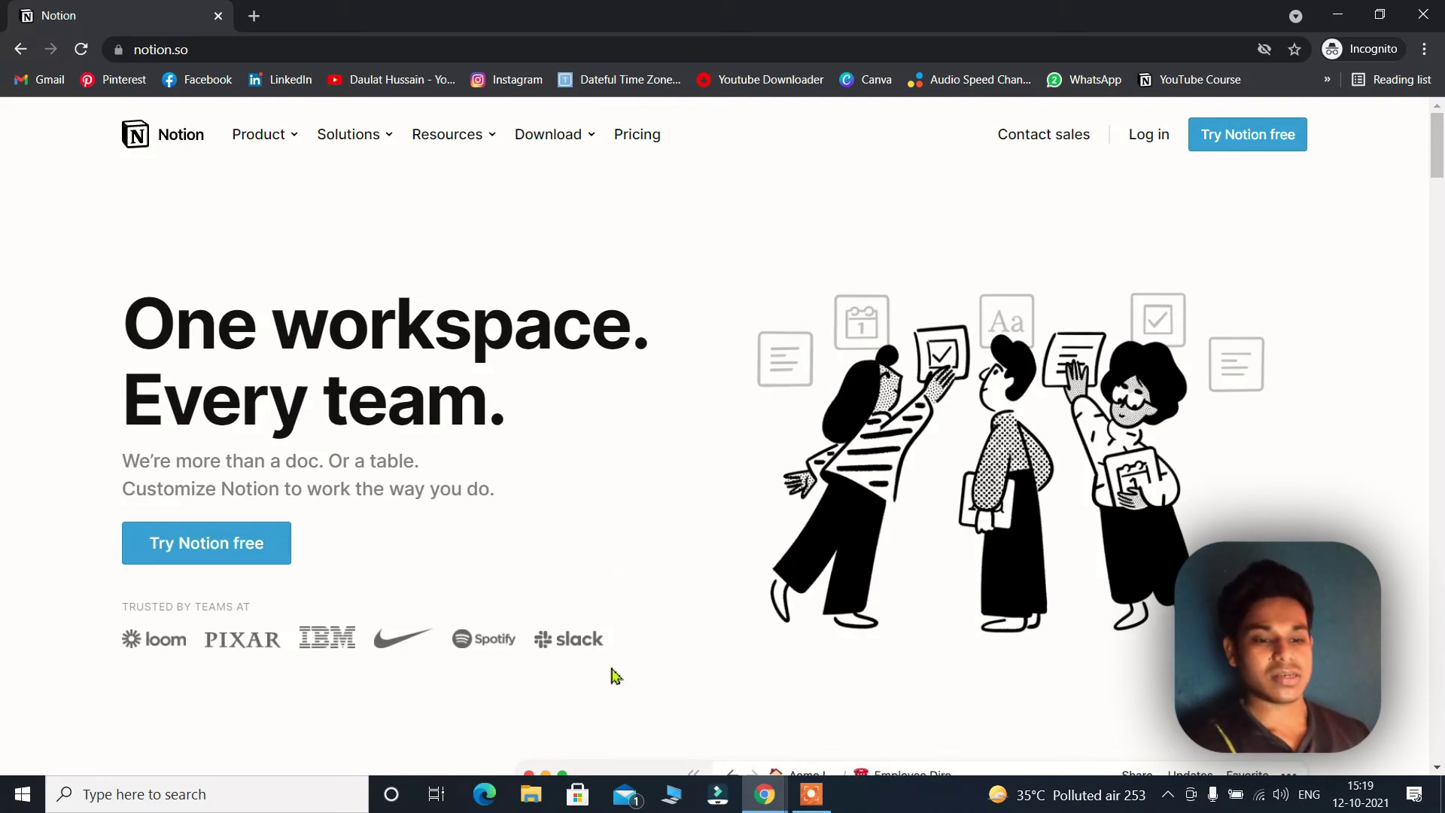
# Open Notion's free sign-up page and switch back to the browser window with the Instagram Post page
pyautogui.click(1265, 140)
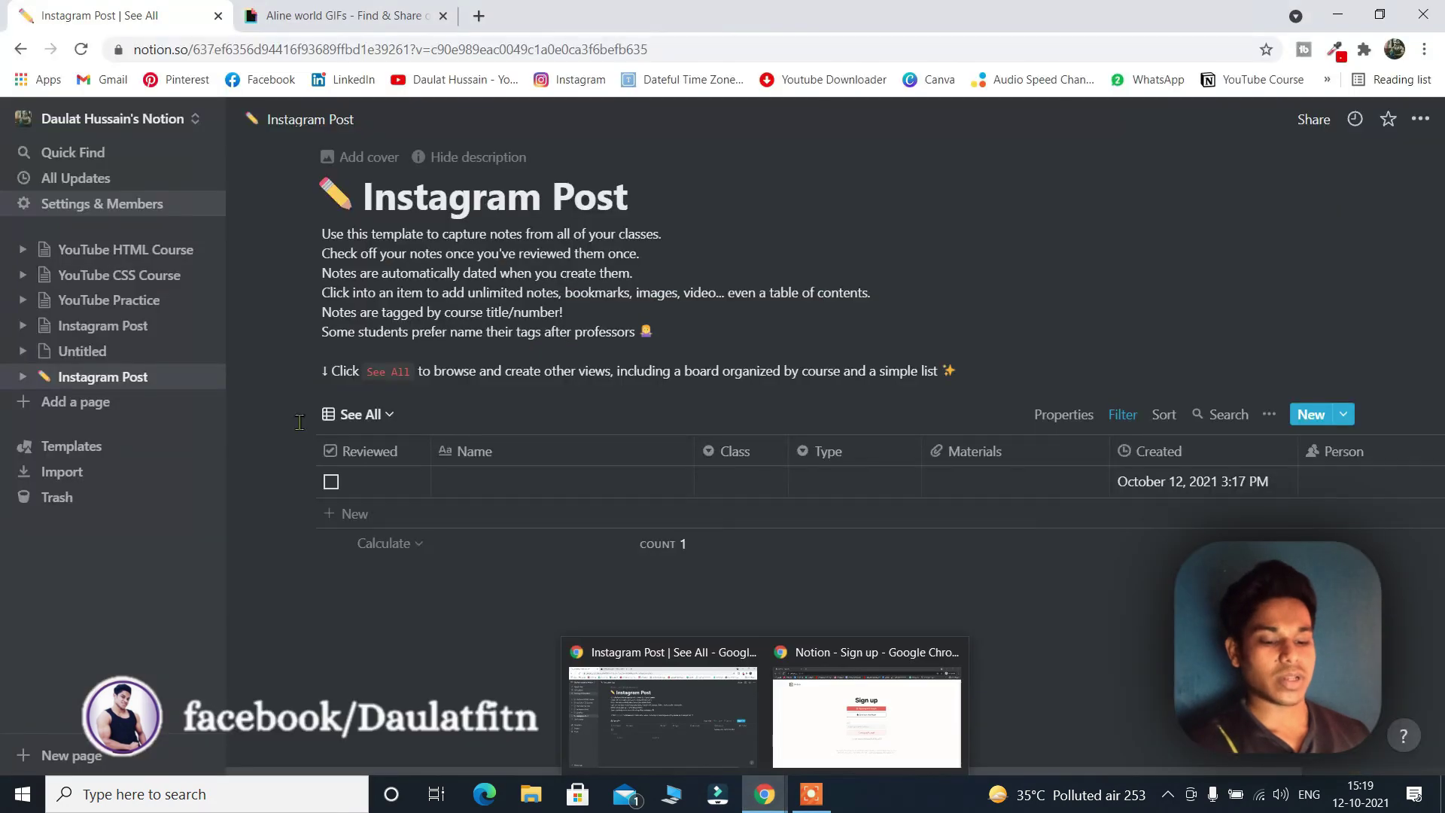
pyautogui.click(662, 711)
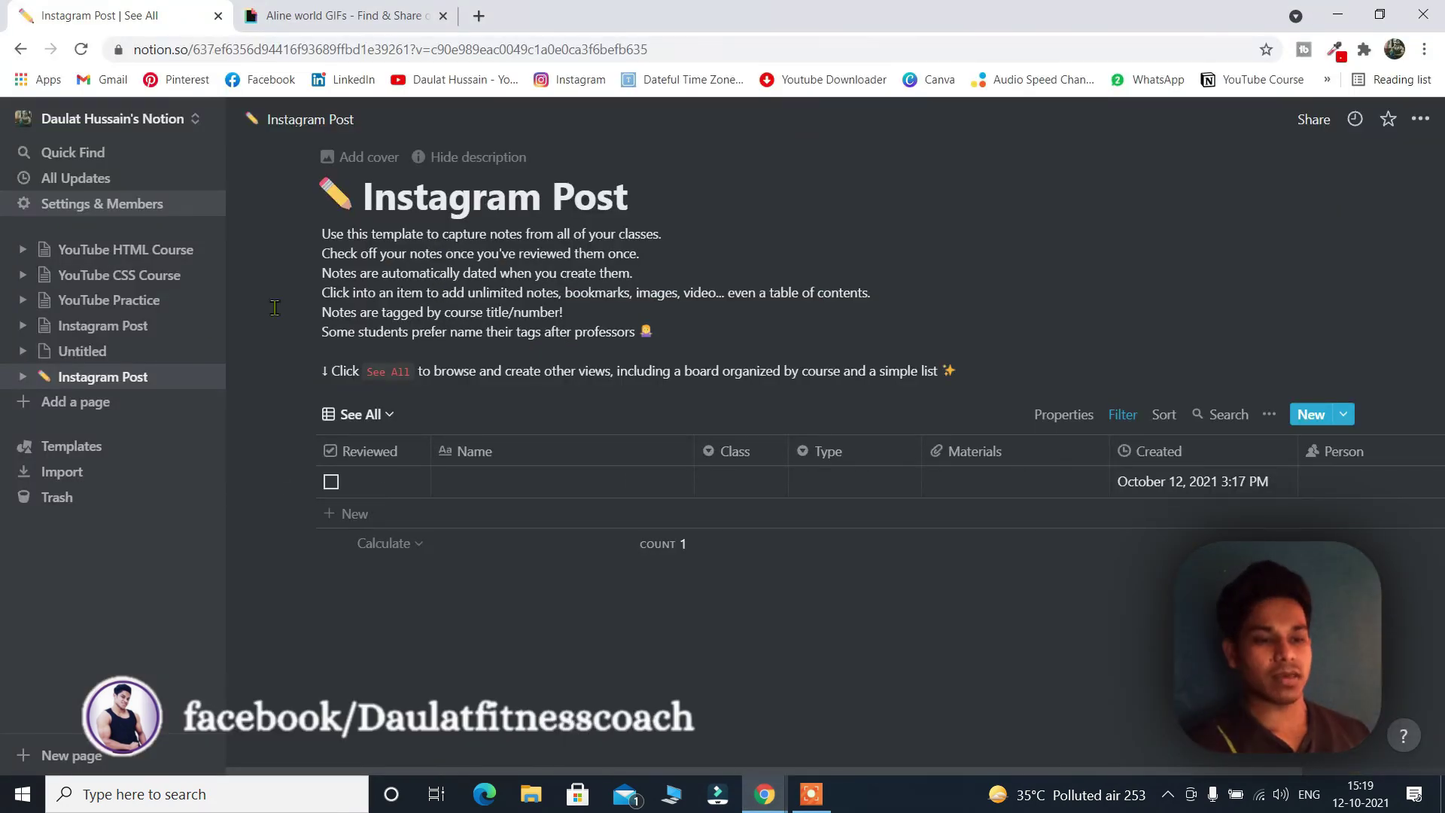